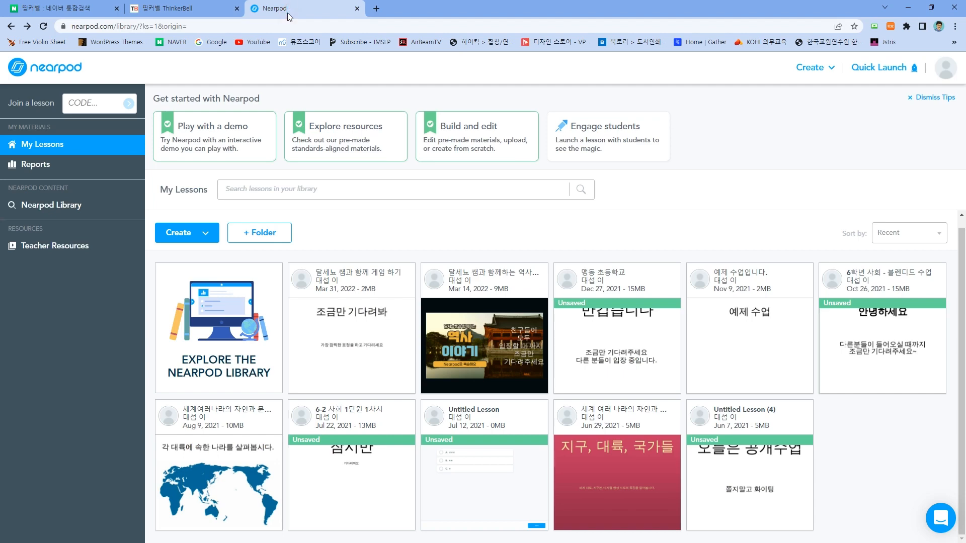
# - Switch to the ThinkerBell site and start creating a new 퀴즈 (quiz)
pyautogui.click(204, 9)
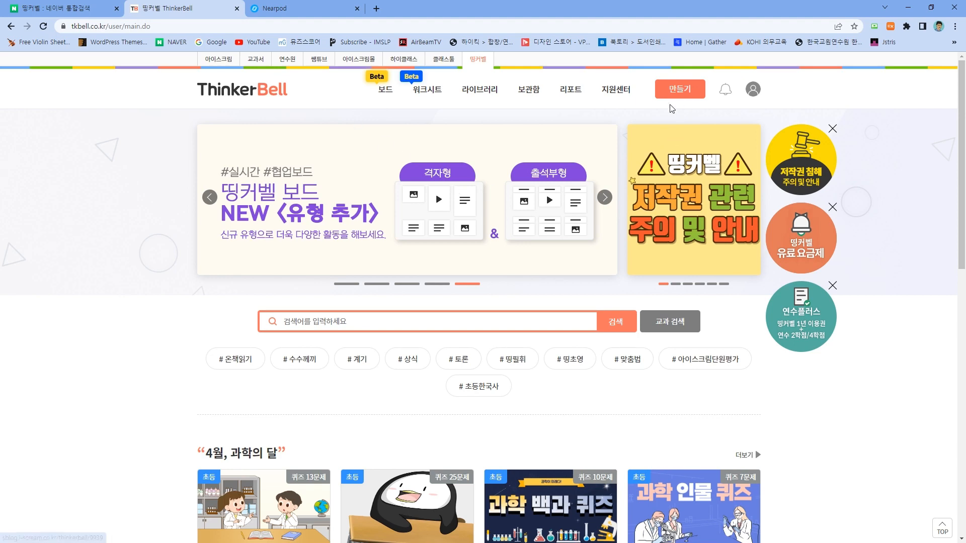
pyautogui.click(680, 92)
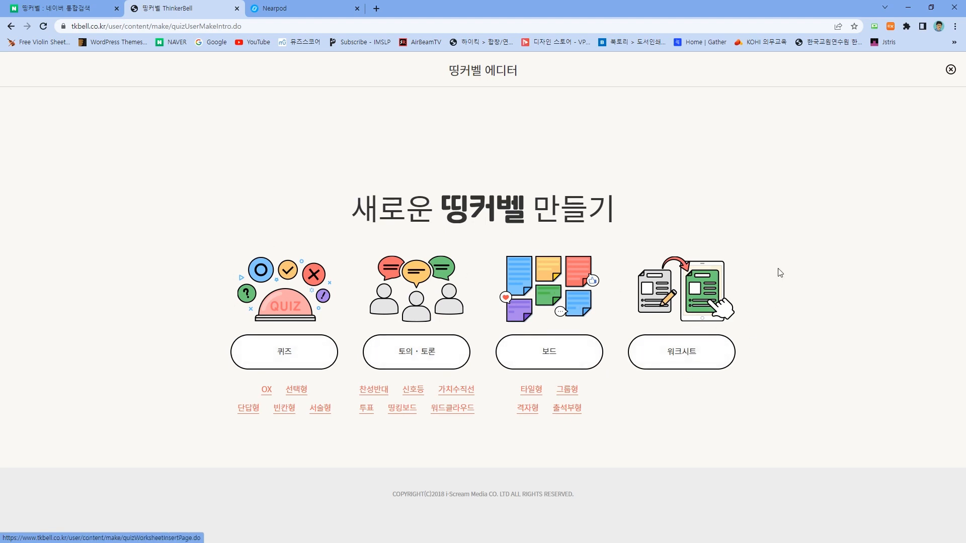
pyautogui.click(285, 352)
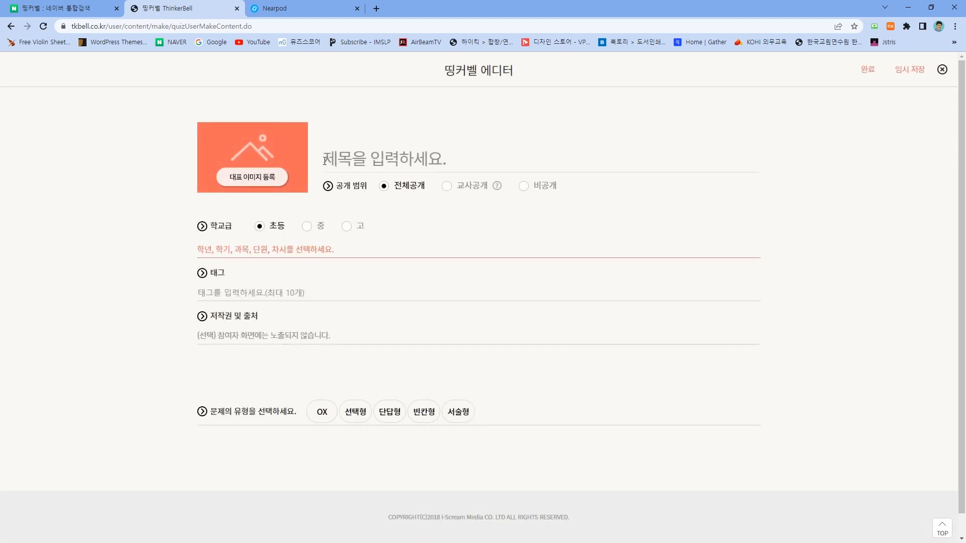
# - Upload the illustrated portrait as the quiz's cover image and title the quiz "예제 문제"
pyautogui.click(254, 184)
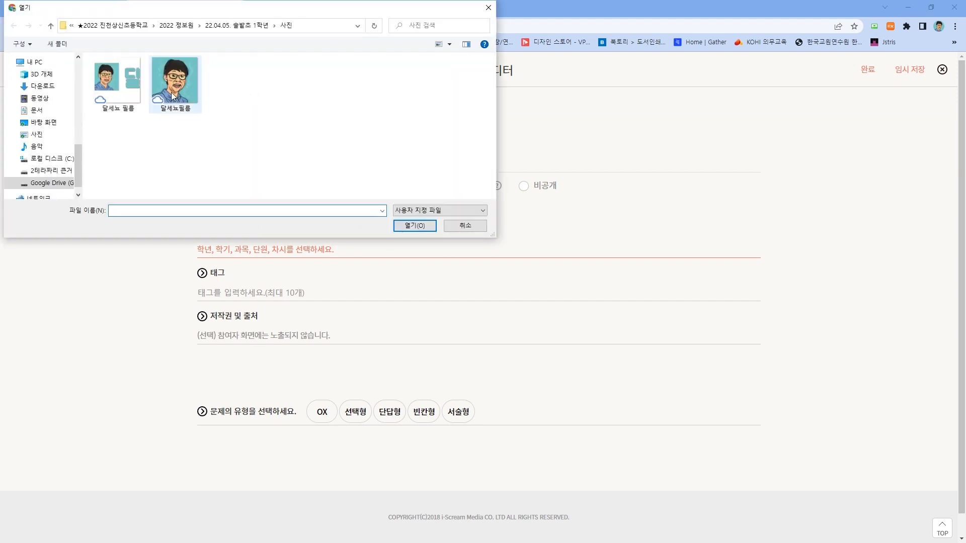
pyautogui.click(410, 224)
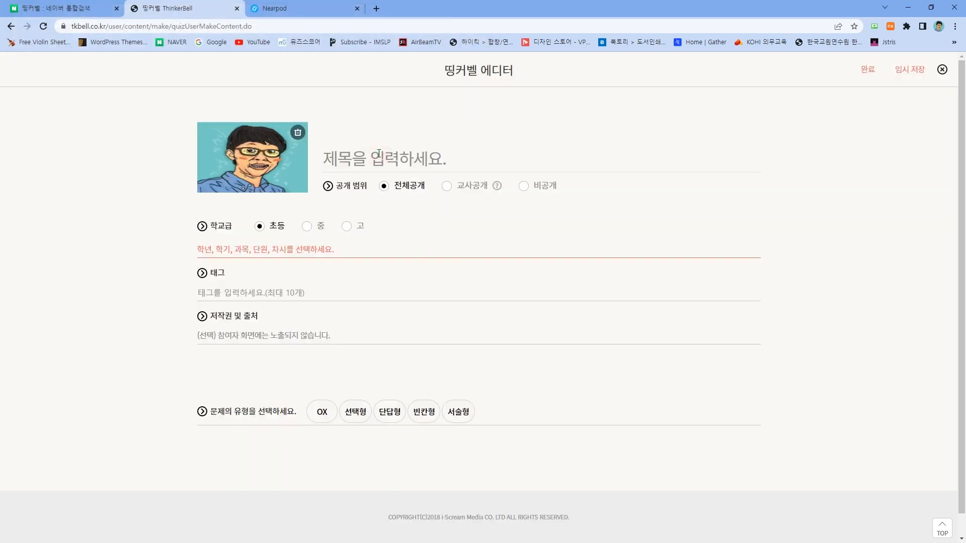
pyautogui.write('예재')
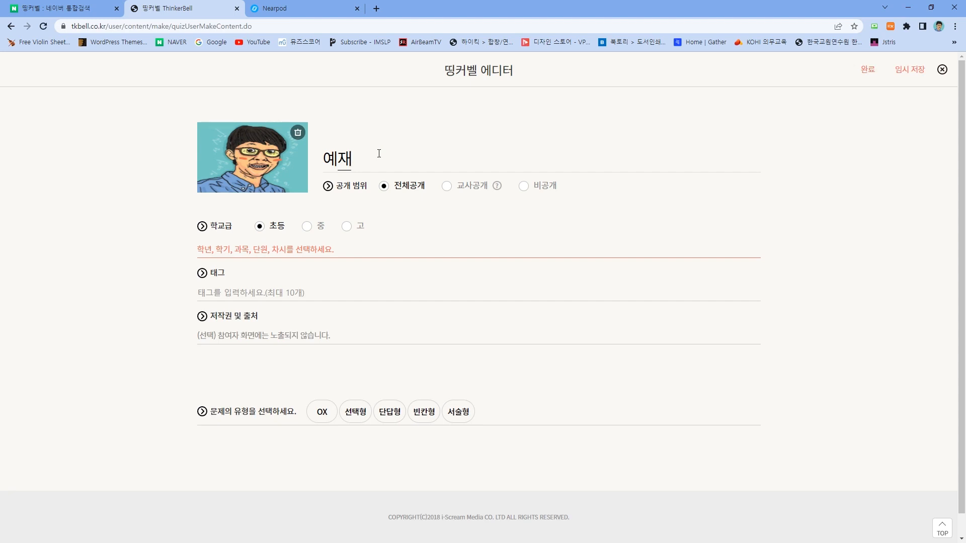
pyautogui.press('BackSpace')
pyautogui.write('제 문제')
# - Set the quiz's grade and subject category to 초등>공통
pyautogui.click(214, 251)
pyautogui.click(214, 317)
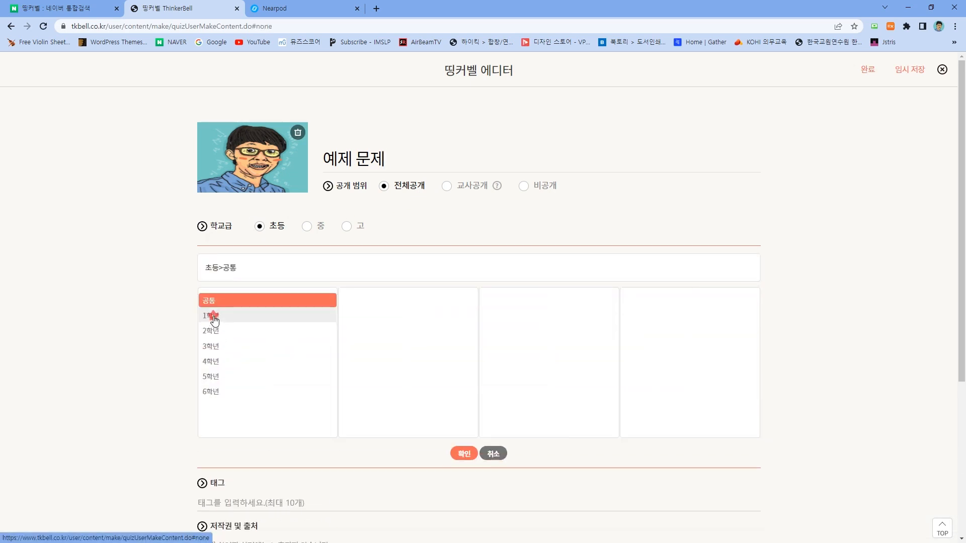
pyautogui.click(464, 454)
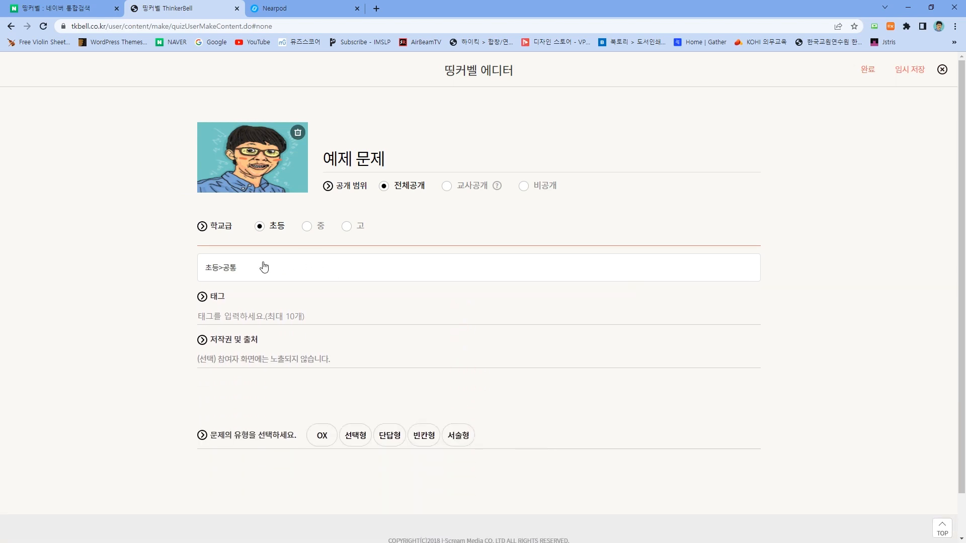
# - Leave the tags empty and add a first question of the OX type
pyautogui.click(243, 321)
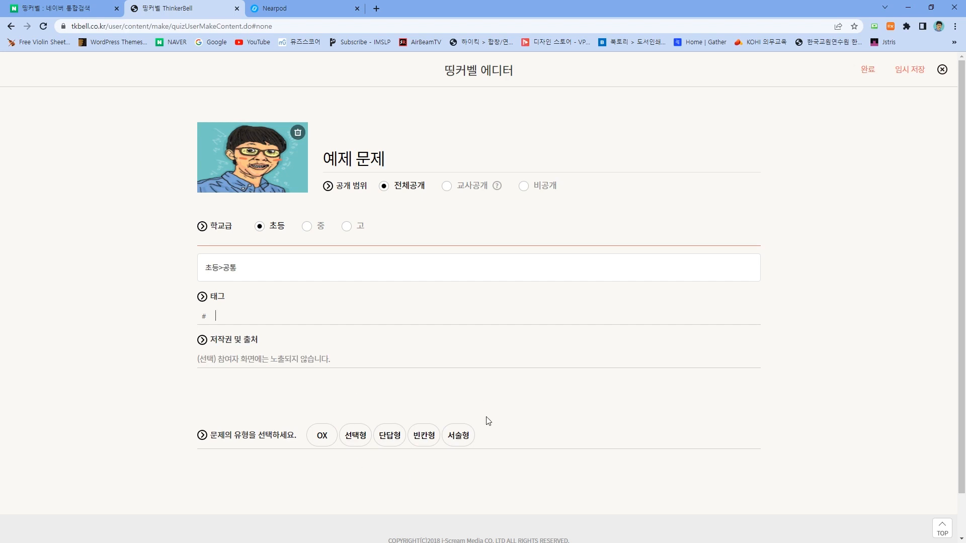
pyautogui.scroll(-1, 488, 421)
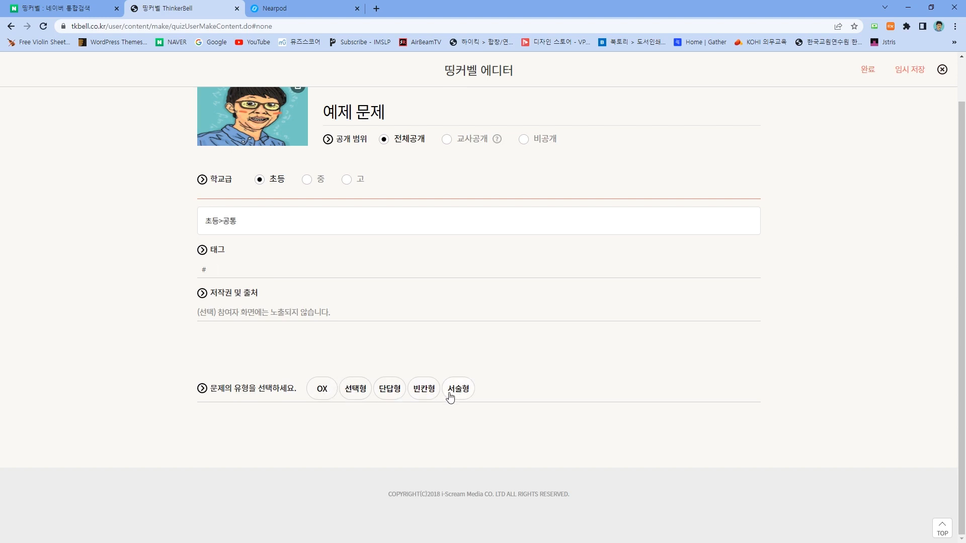
pyautogui.click(323, 390)
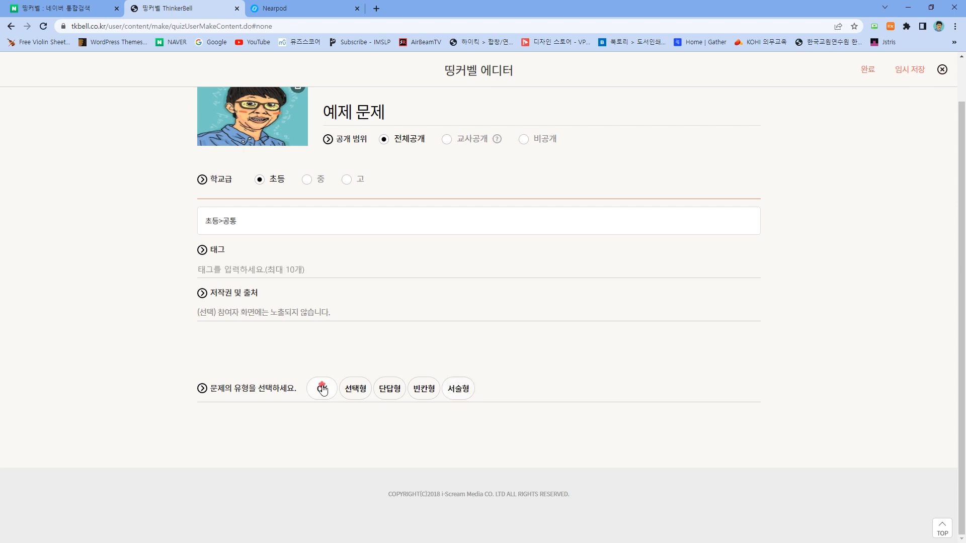
# - Enter "1000원 권에 있는 인물은 신사임당이다." as the text of question 1
pyautogui.scroll(-3, 274, 294)
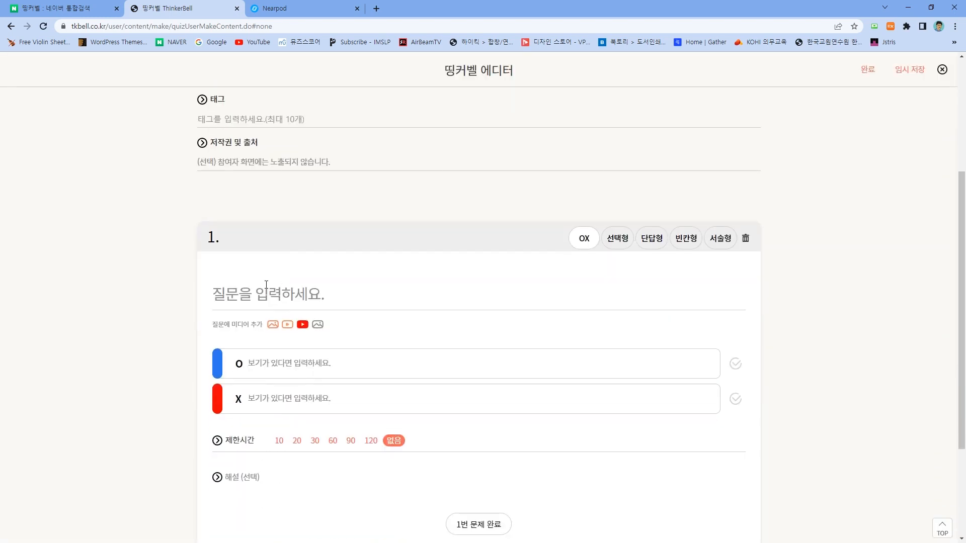
pyautogui.click(266, 285)
pyautogui.write('1000원권에 ')
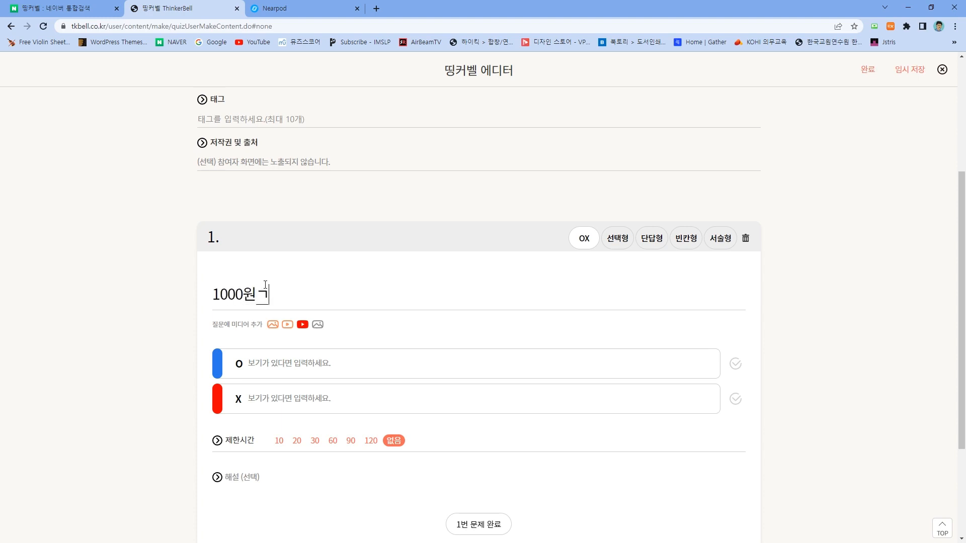
pyautogui.write('있는')
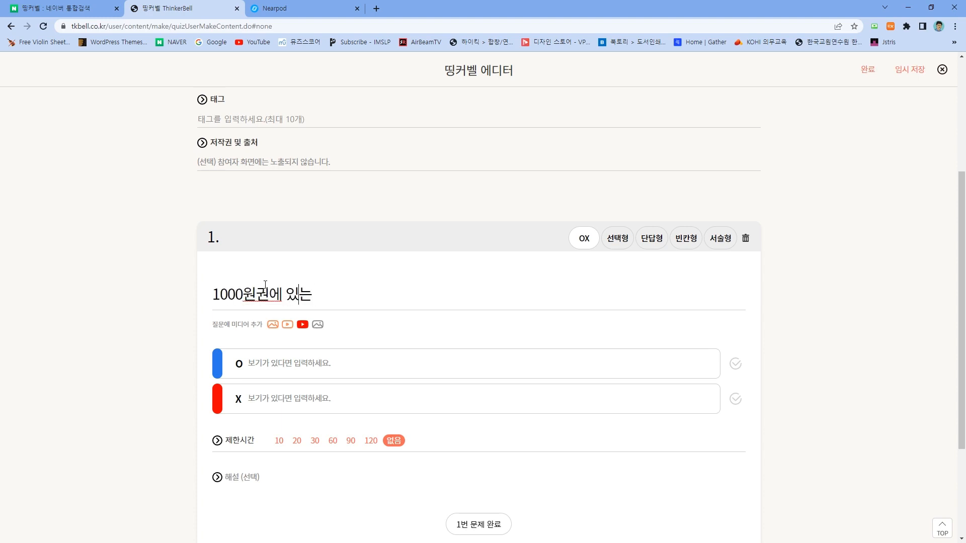
pyautogui.press('Left')
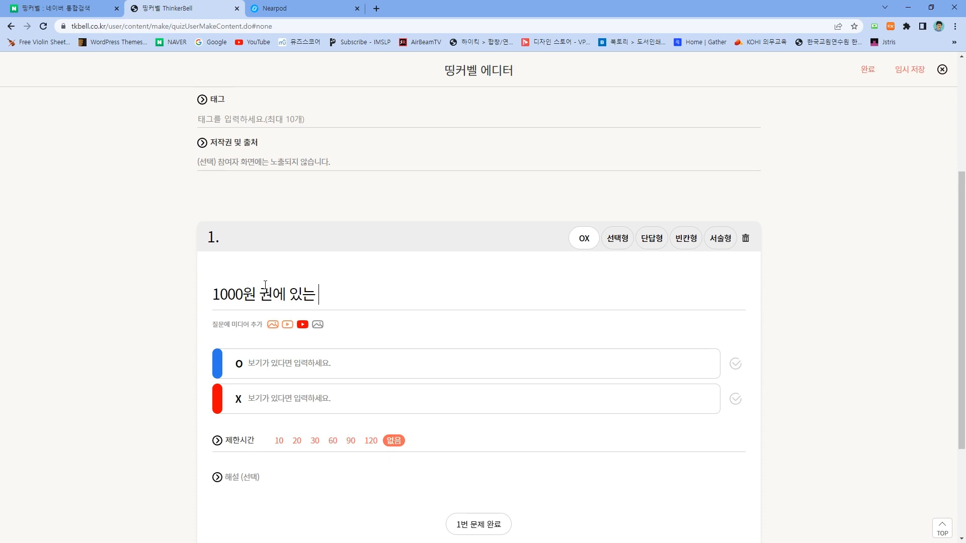
pyautogui.write('인물은 신사임ㄷ당')
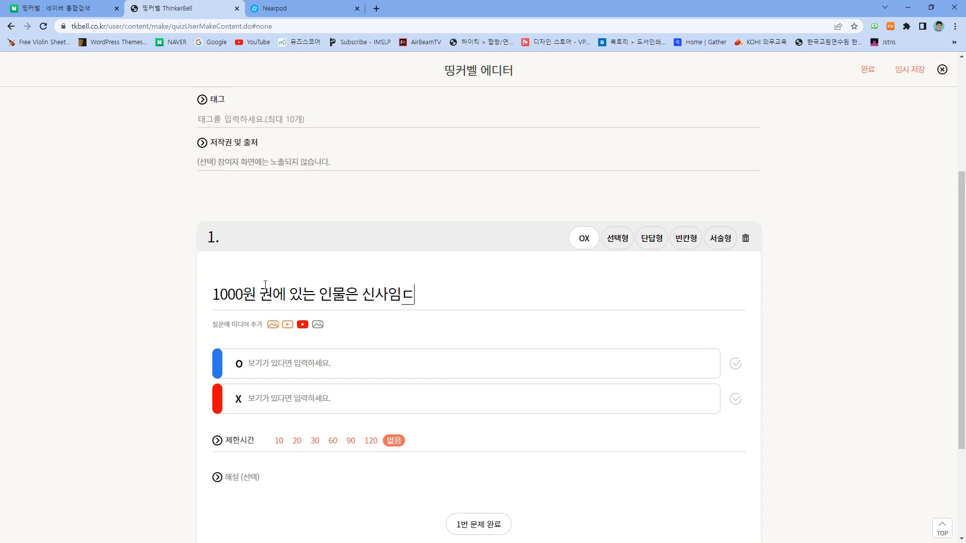
pyautogui.press('BackSpace')
pyautogui.press('BackSpace')
pyautogui.write('당이다.')
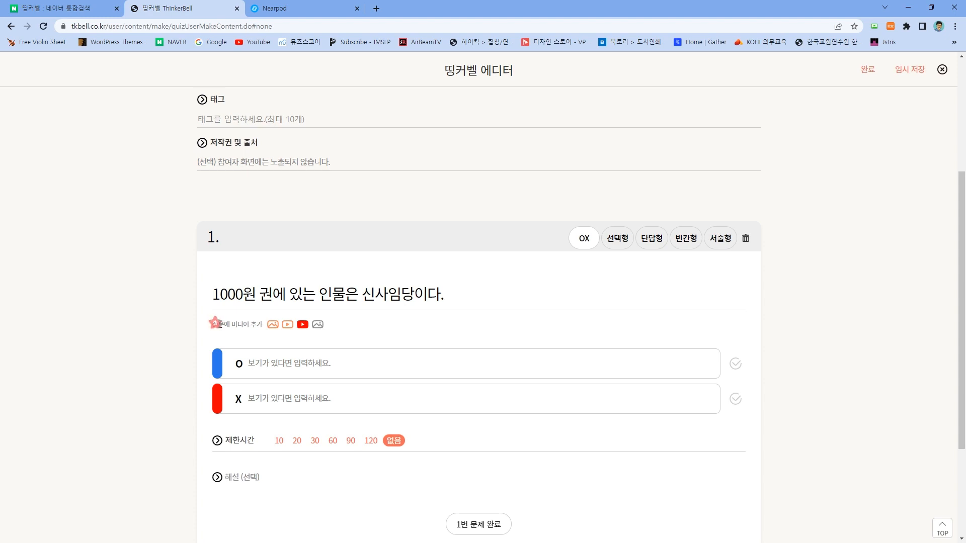
pyautogui.moveTo(217, 324); pyautogui.dragTo(257, 324)
# - Mark X as the correct answer and label the choices "아니다." for X and "맞다." for O
pyautogui.click(239, 400)
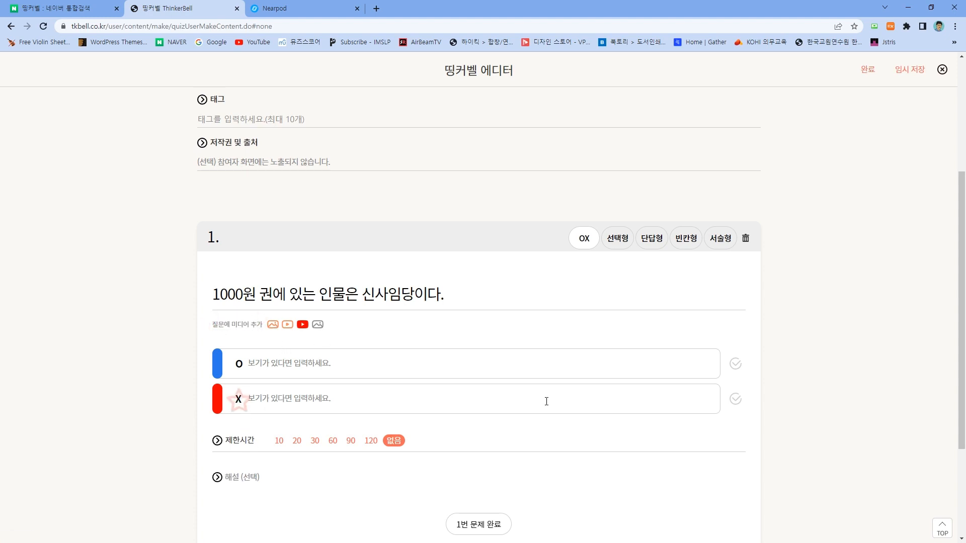
pyautogui.click(736, 400)
pyautogui.click(291, 394)
pyautogui.write('아니다.')
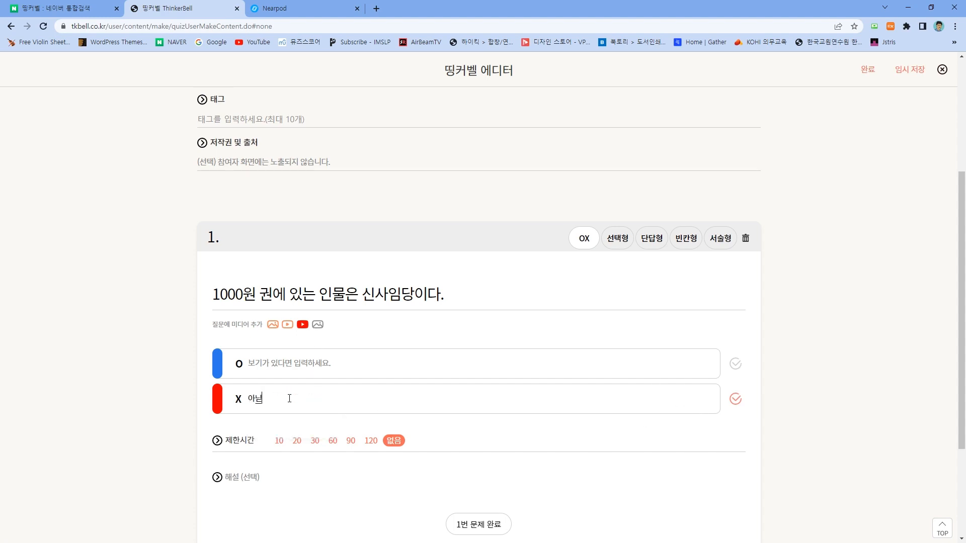
pyautogui.click(282, 355)
pyautogui.write('마재')
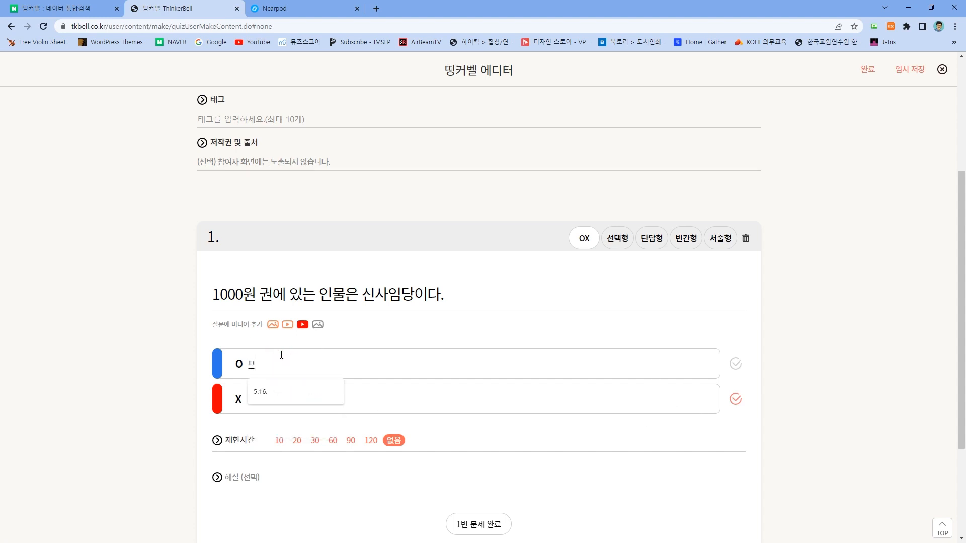
pyautogui.write('다.')
pyautogui.press('BackSpace')
pyautogui.press('BackSpace')
pyautogui.press('BackSpace')
pyautogui.press('BackSpace')
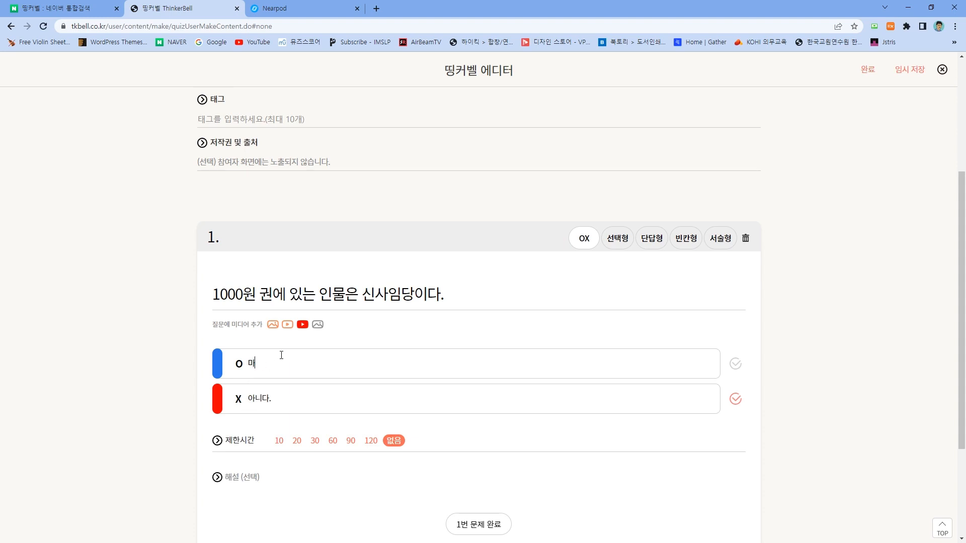
pyautogui.write('맞다.')
# - Search the ER뱅크 image bank for "천원권" as question media and browse the results
pyautogui.click(273, 325)
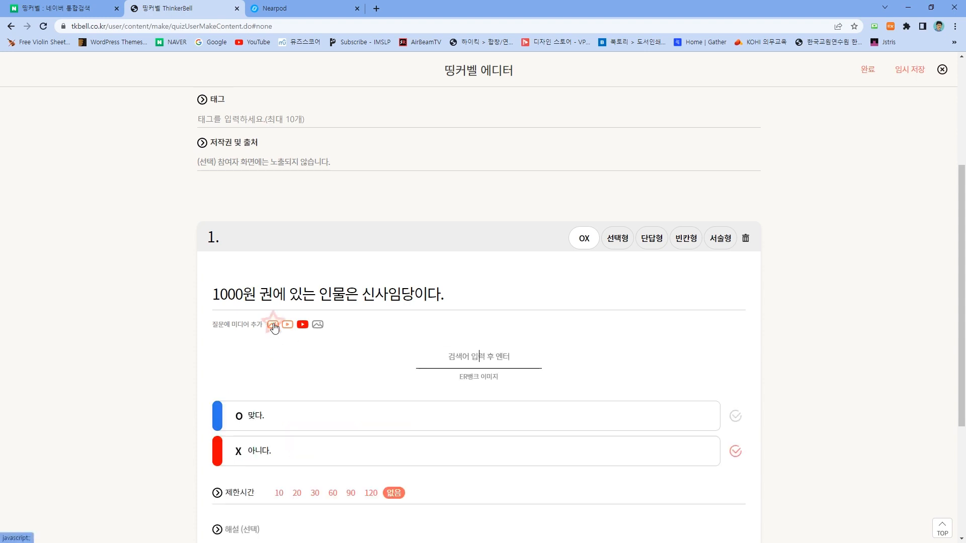
pyautogui.write('천원권')
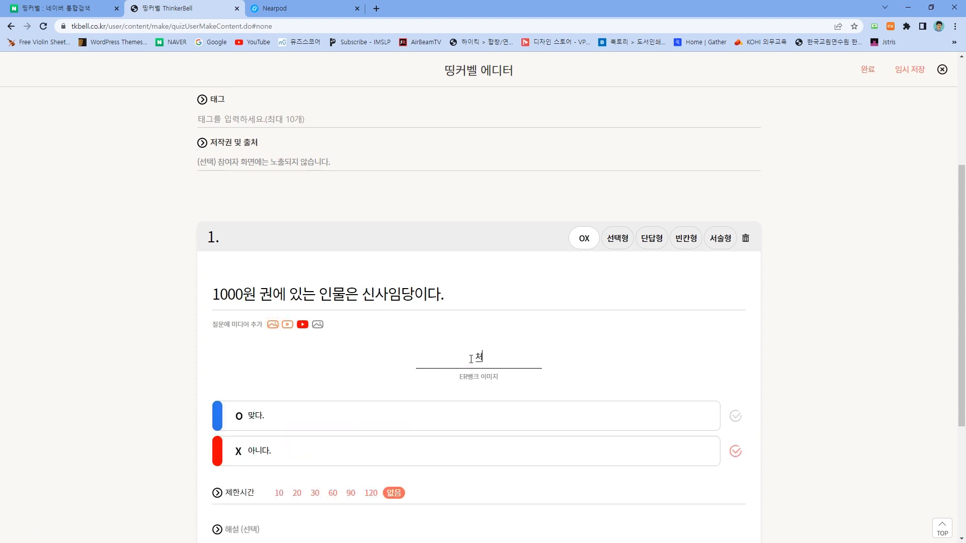
pyautogui.press('Return')
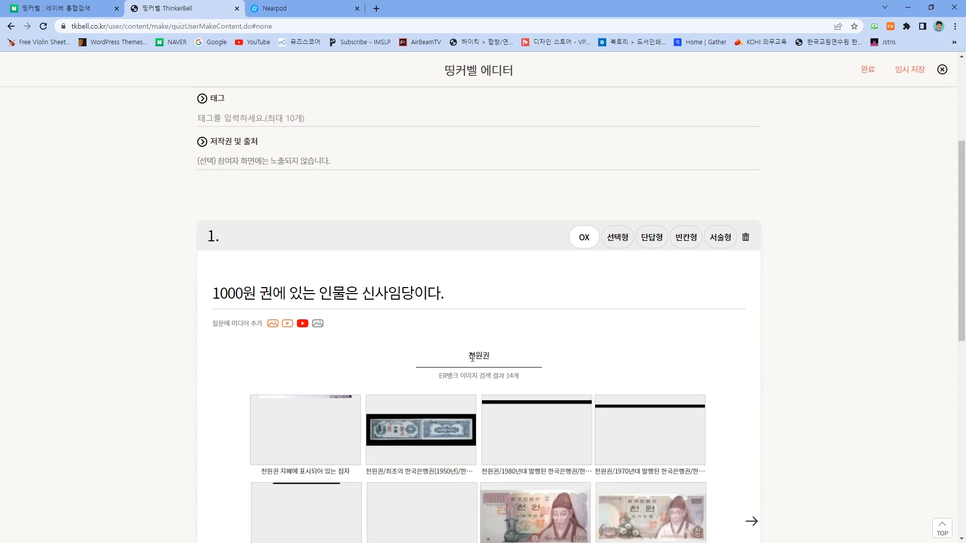
pyautogui.scroll(-1, 634, 380)
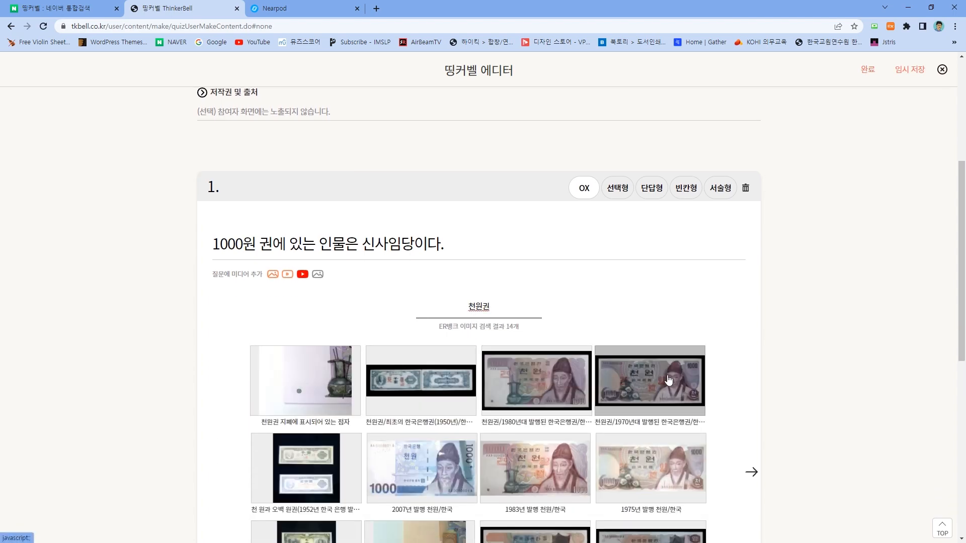
pyautogui.scroll(-4, 598, 460)
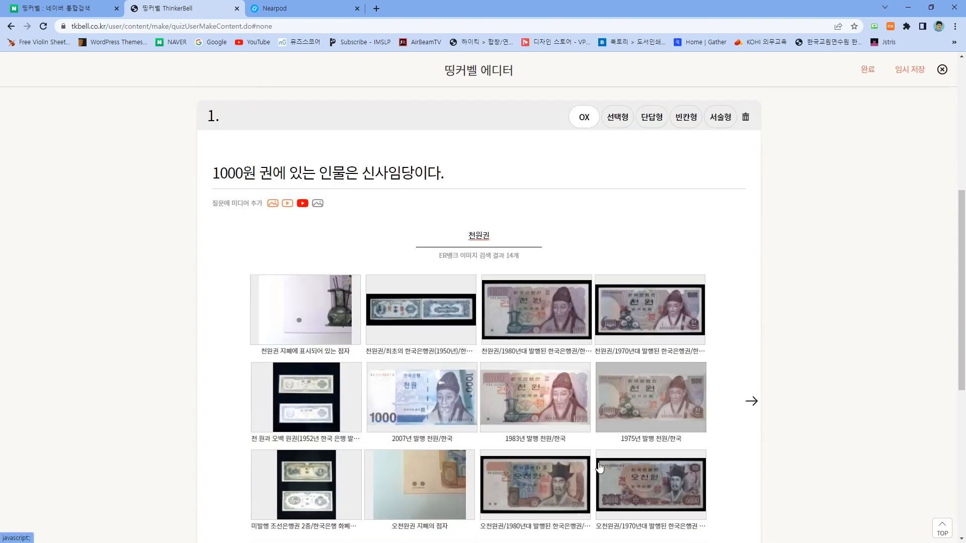
pyautogui.scroll(3, 598, 462)
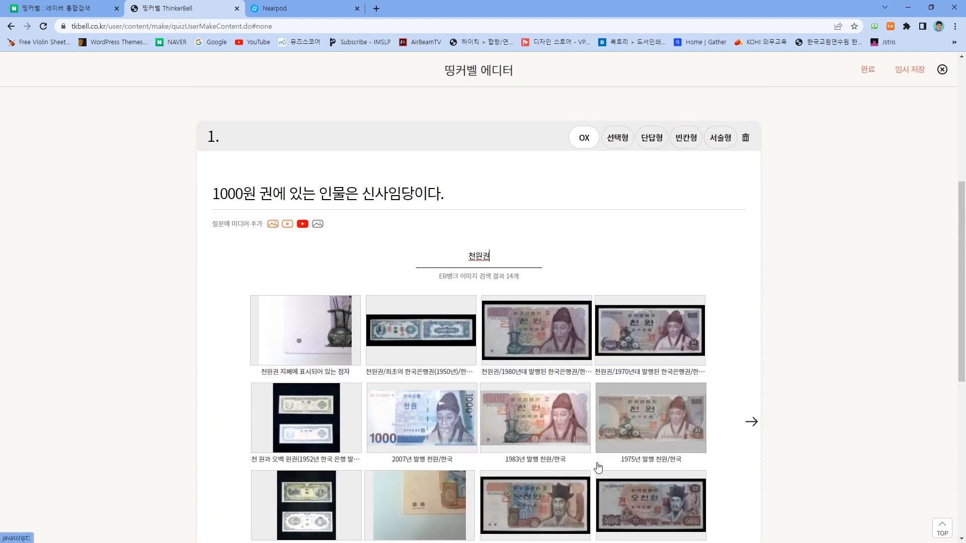
pyautogui.scroll(3, 328, 423)
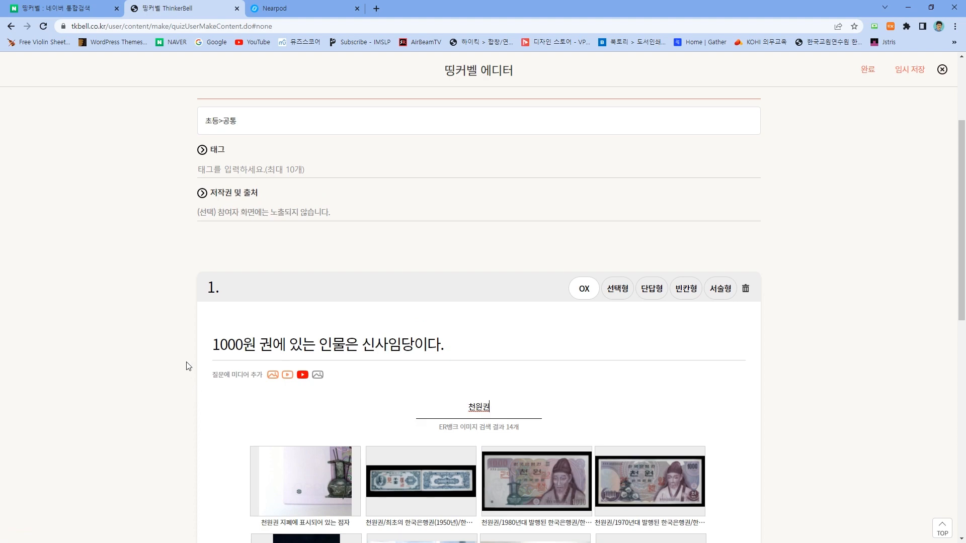
# - Clear the image search term and look over the banknote pictures and the rest of the question
pyautogui.press('BackSpace')
pyautogui.press('BackSpace')
pyautogui.press('BackSpace')
pyautogui.scroll(-4, 518, 405)
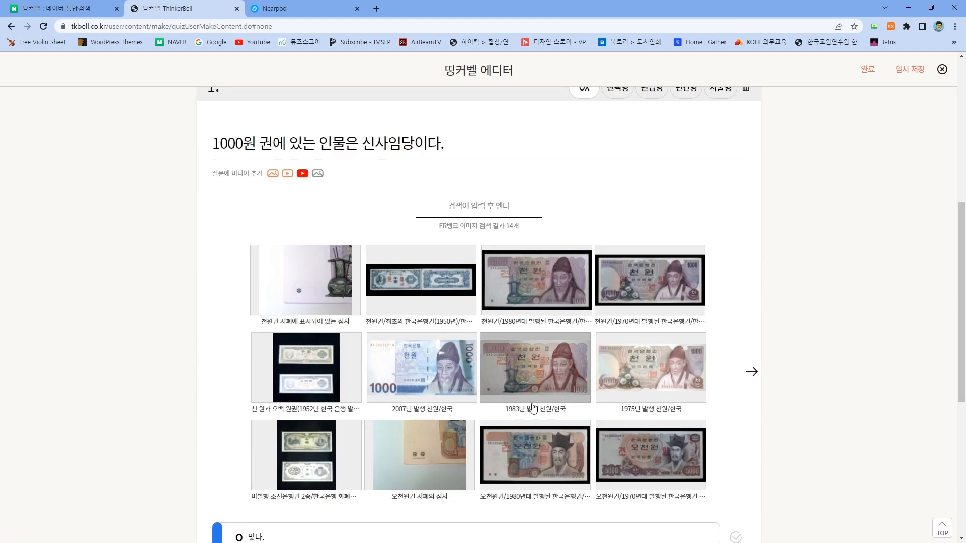
pyautogui.scroll(-1, 591, 361)
pyautogui.scroll(-2, 592, 360)
pyautogui.scroll(6, 562, 357)
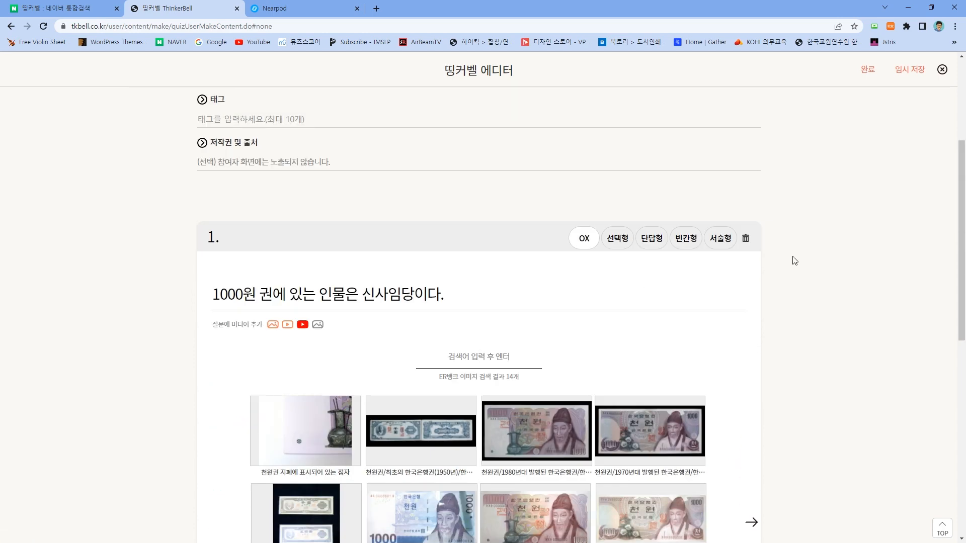
# - Switch to Nearpod and open the game lesson dated Mar 31, 2022 for editing
pyautogui.click(346, 6)
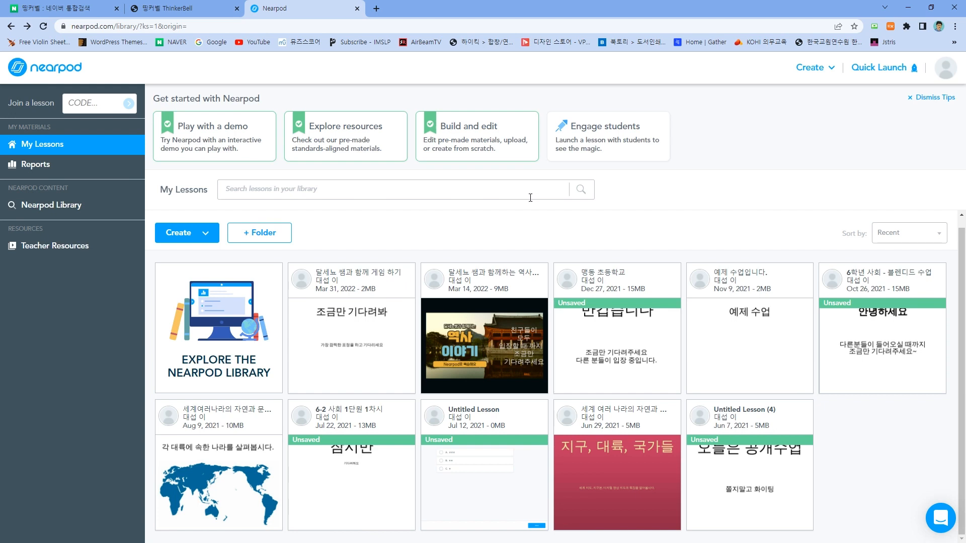
pyautogui.moveTo(370, 345)
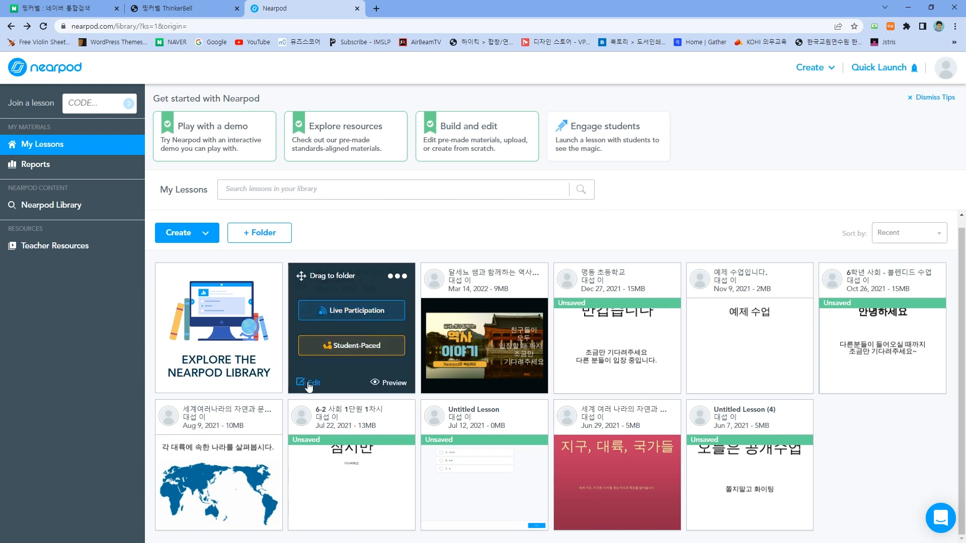
pyautogui.click(309, 385)
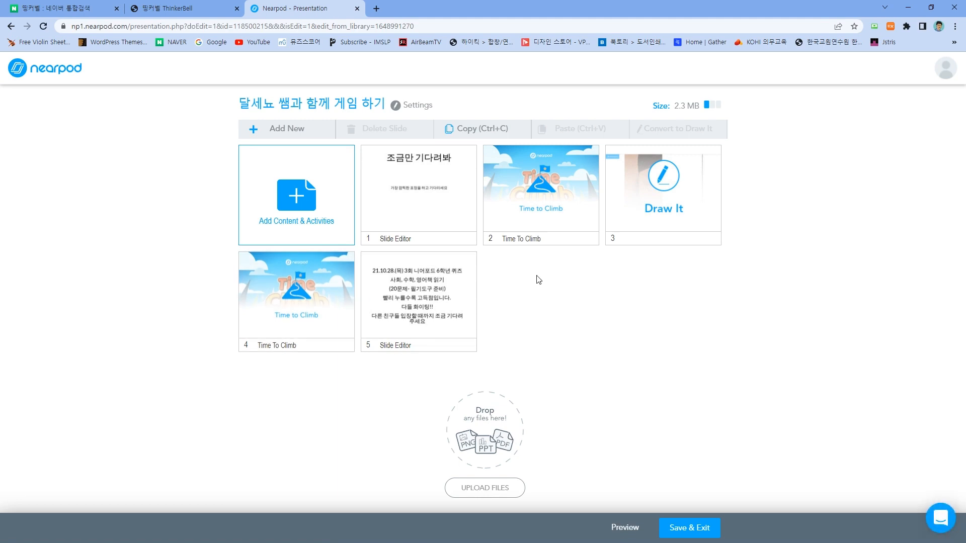
# - Delete slide 5, the text slide announcing the 6th-grade quiz, from the lesson
pyautogui.rightClick(441, 309)
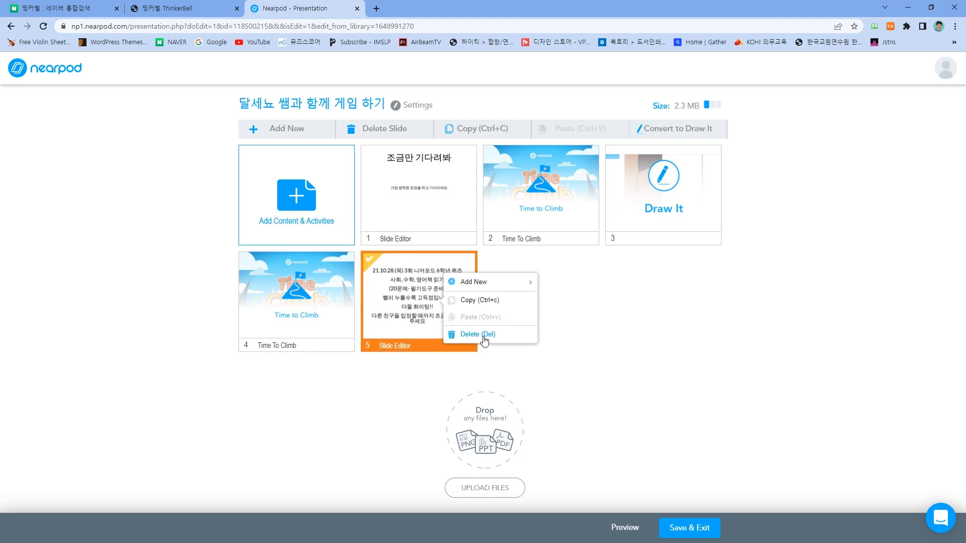
pyautogui.click(482, 334)
pyautogui.click(508, 206)
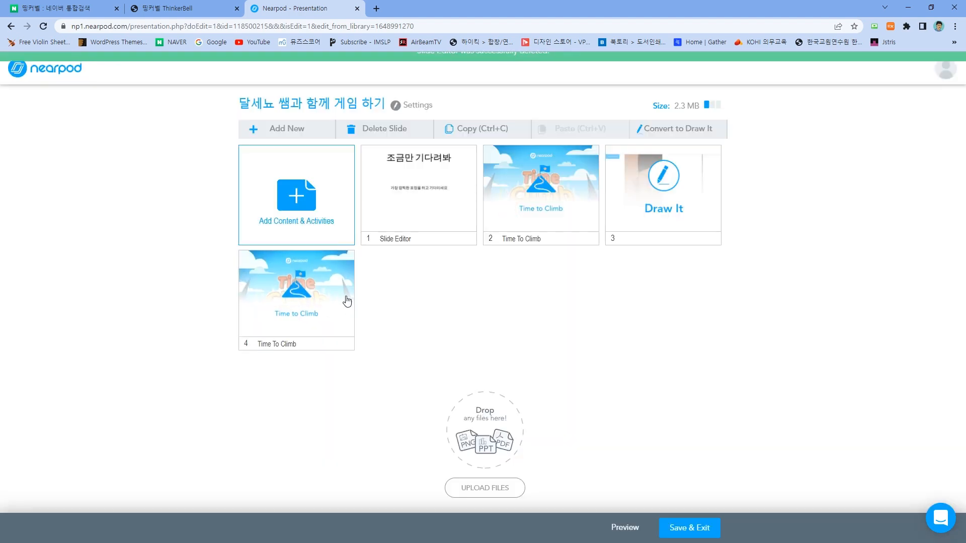
# - Delete slide 4, the second Time to Climb activity, from the lesson
pyautogui.rightClick(331, 297)
pyautogui.click(367, 328)
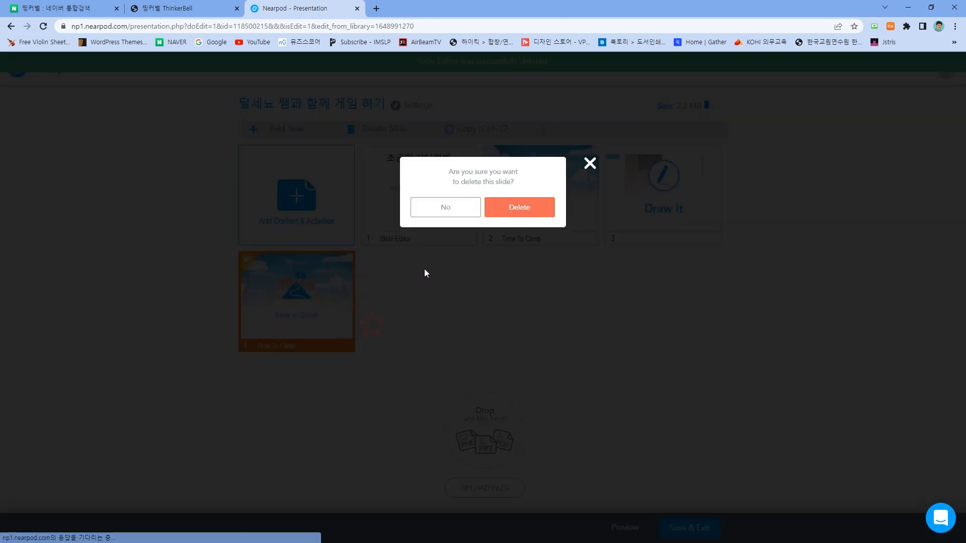
pyautogui.click(507, 209)
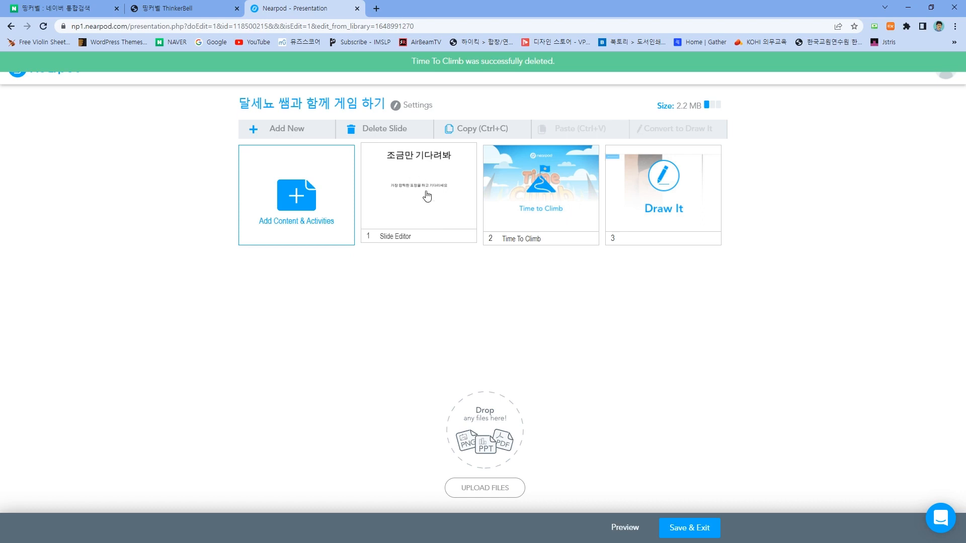
# - Open the Time to Climb activity on slide 2 for editing, hide the activity library and go back through the questions to question 12
pyautogui.click(548, 199)
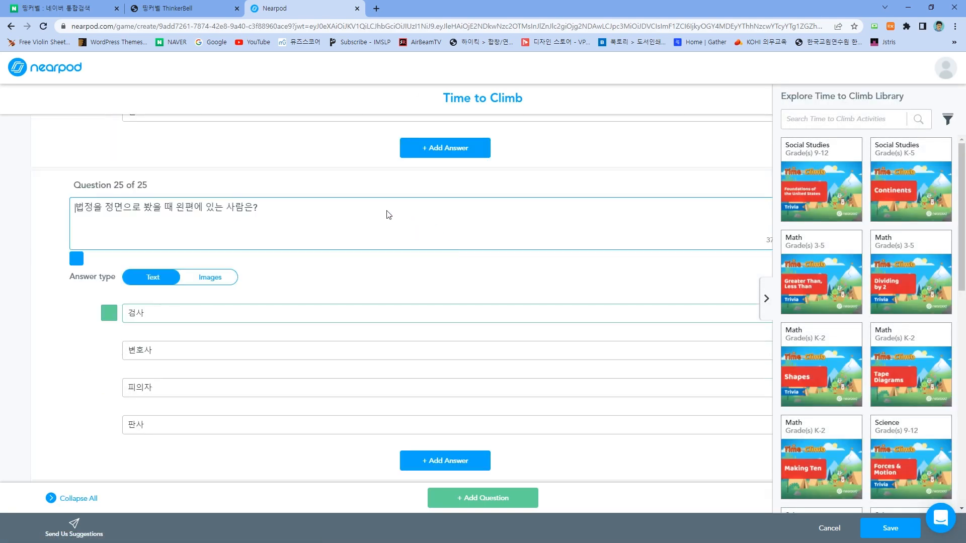
pyautogui.scroll(20, 353, 226)
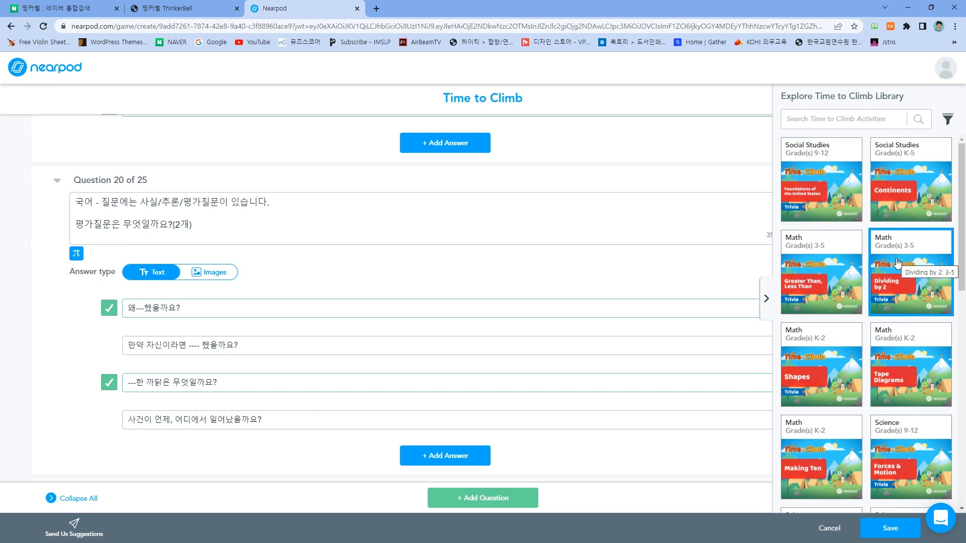
pyautogui.click(766, 298)
pyautogui.scroll(20, 566, 315)
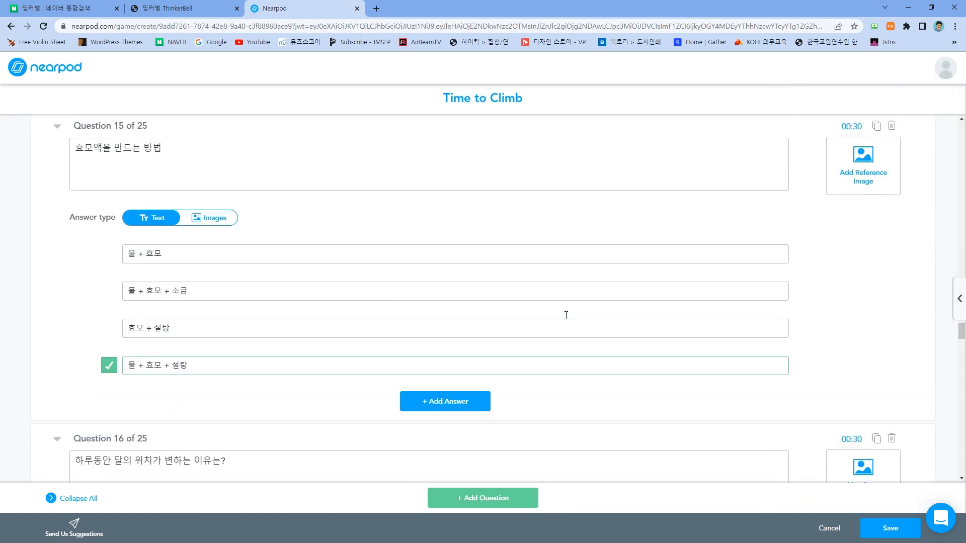
pyautogui.scroll(16, 566, 315)
pyautogui.scroll(-15, 566, 317)
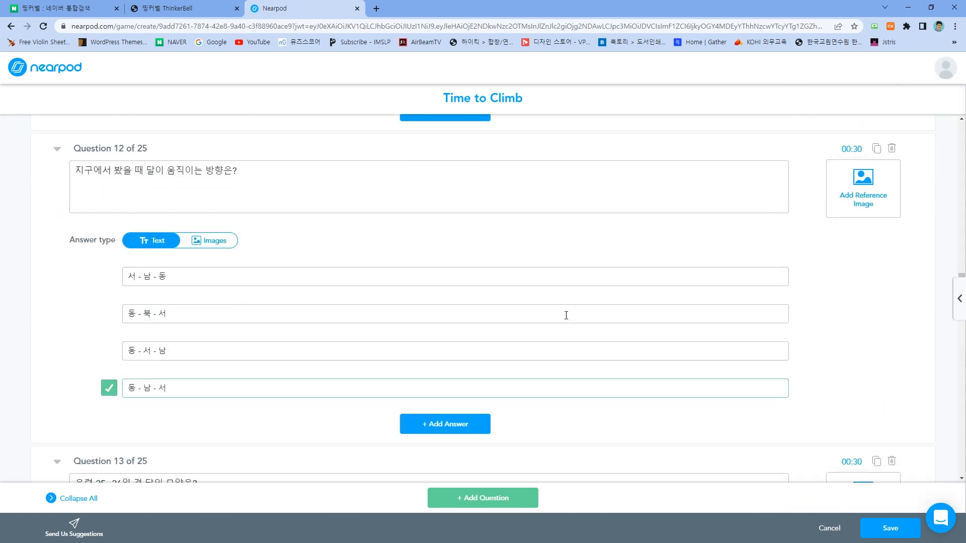
pyautogui.scroll(3, 554, 314)
pyautogui.scroll(7, 251, 337)
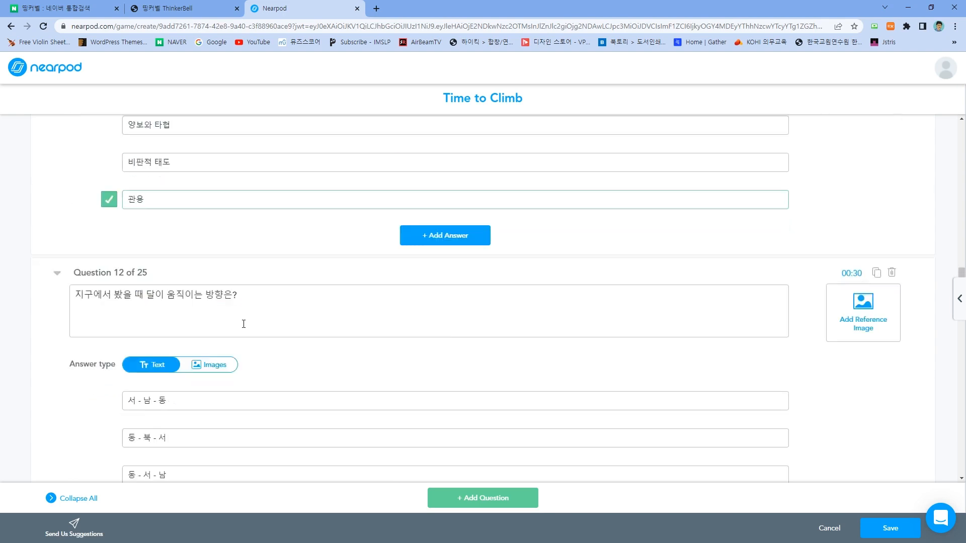
# - Add a full-moon picture, found by an image search for "달", as the reference image of question 12
pyautogui.moveTo(116, 352); pyautogui.dragTo(234, 354)
pyautogui.click(246, 354)
pyautogui.scroll(-2, 282, 324)
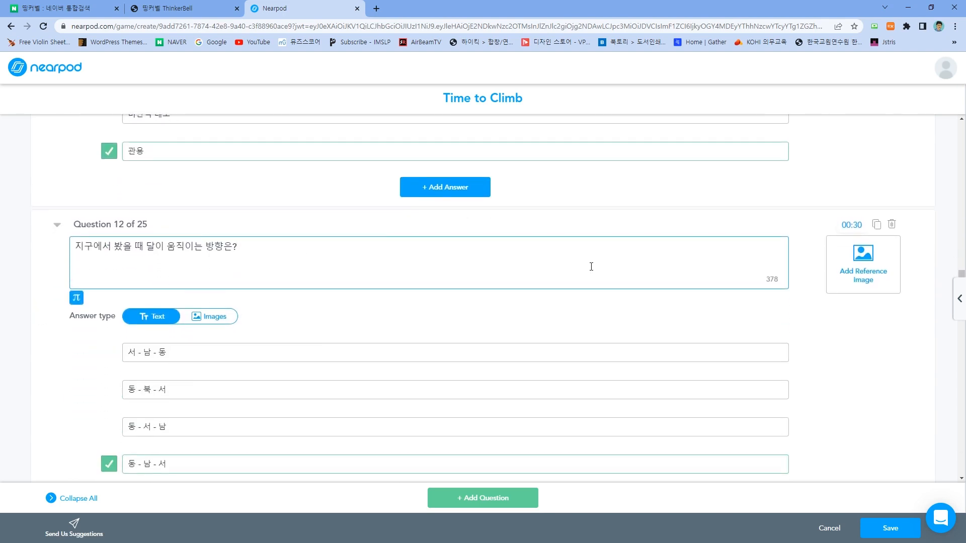
pyautogui.click(870, 284)
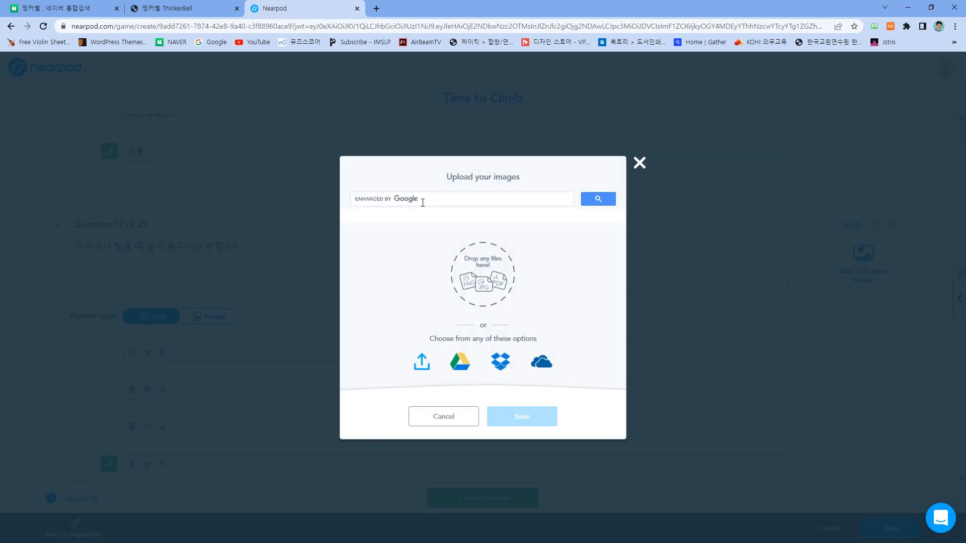
pyautogui.click(435, 201)
pyautogui.write('달')
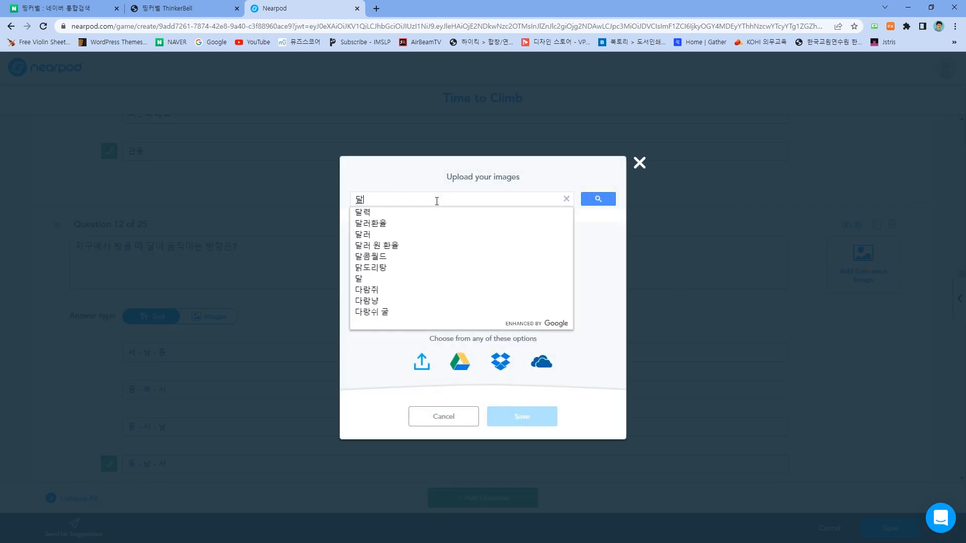
pyautogui.press('Return')
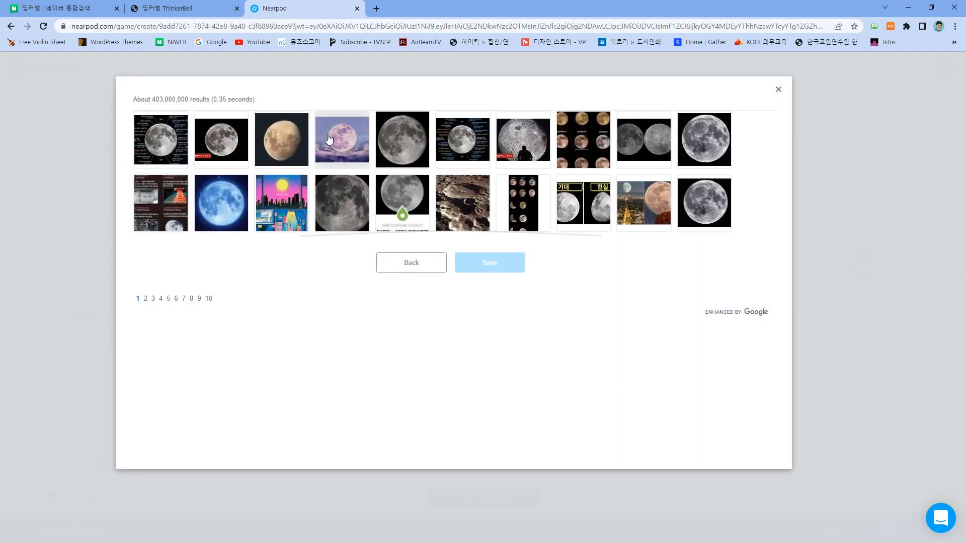
pyautogui.click(415, 153)
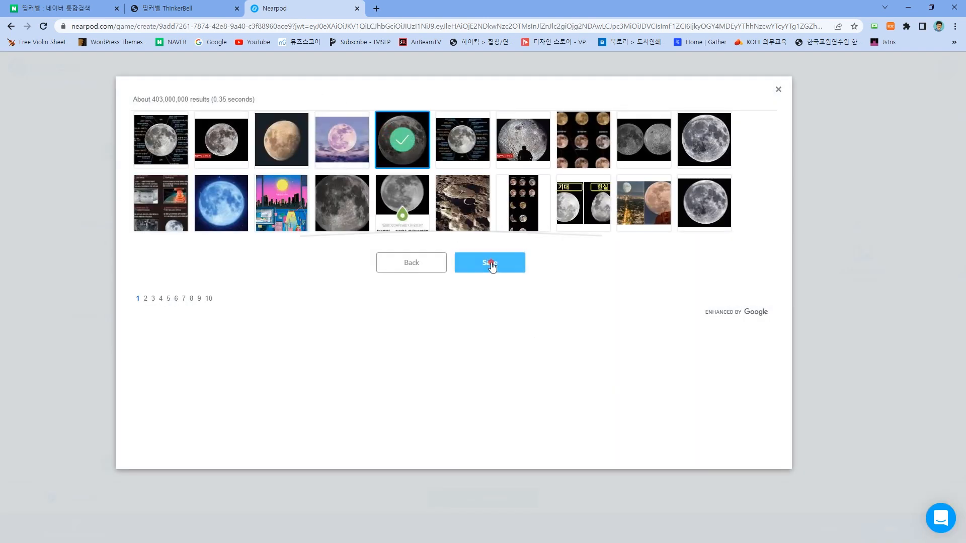
pyautogui.click(488, 262)
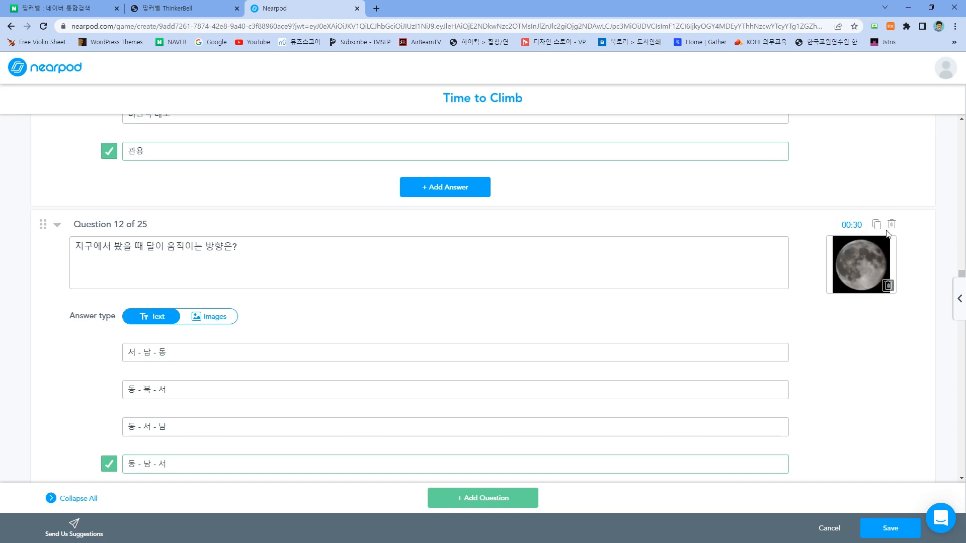
# - Examine the answers of question 12 and the moon-picture answers of question 13
pyautogui.scroll(-2, 554, 277)
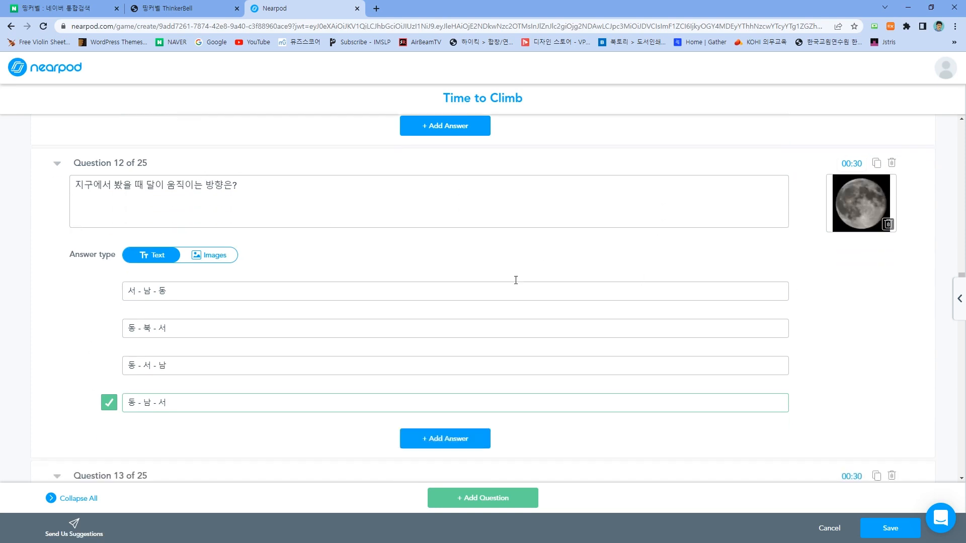
pyautogui.scroll(-5, 305, 245)
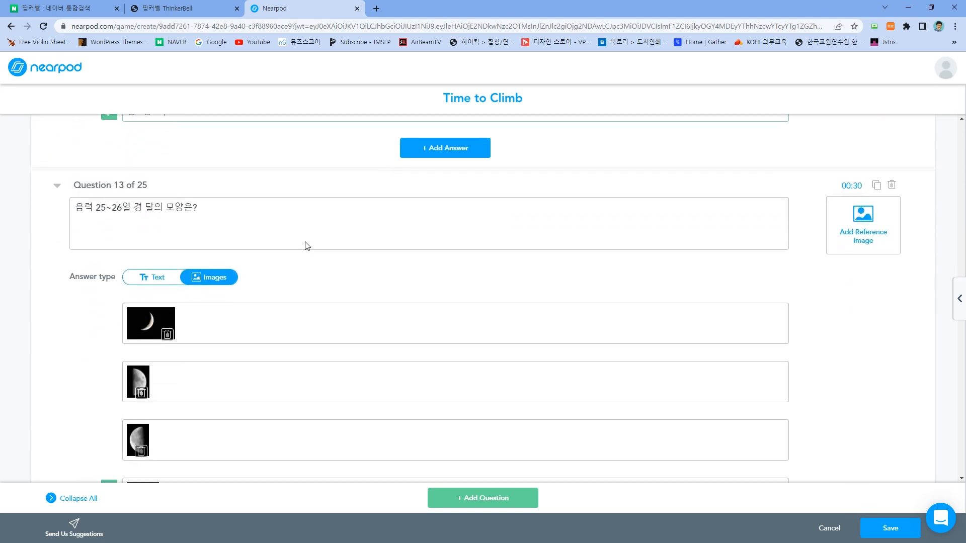
pyautogui.scroll(-2, 161, 376)
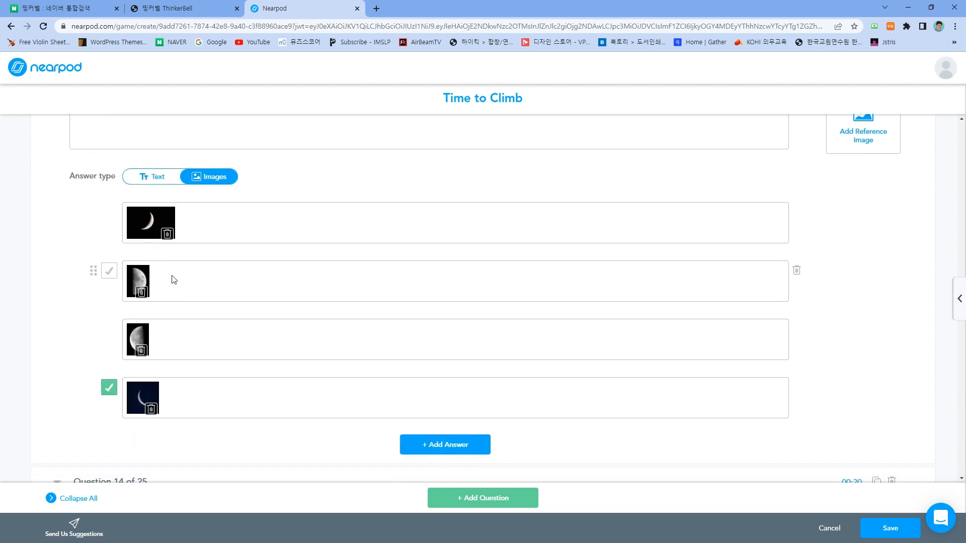
pyautogui.scroll(4, 194, 359)
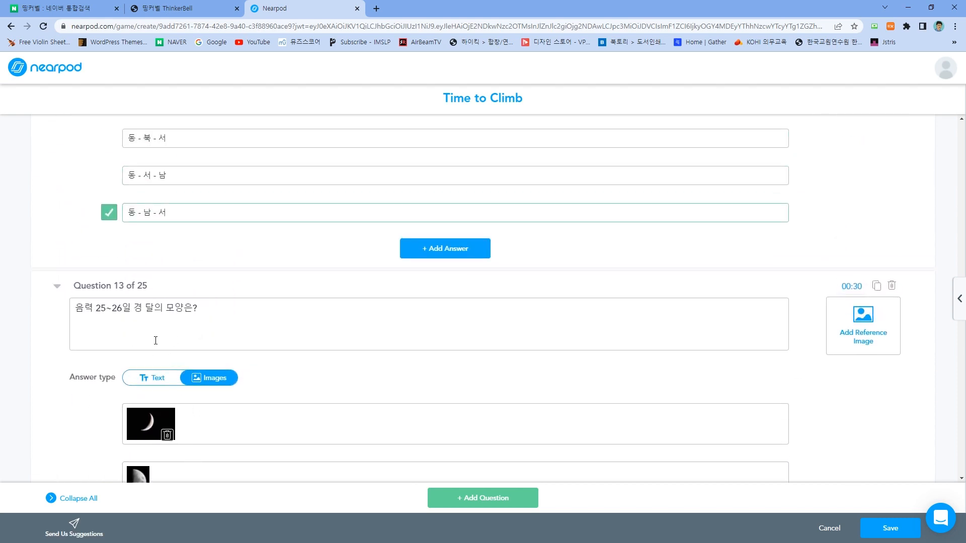
# - Switch to ThinkerBell, attach the "1983년 발행 천원/한국" picture to the OX question and set its time limit to 30 seconds
pyautogui.click(202, 8)
pyautogui.scroll(-4, 694, 272)
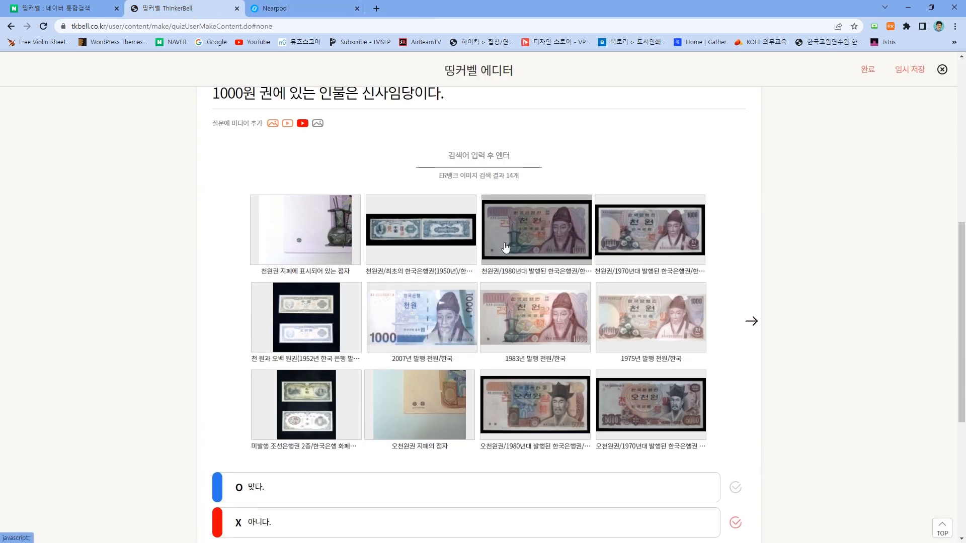
pyautogui.click(543, 325)
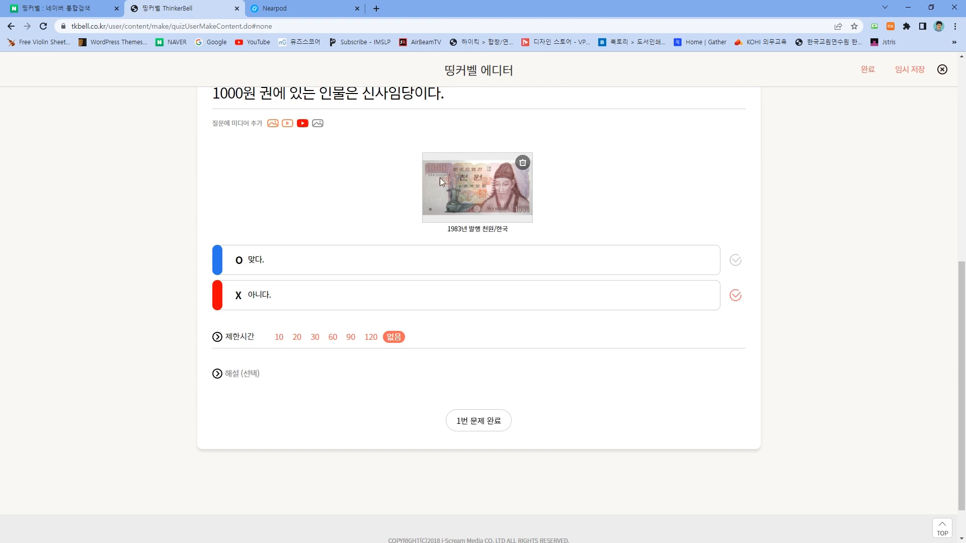
pyautogui.scroll(-1, 632, 176)
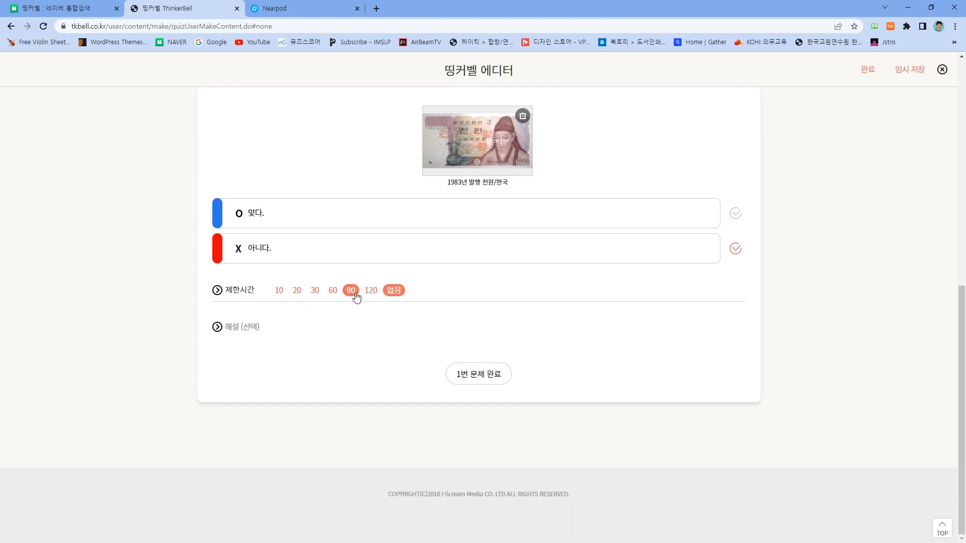
pyautogui.click(315, 290)
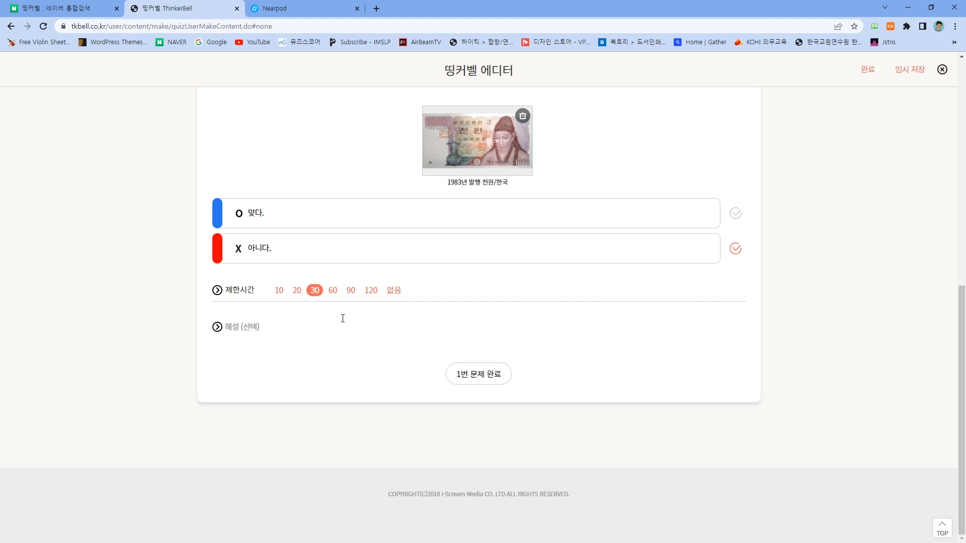
# - Switch to Nearpod and check the time limit options of question 13 in the Time to Climb activity
pyautogui.click(304, 12)
pyautogui.scroll(-3, 478, 292)
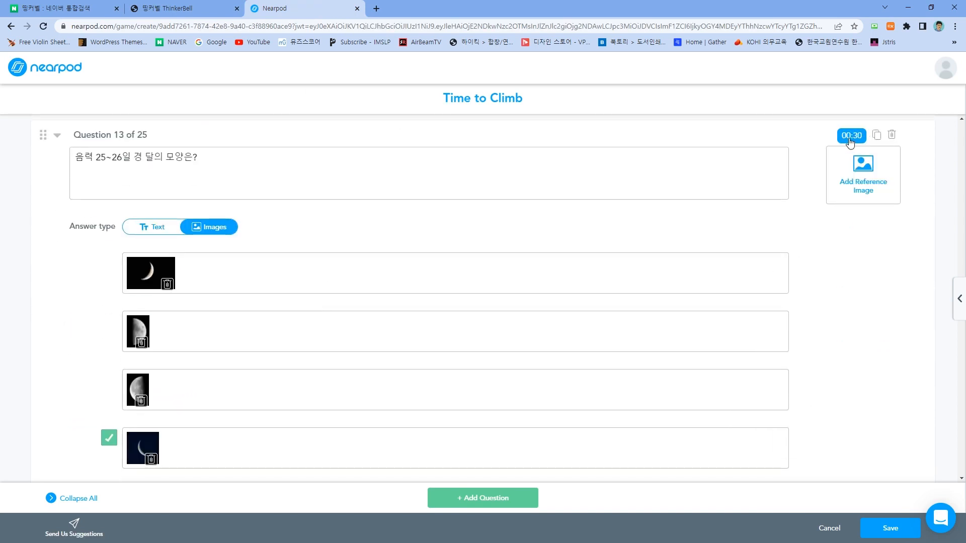
pyautogui.click(851, 142)
pyautogui.click(579, 247)
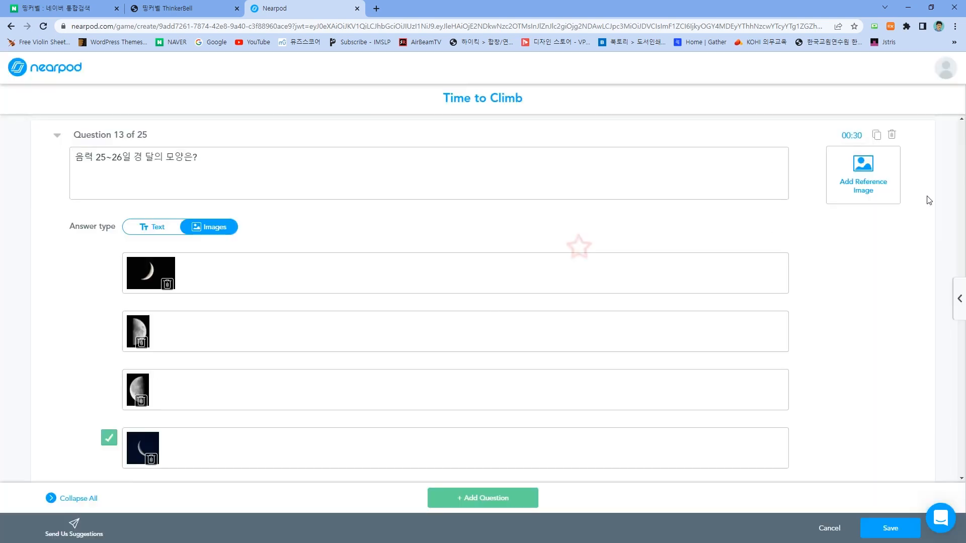
# - Return to ThinkerBell, review question 1 and mark it as complete
pyautogui.click(201, 8)
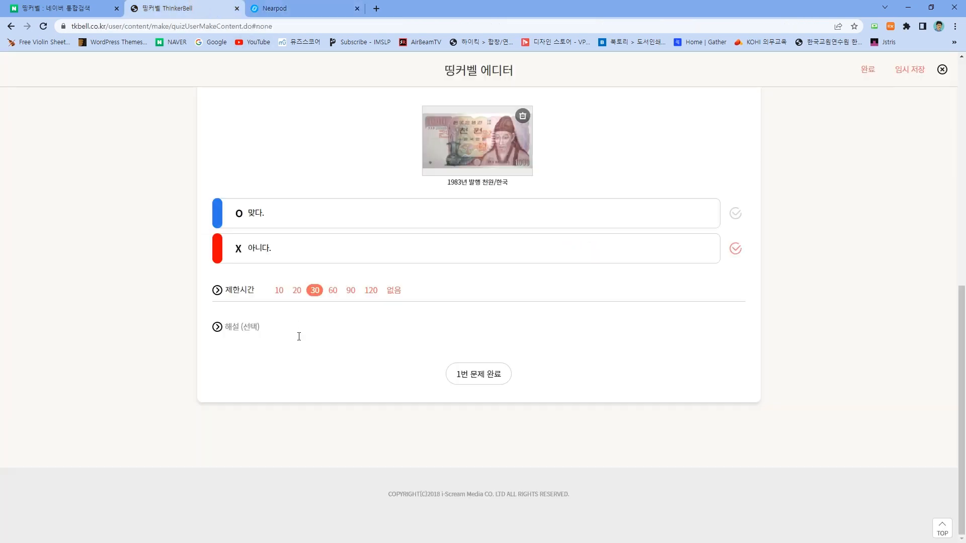
pyautogui.scroll(2, 338, 323)
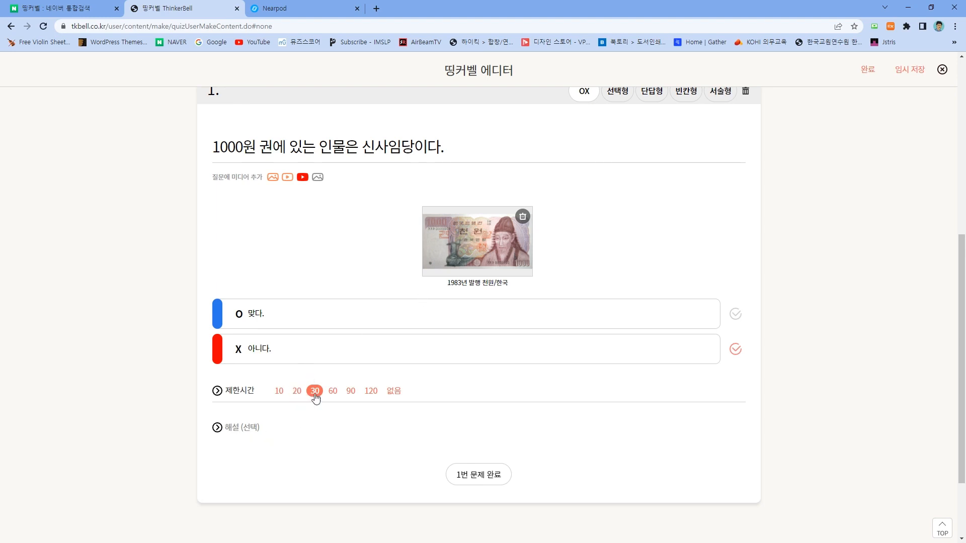
pyautogui.scroll(2, 546, 370)
pyautogui.scroll(-3, 546, 370)
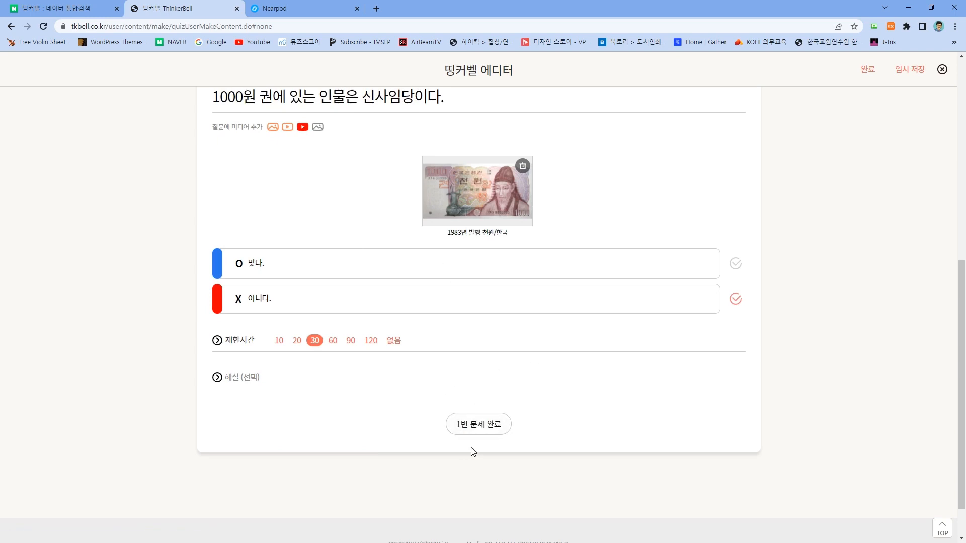
pyautogui.click(477, 433)
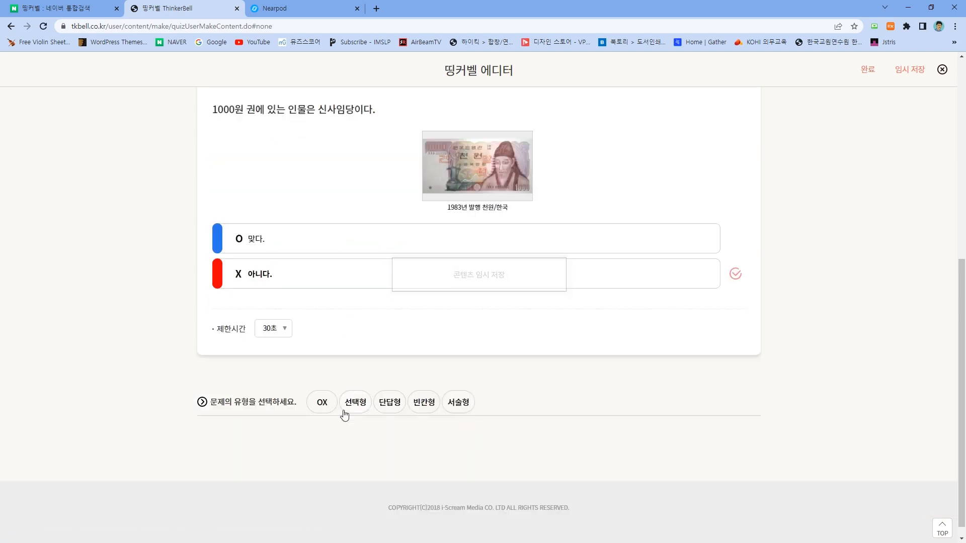
# - Add a multiple-choice (선택형) question 2 with the text "한글을 만든 사람은 누구인가요?"
pyautogui.click(347, 405)
pyautogui.scroll(-3, 366, 381)
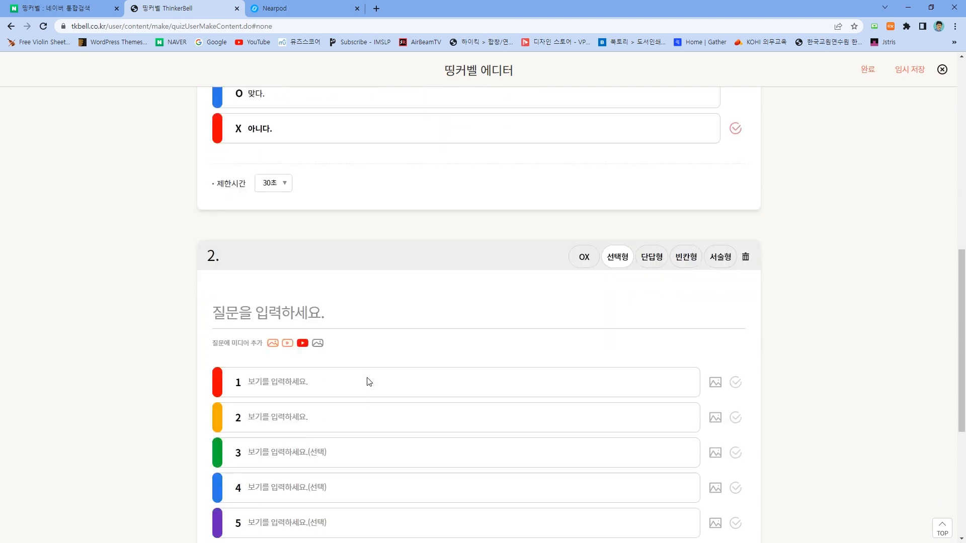
pyautogui.click(266, 301)
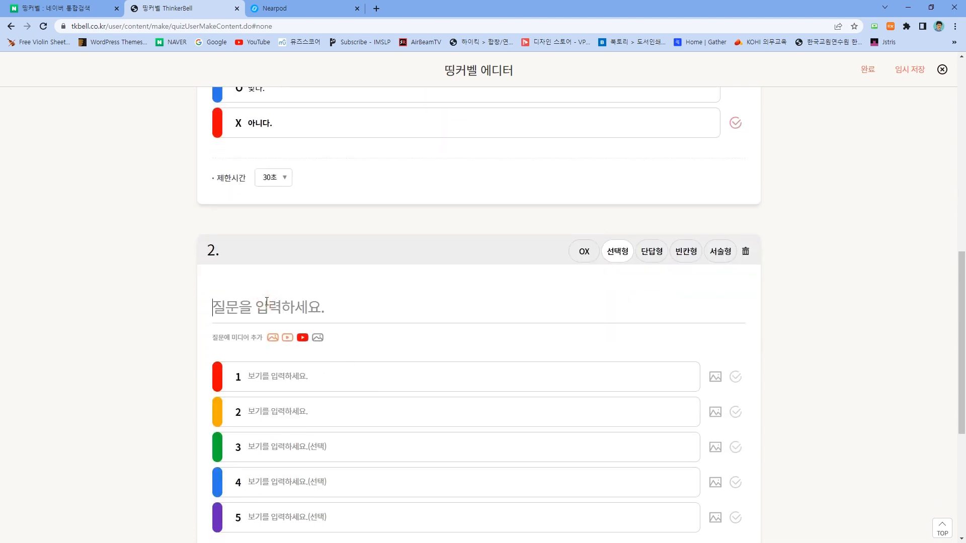
pyautogui.write('한글을 만든')
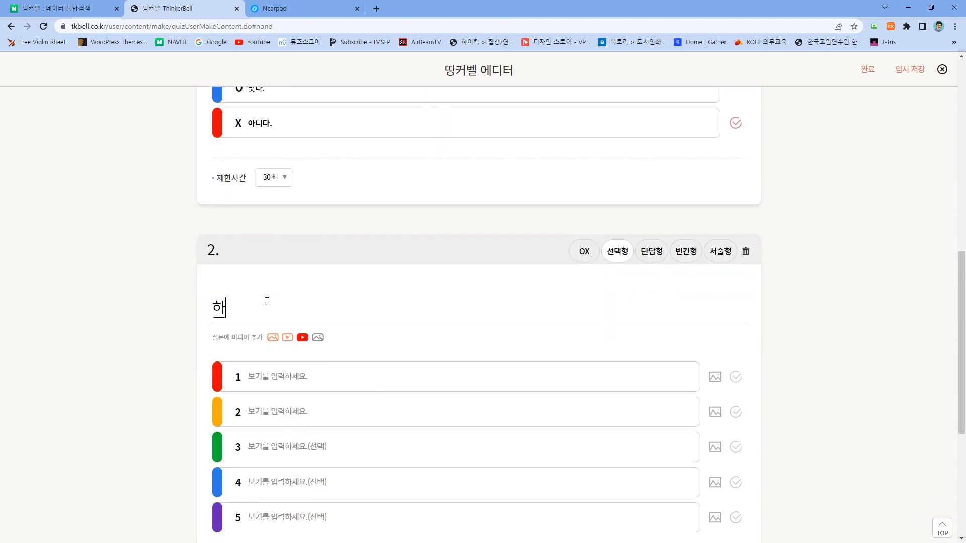
pyautogui.write(' 사람')
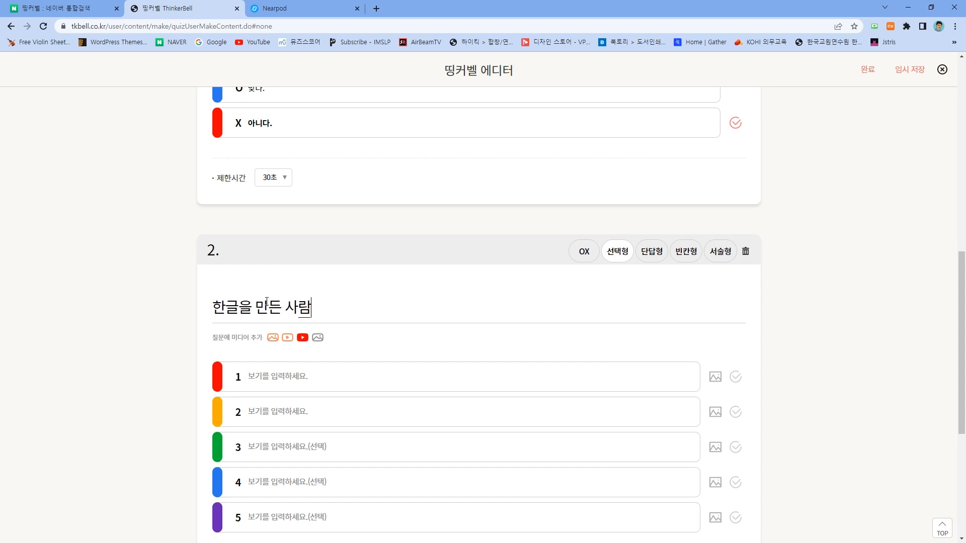
pyautogui.write('은 누구인가요?')
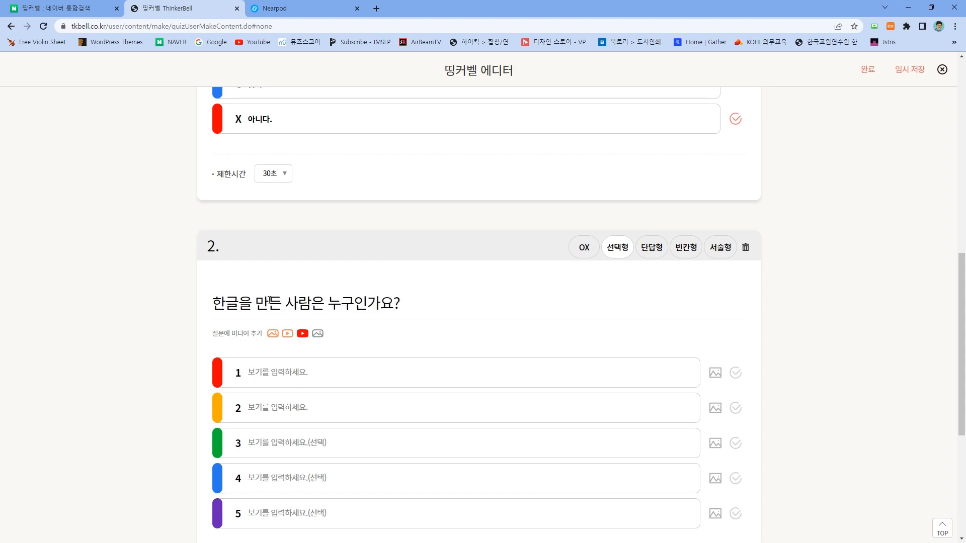
# - Search the ER뱅크 image bank for "세종대왕" as media for question 2
pyautogui.scroll(-2, 261, 253)
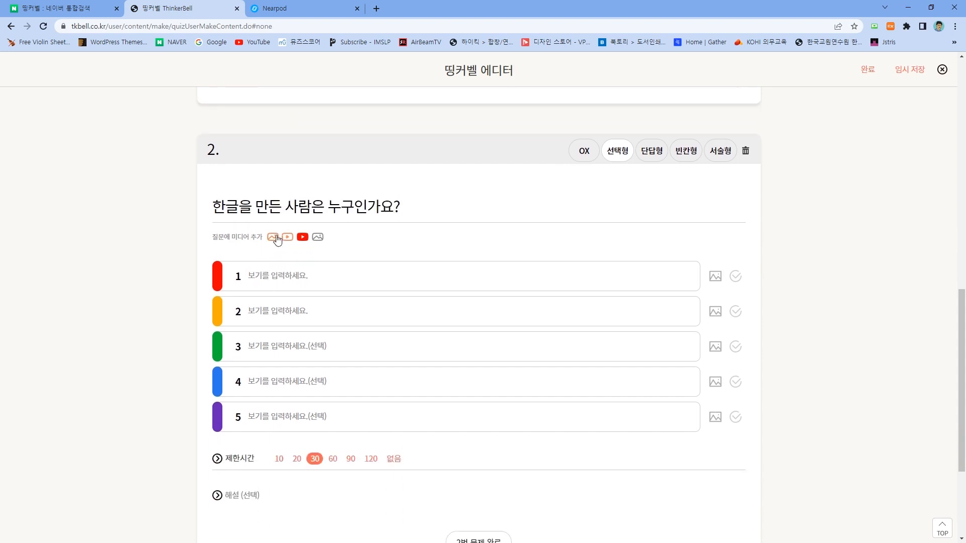
pyautogui.click(273, 237)
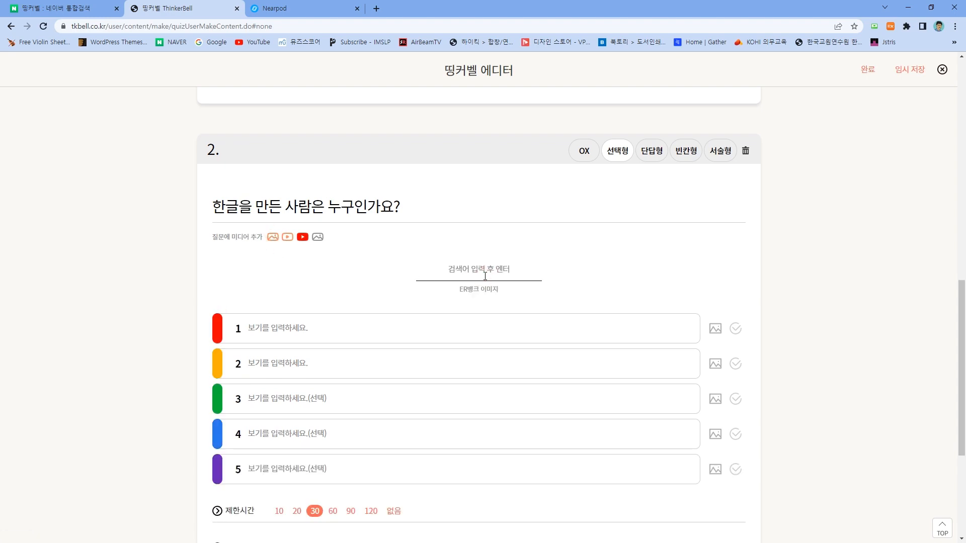
pyautogui.write('세종대오')
pyautogui.press('Return')
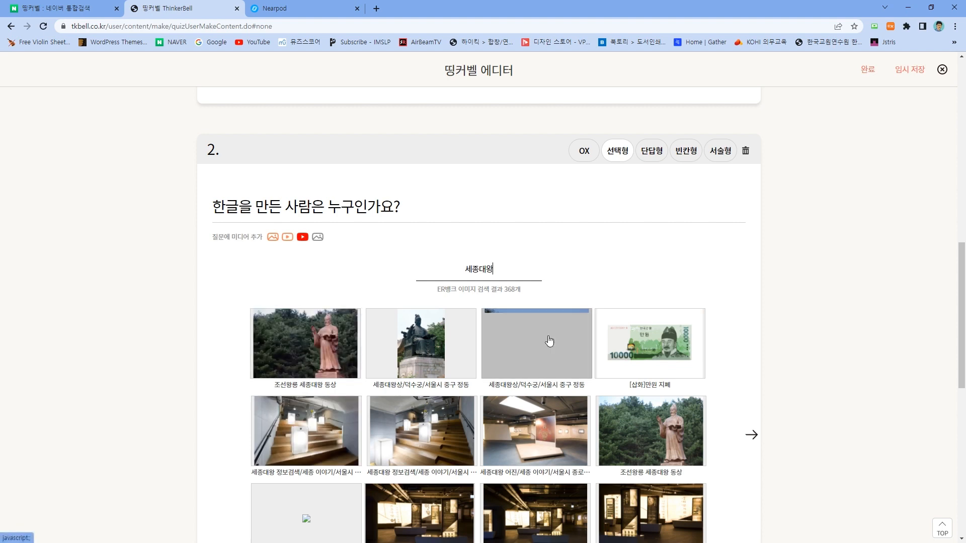
# - Browse the ER뱅크 image results for "세종대왕" on the second page and return to the first page
pyautogui.scroll(-2, 621, 341)
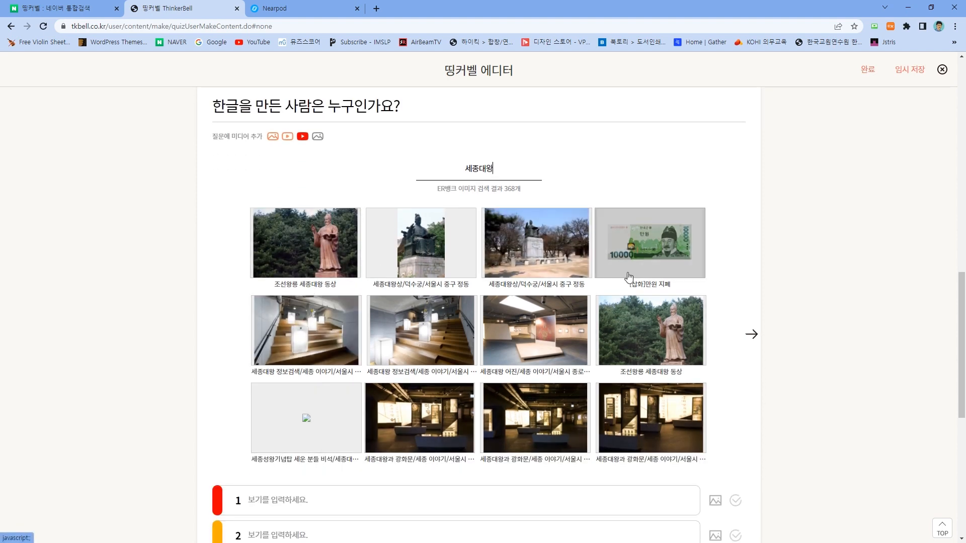
pyautogui.click(753, 336)
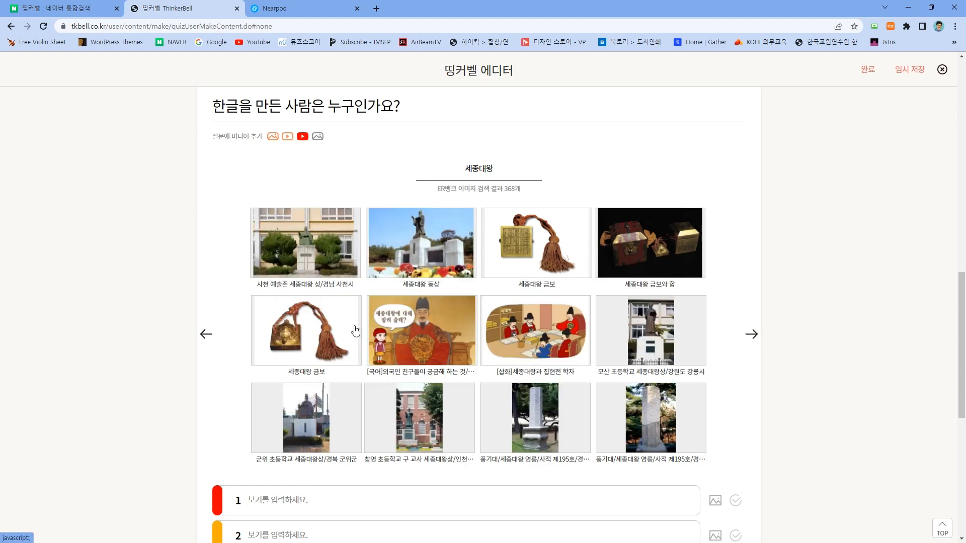
pyautogui.click(205, 335)
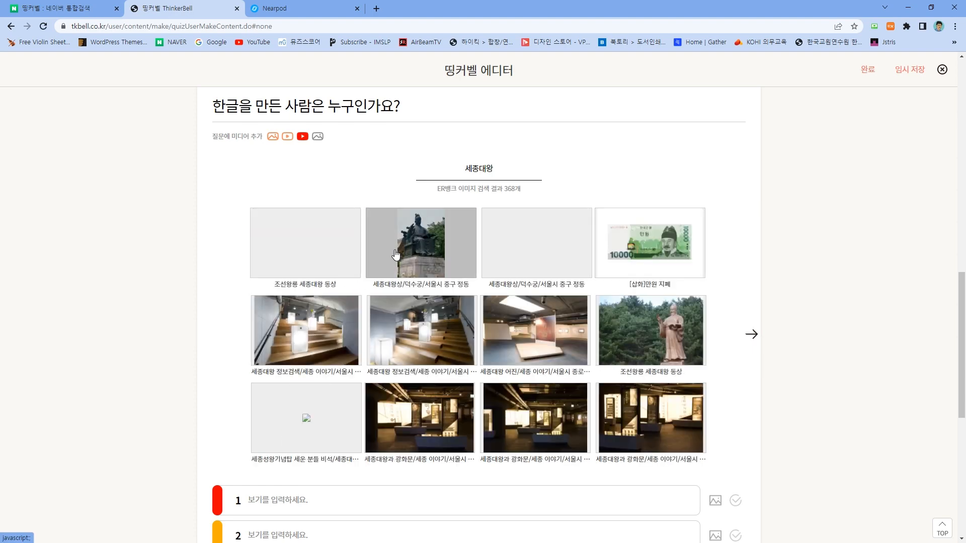
# - Replace the text of question 2 with "전두환과 관계가 없는 사건은?"
pyautogui.scroll(3, 473, 275)
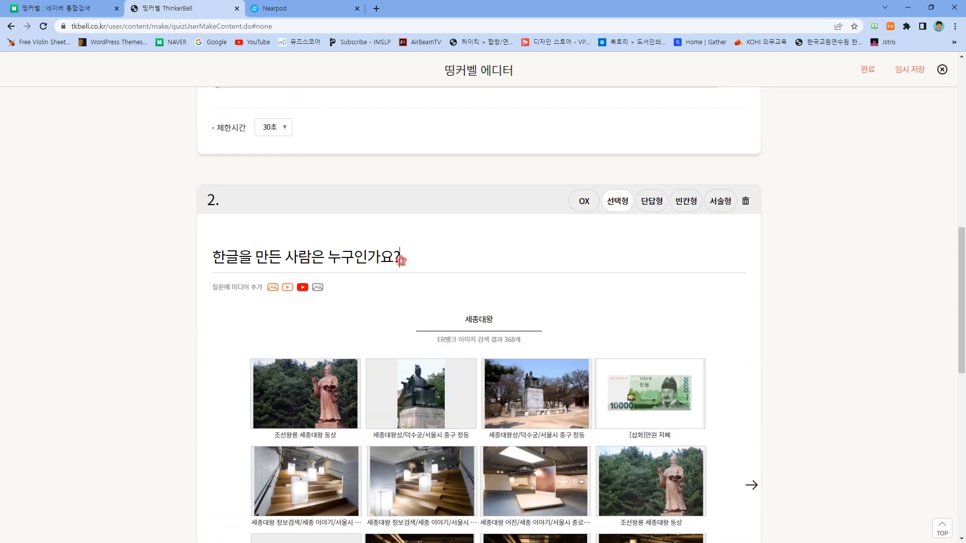
pyautogui.press('BackSpace')
pyautogui.press('BackSpace')
pyautogui.press('BackSpace')
pyautogui.press('BackSpace')
pyautogui.press('BackSpace')
pyautogui.press('BackSpace')
pyautogui.press('BackSpace')
pyautogui.press('BackSpace')
pyautogui.press('BackSpace')
pyautogui.press('BackSpace')
pyautogui.press('BackSpace')
pyautogui.press('BackSpace')
pyautogui.press('BackSpace')
pyautogui.press('BackSpace')
pyautogui.press('BackSpace')
pyautogui.press('BackSpace')
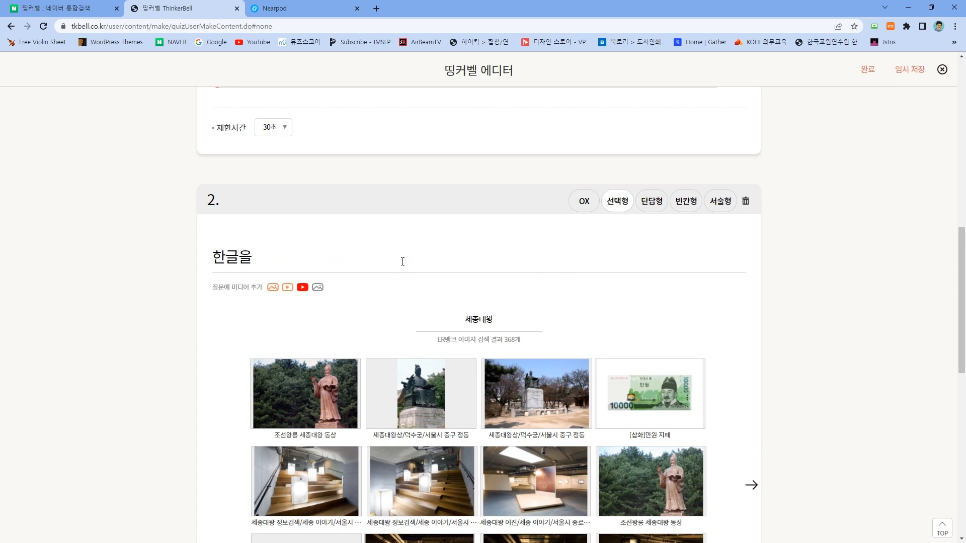
pyautogui.write('전두환과 관ㄱ계가 없는 사건의')
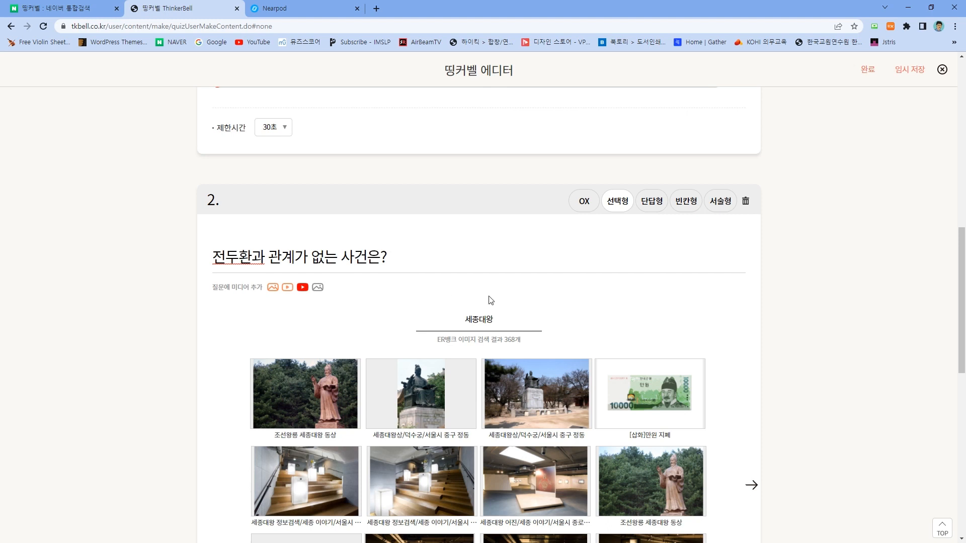
# - Search the ER뱅크 image bank for "전두환" and look through the images offered for question 2
pyautogui.doubleClick(489, 318)
pyautogui.write('전두환')
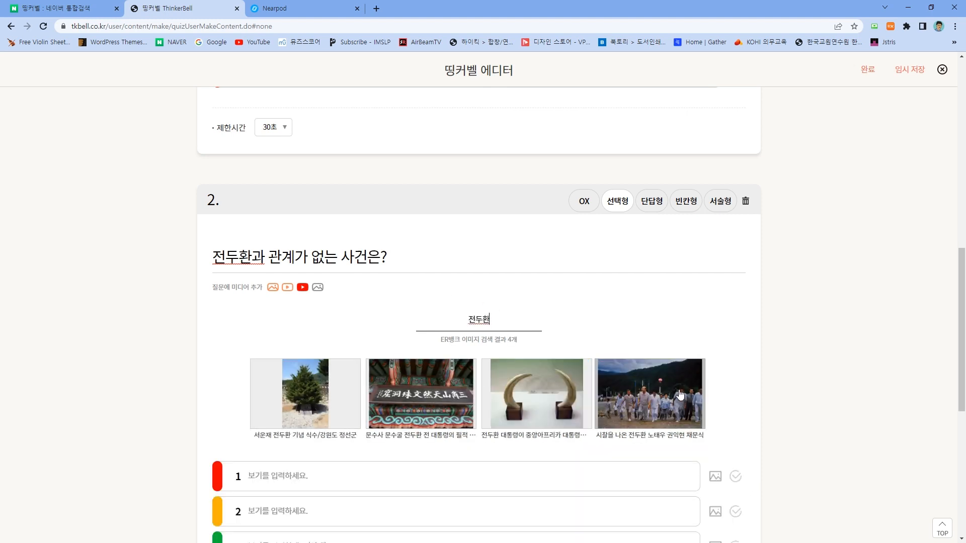
pyautogui.scroll(-2, 680, 396)
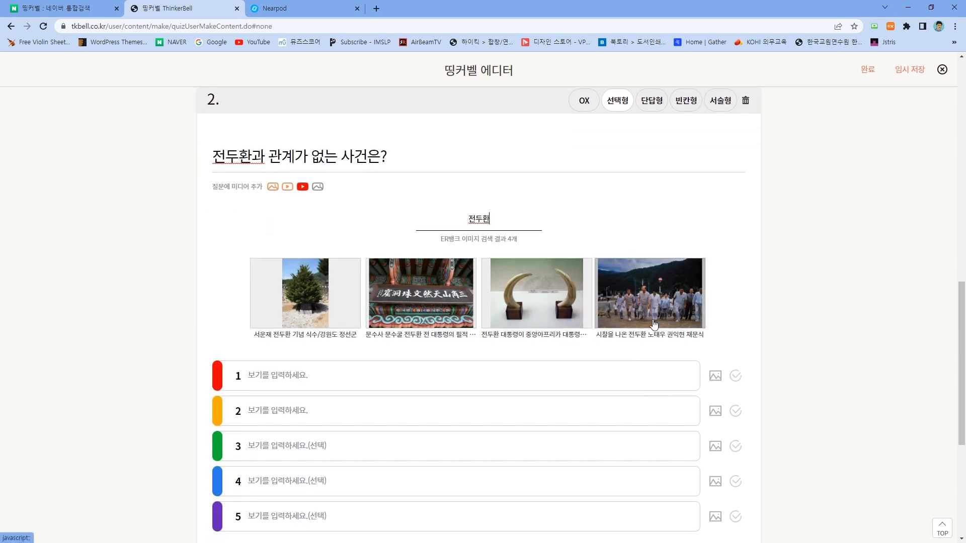
pyautogui.scroll(2, 526, 261)
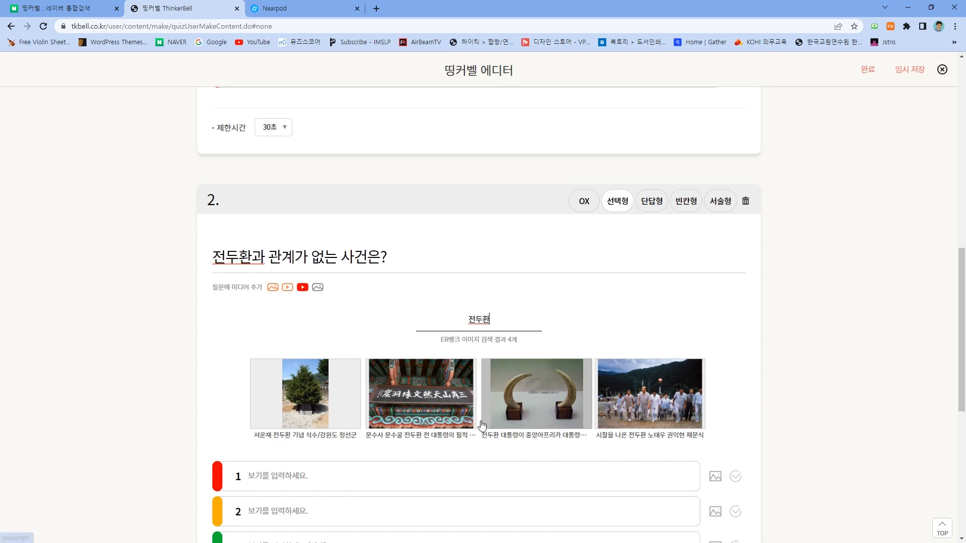
# - Switch to Nearpod and examine the image answers of question 14 in the Time to Climb activity
pyautogui.click(297, 8)
pyautogui.scroll(-1, 349, 243)
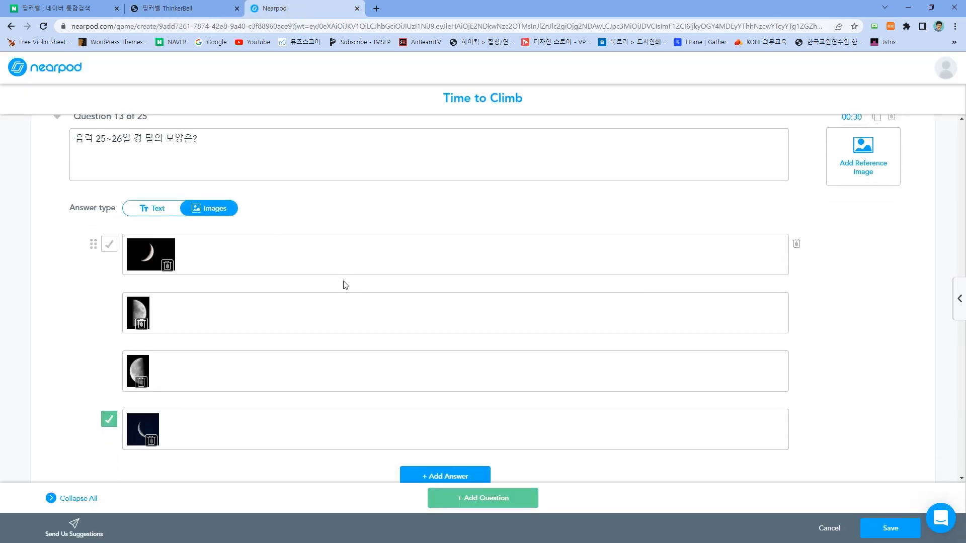
pyautogui.scroll(-8, 344, 284)
pyautogui.scroll(2, 216, 277)
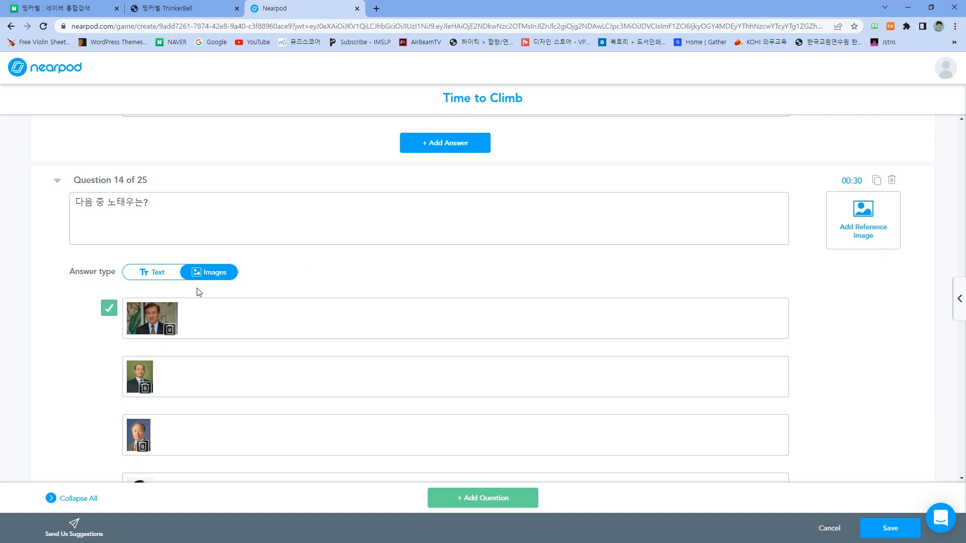
pyautogui.scroll(-5, 292, 281)
pyautogui.scroll(4, 291, 277)
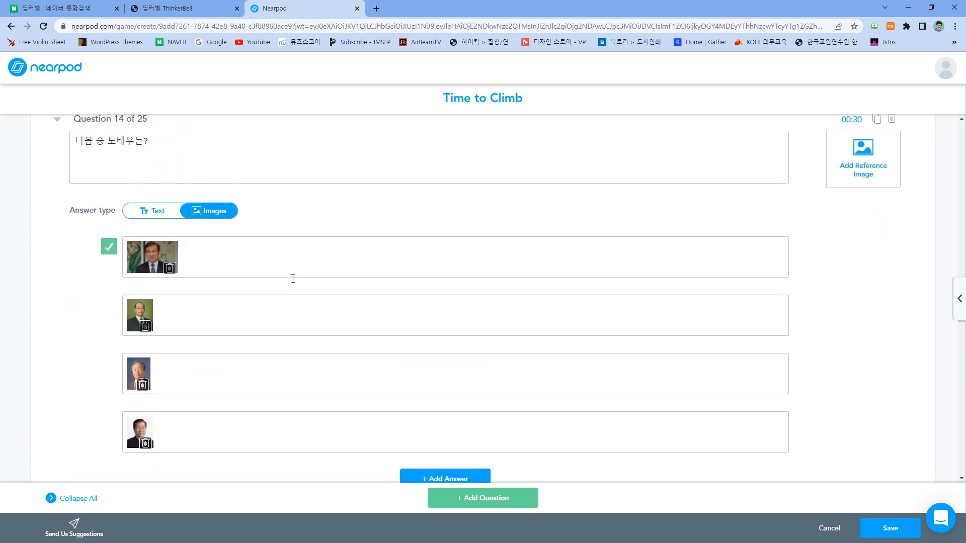
pyautogui.scroll(1, 292, 278)
pyautogui.scroll(-2, 223, 241)
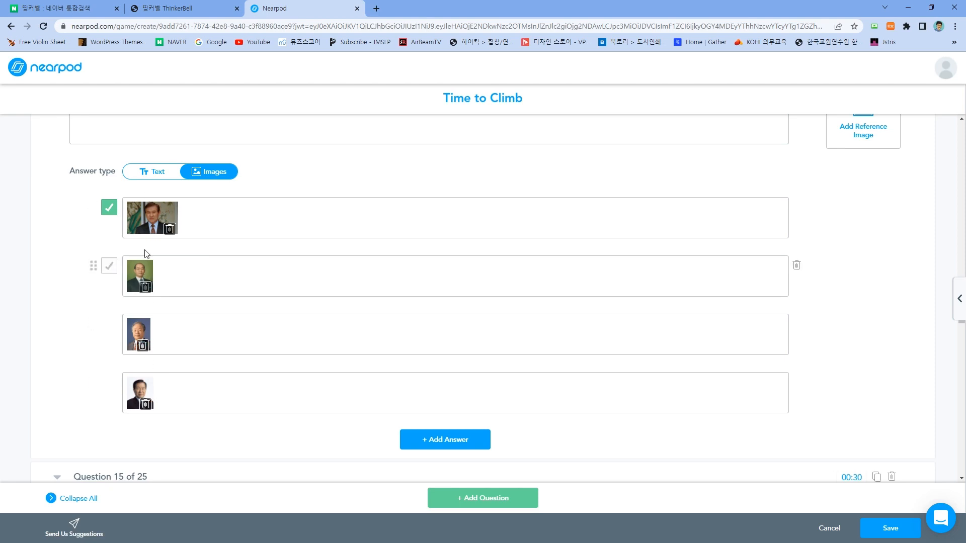
# - Return to ThinkerBell and replace the text of question 2 with "한글을 만든 사람은?"
pyautogui.click(157, 9)
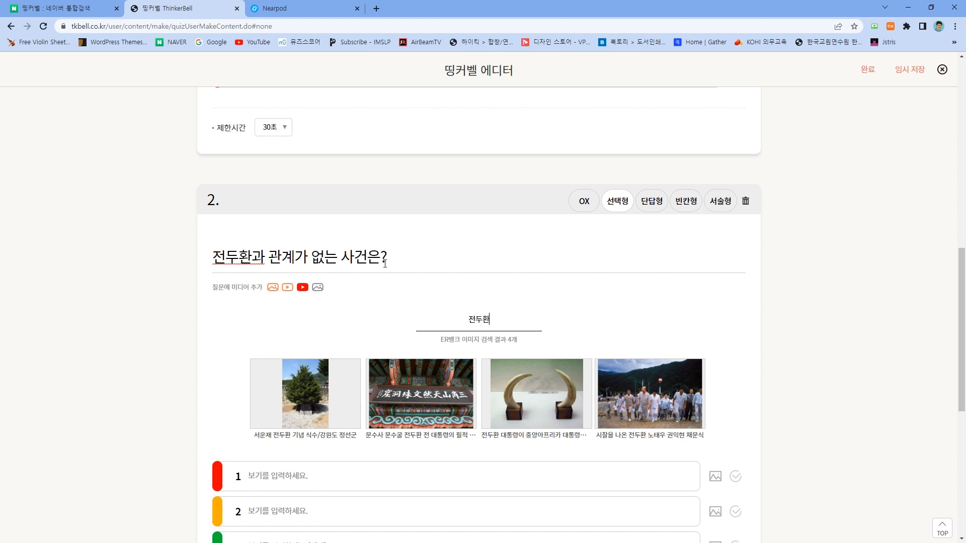
pyautogui.tripleClick(385, 263)
pyautogui.write('한')
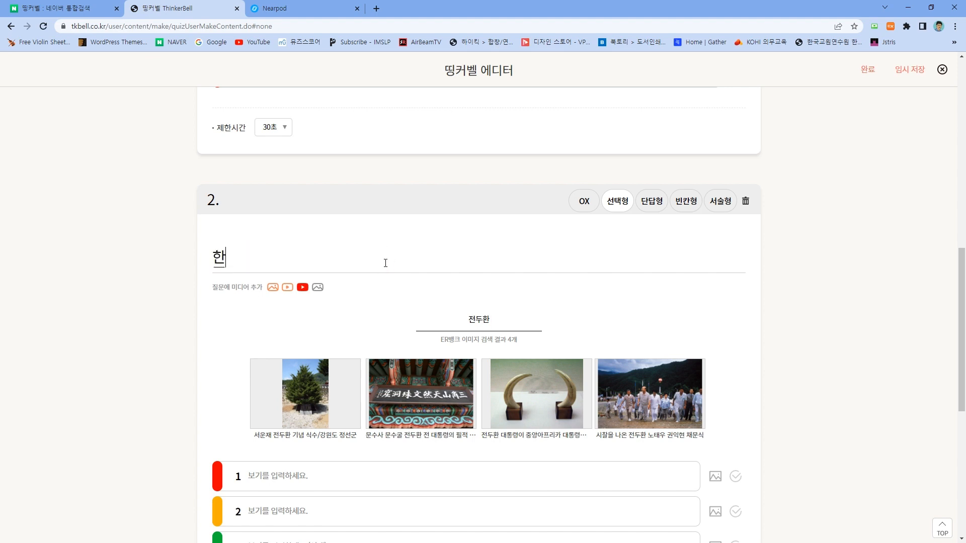
pyautogui.write('글을 ㅁ만든 사람은')
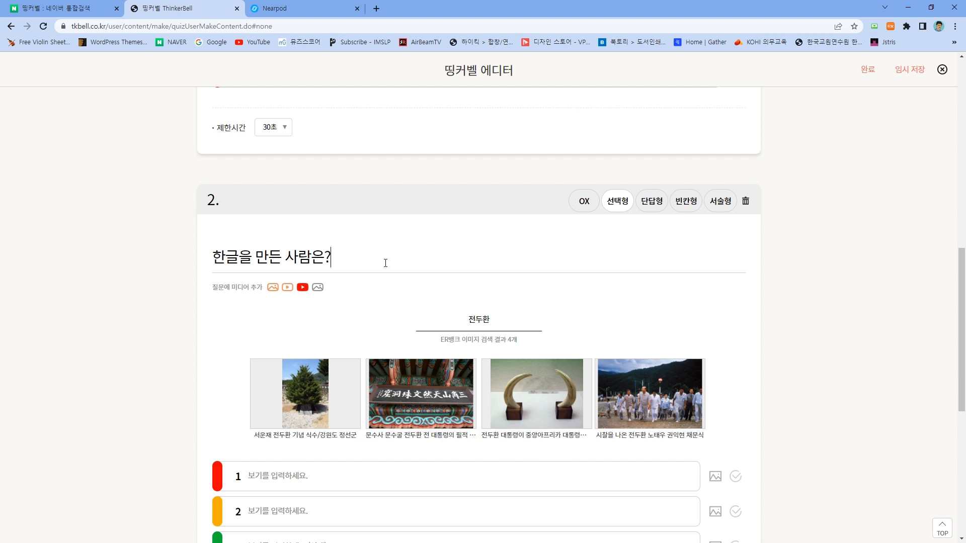
pyautogui.write('?')
# - Fill in the five answer choices of question 2 as 전두환, 김영삼, 세종대왕, 이순신 and 달세뇨
pyautogui.scroll(-3, 453, 322)
pyautogui.click(282, 326)
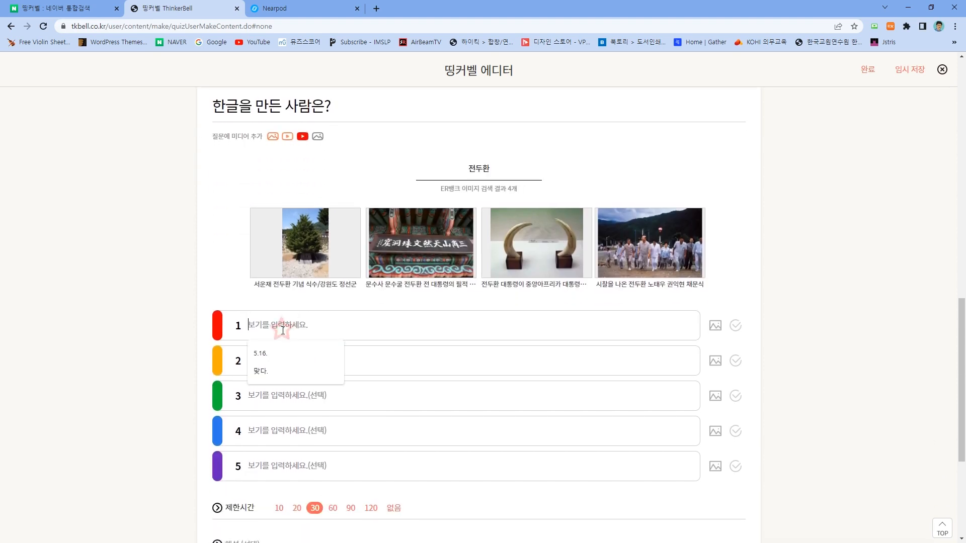
pyautogui.write('전둘')
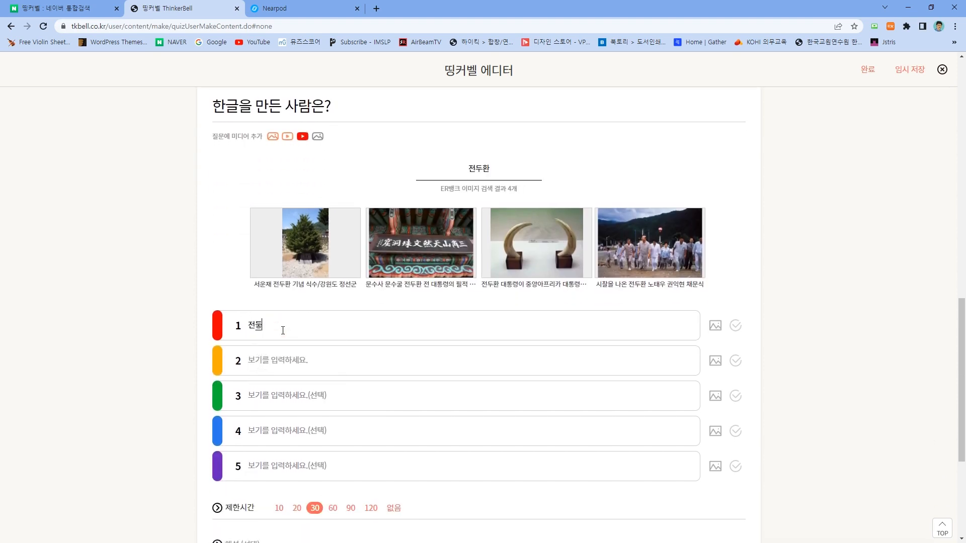
pyautogui.click(289, 361)
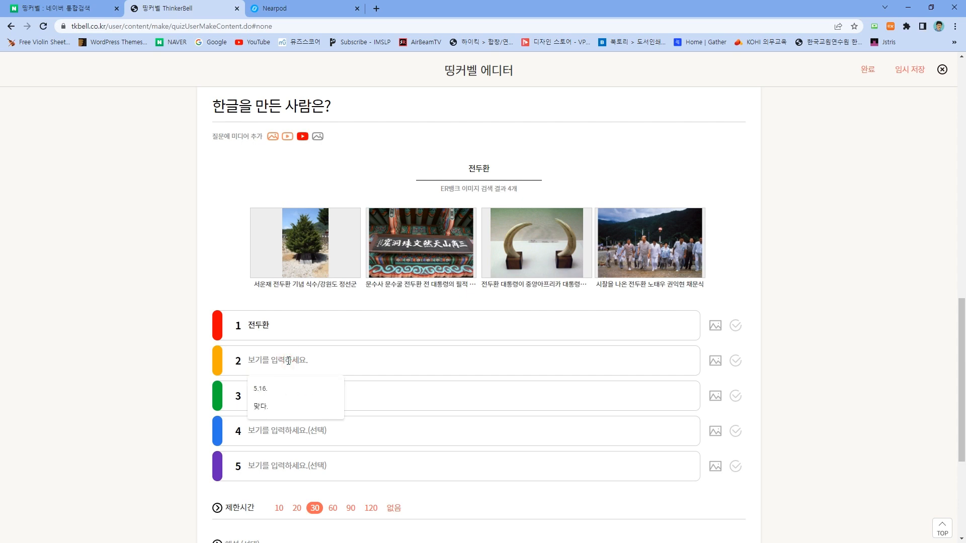
pyautogui.write('김영삼')
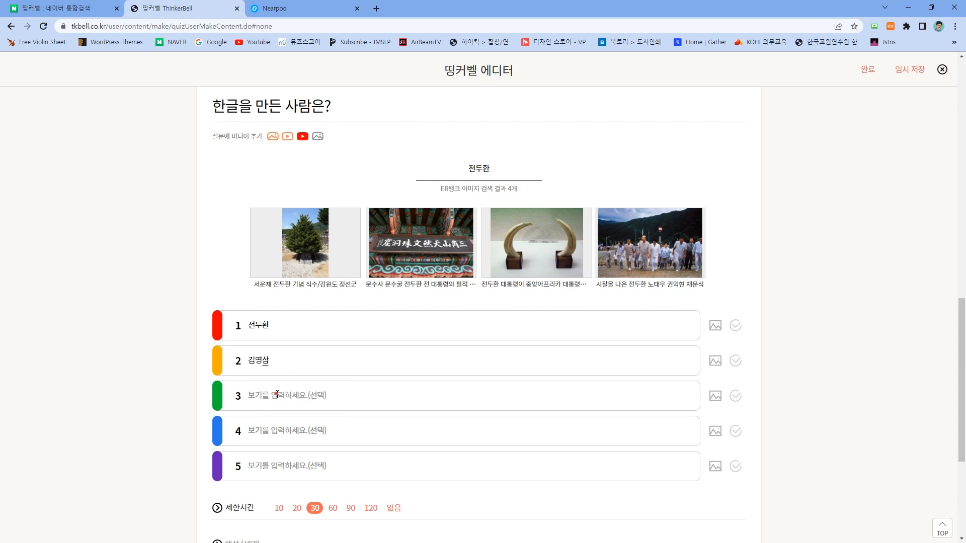
pyautogui.click(276, 395)
pyautogui.write('세종대왕')
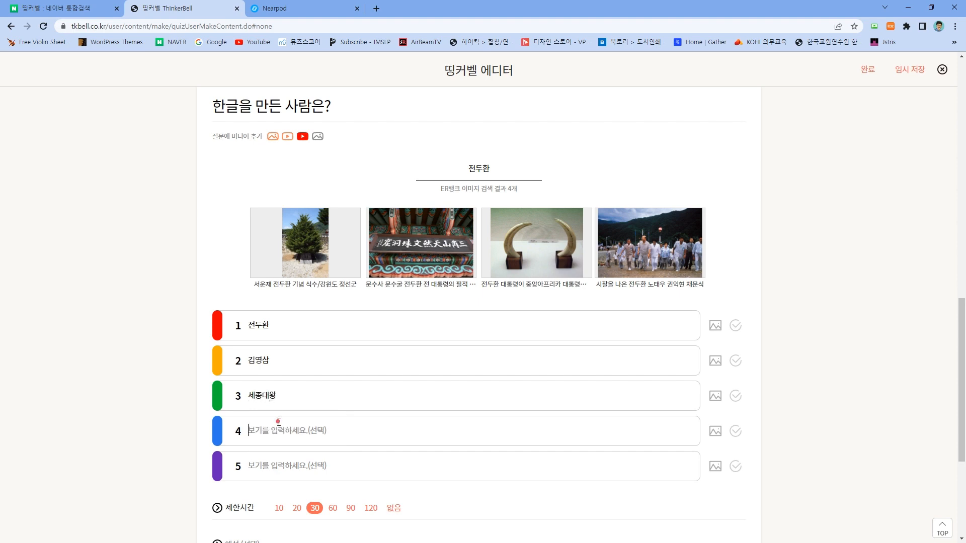
pyautogui.write('이순신')
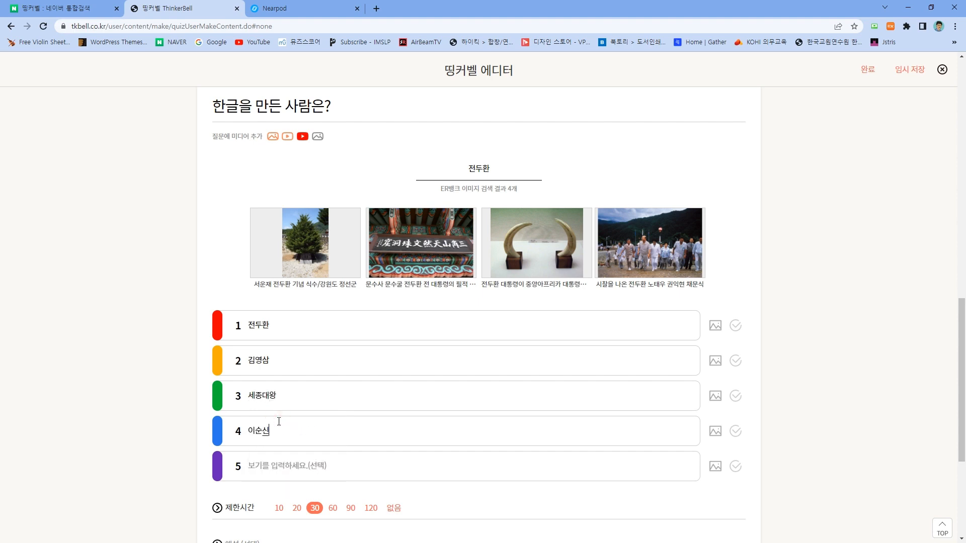
pyautogui.click(276, 472)
pyautogui.write('덜')
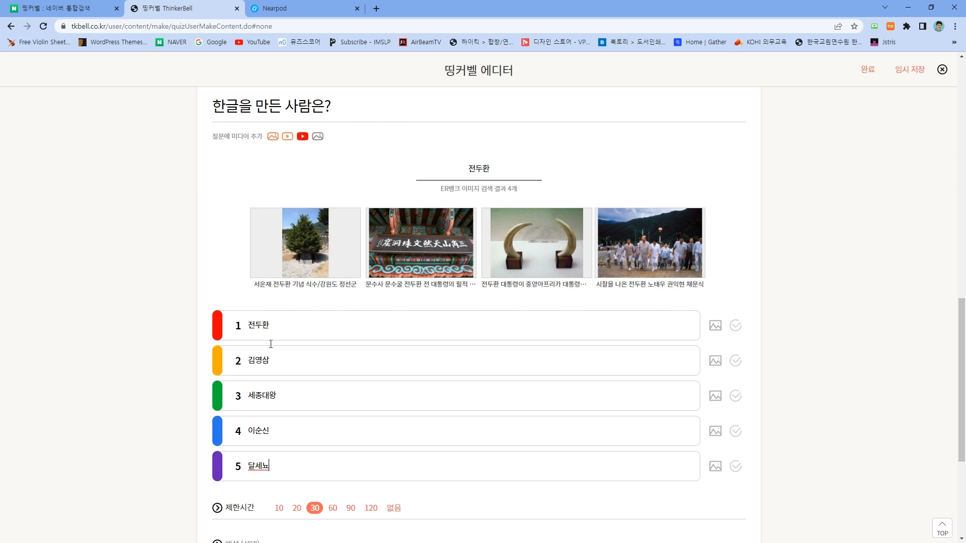
# - Compare with the image answers in Nearpod, then return to ThinkerBell and open question 2's optional explanation (해설) section
pyautogui.click(322, 9)
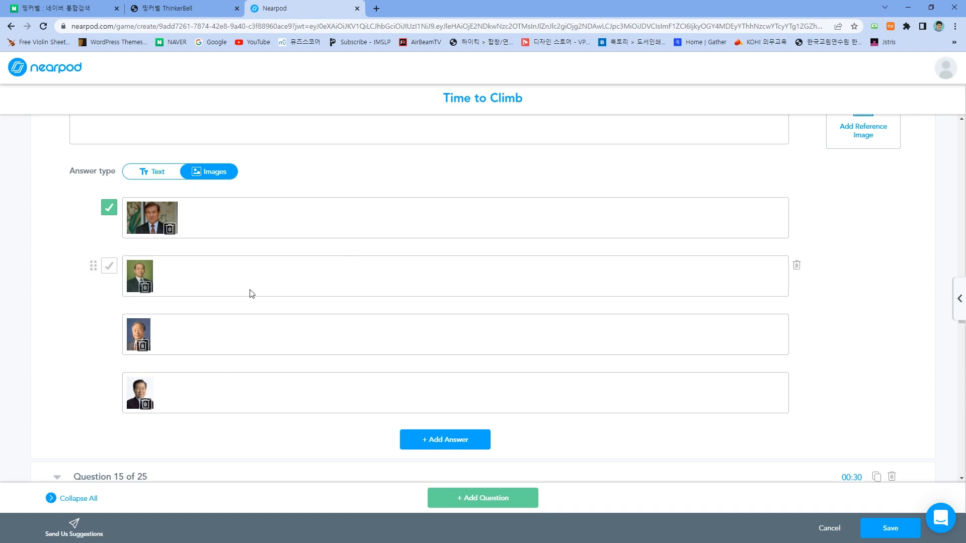
pyautogui.click(196, 6)
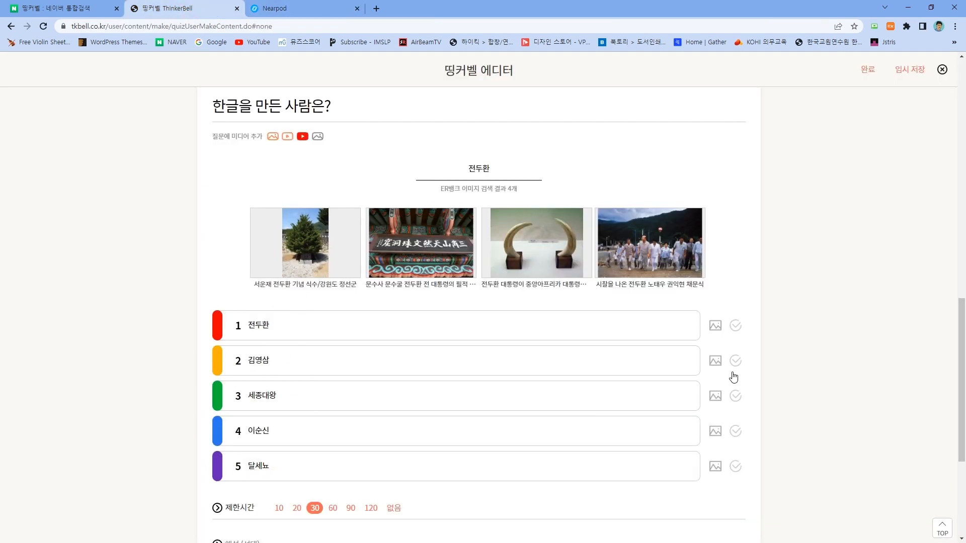
pyautogui.scroll(-4, 788, 346)
pyautogui.scroll(3, 788, 347)
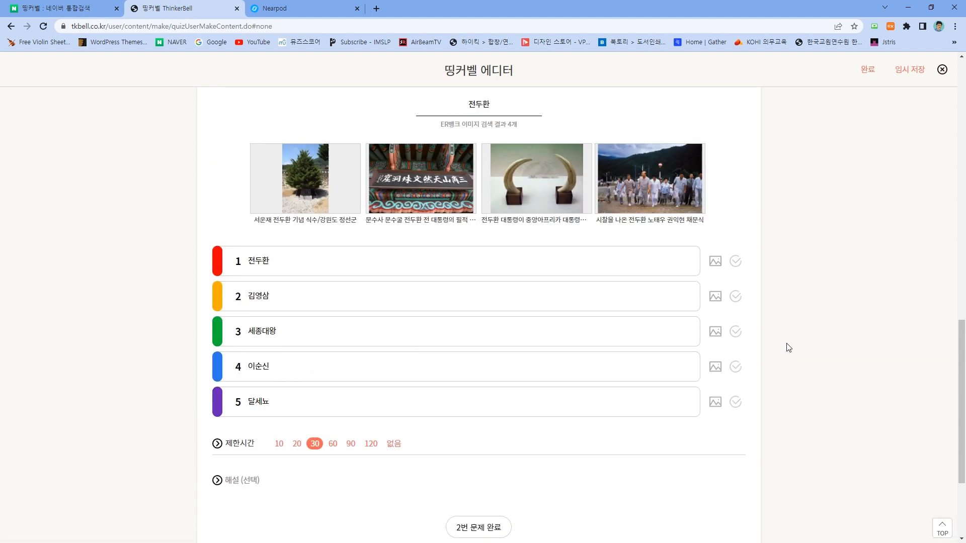
pyautogui.click(251, 498)
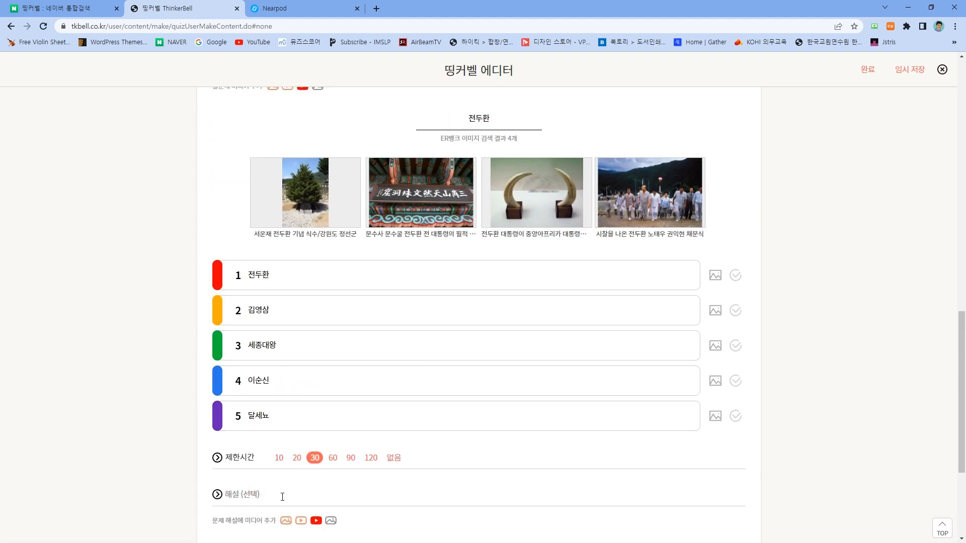
pyautogui.scroll(-3, 280, 499)
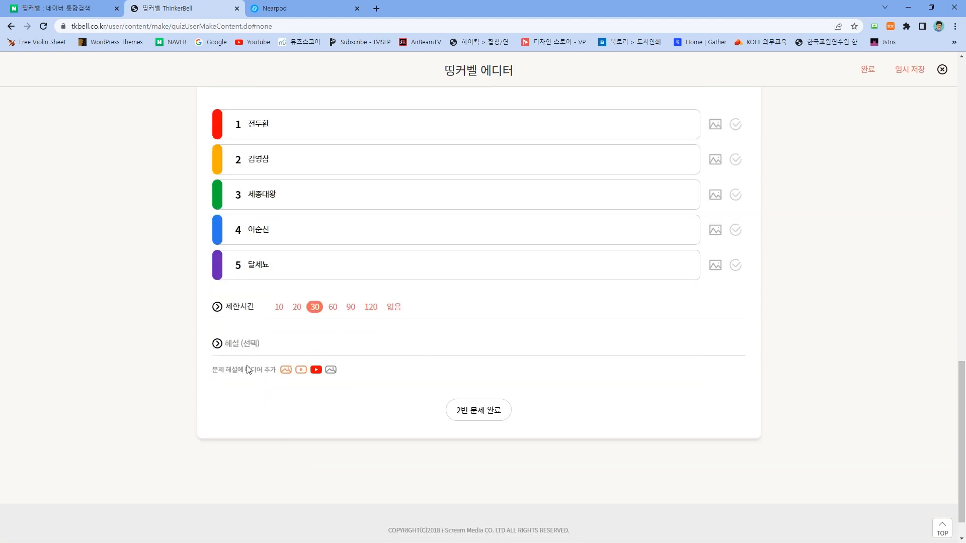
# - Mark choice 3, 세종대왕, as the correct answer and complete question 2
pyautogui.click(497, 412)
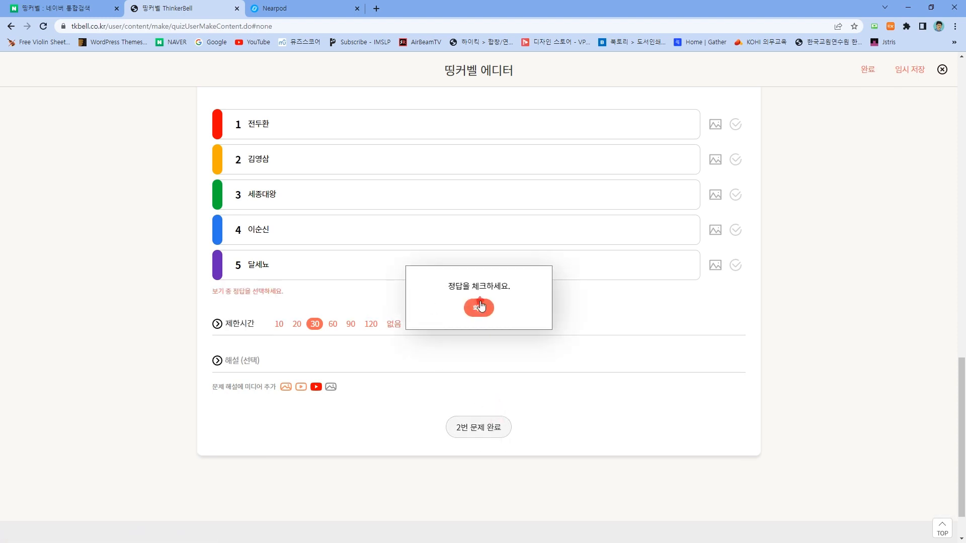
pyautogui.click(480, 307)
pyautogui.click(735, 296)
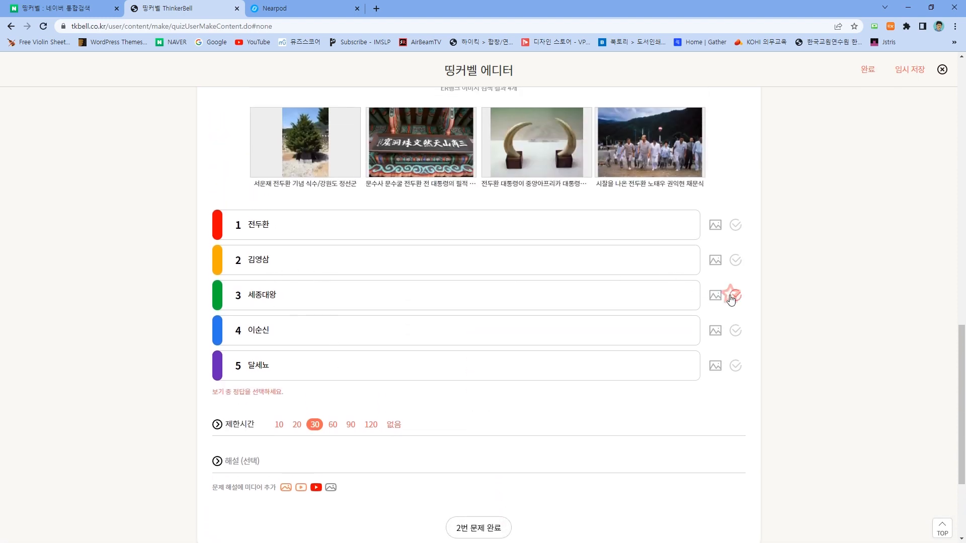
pyautogui.scroll(-3, 478, 372)
pyautogui.click(490, 377)
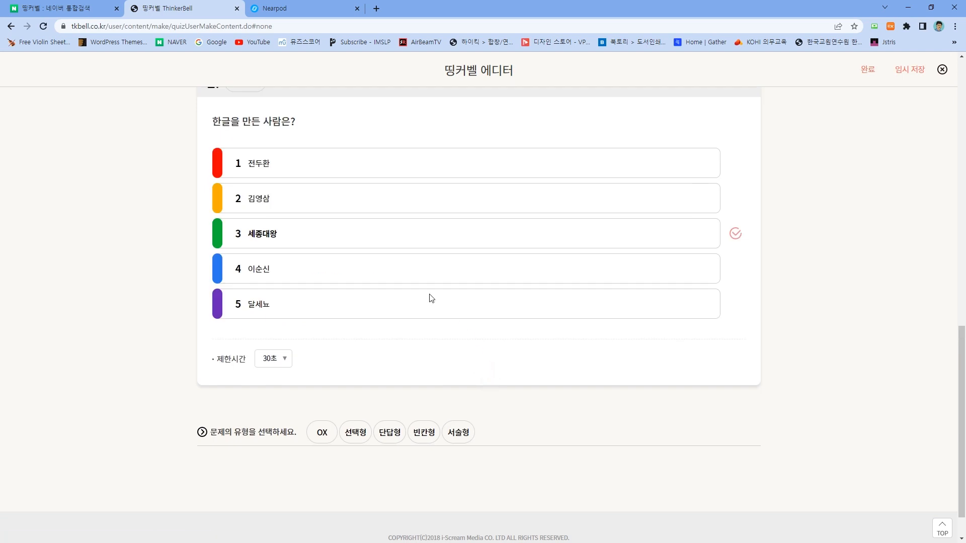
# - Add a short-answer (단답형) question 3 and compare it with Nearpod's answer types before returning to ThinkerBell
pyautogui.scroll(-1, 397, 393)
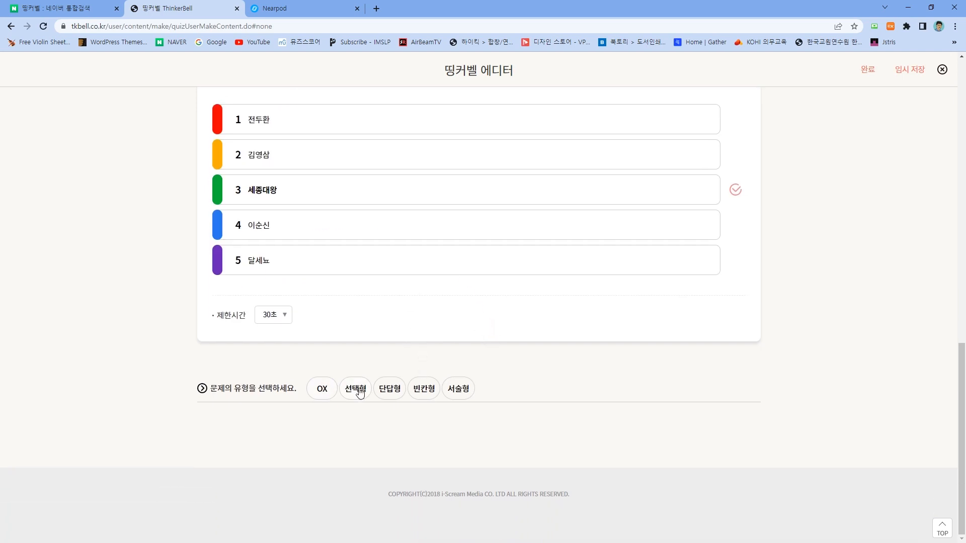
pyautogui.click(389, 390)
pyautogui.scroll(-3, 369, 255)
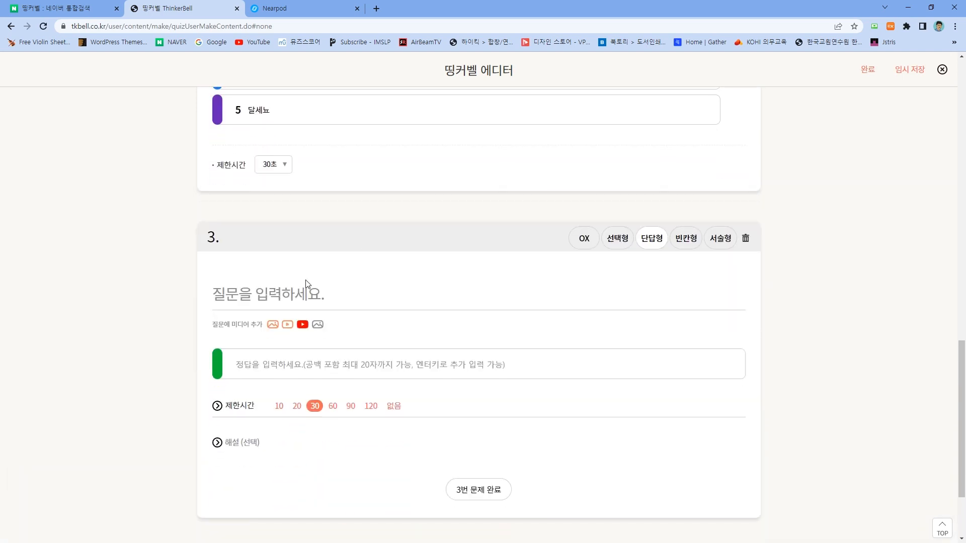
pyautogui.click(279, 8)
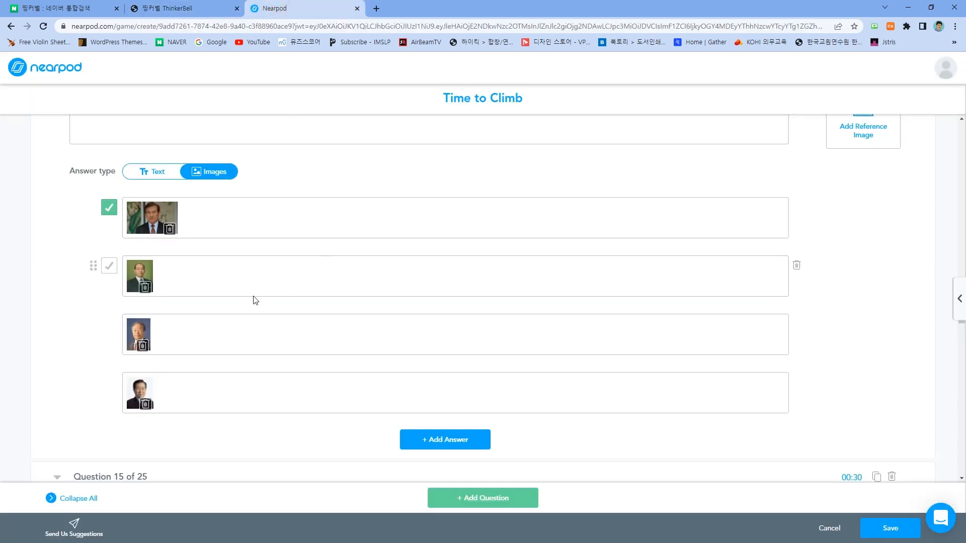
pyautogui.click(191, 9)
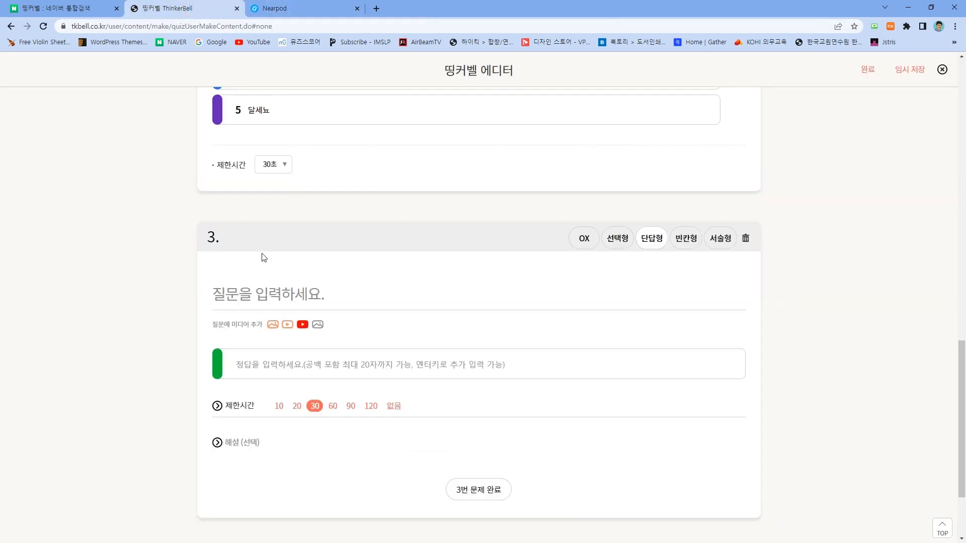
# - Enter 대한민국의 수도는 어디인가요? as the question text of question 3
pyautogui.click(262, 296)
pyautogui.write('대한미구')
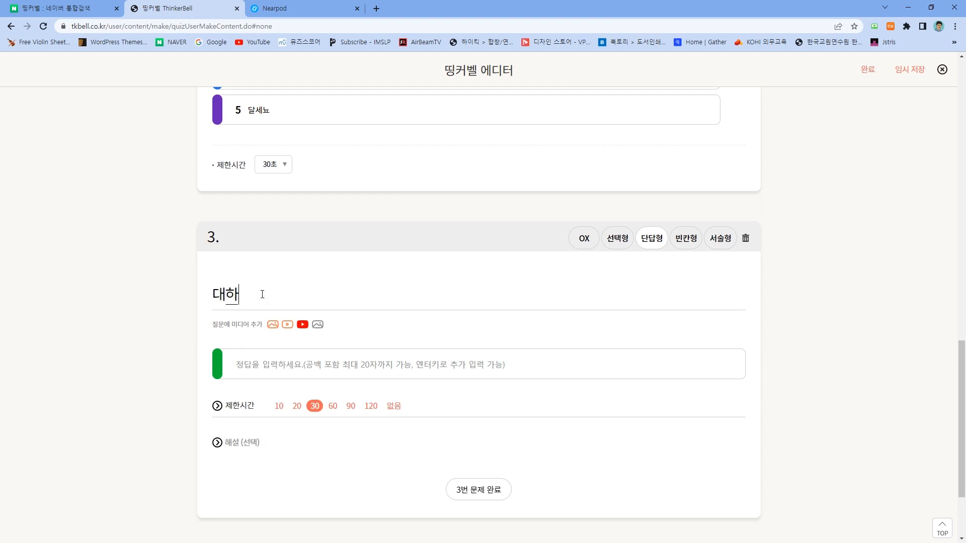
pyautogui.write('민국의 수도느는 어디인가요?')
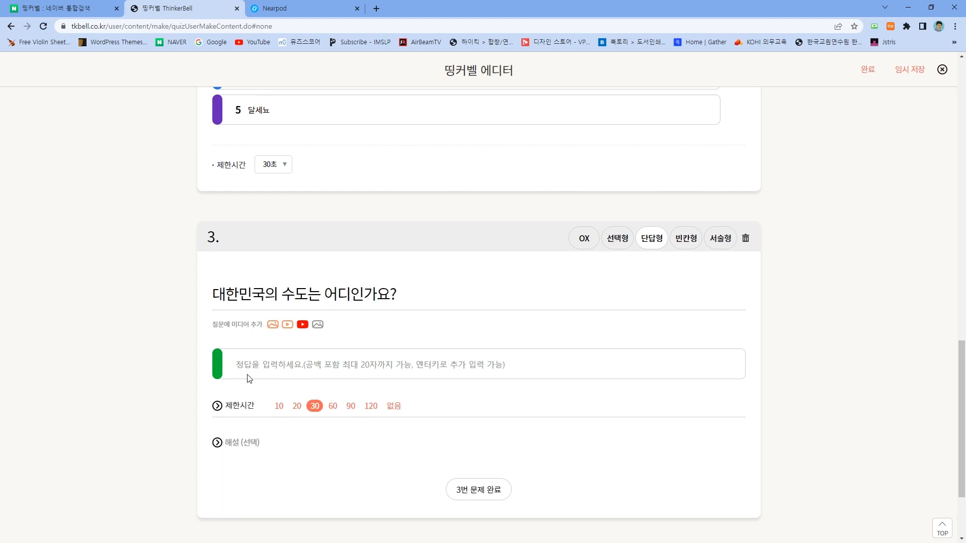
pyautogui.click(282, 369)
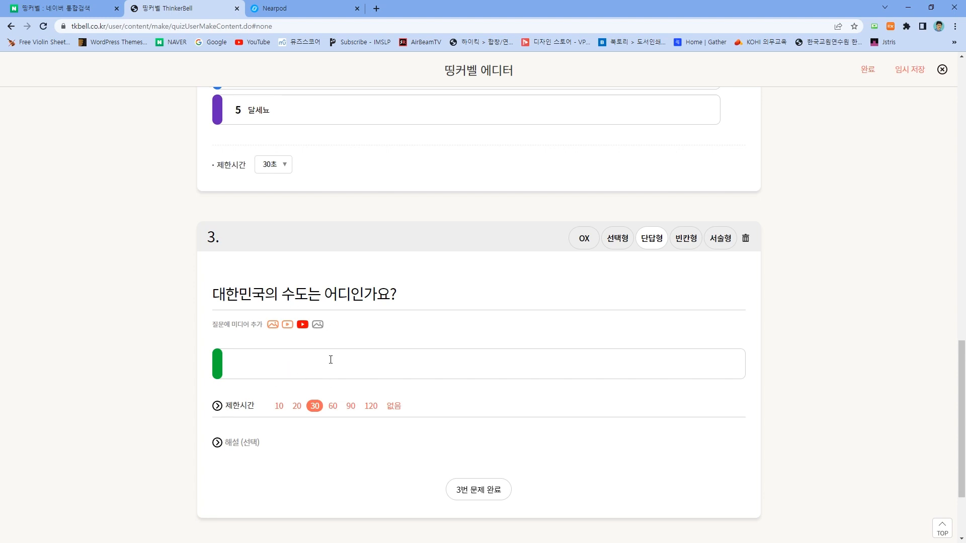
pyautogui.write('ㅅㅇ')
pyautogui.click(435, 312)
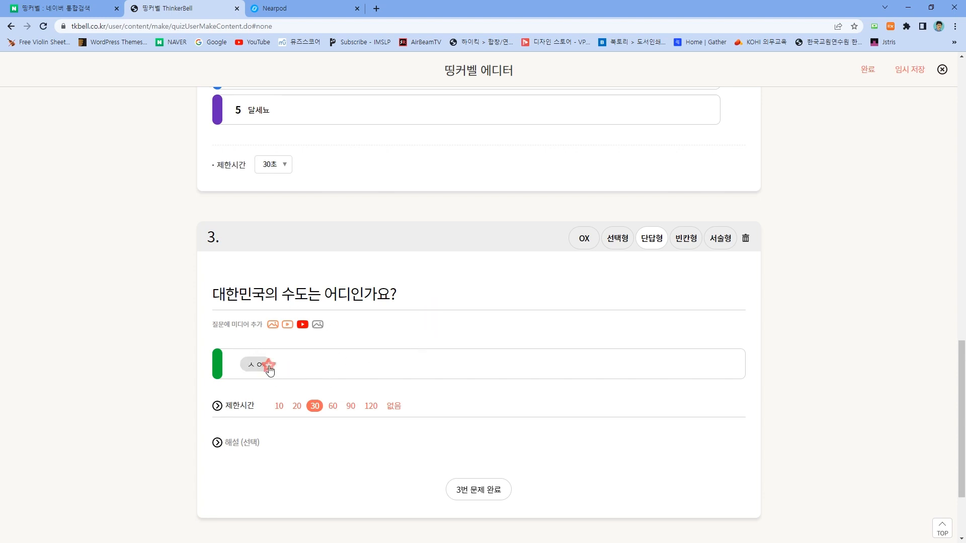
pyautogui.click(270, 366)
# - Add 서울, 한양 and seoul as accepted answers to question 3 and complete the question
pyautogui.click(373, 366)
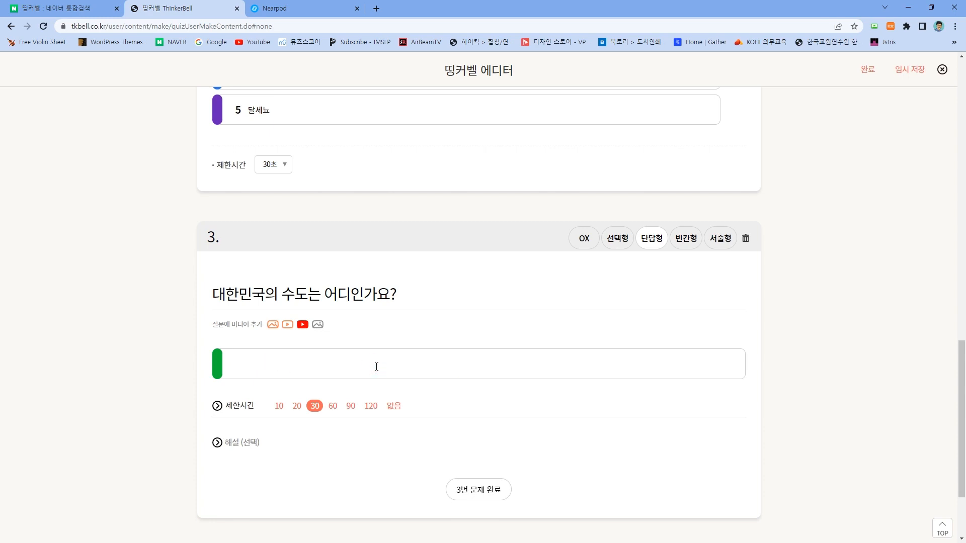
pyautogui.write('ㅅㅓㅇㅜㄹ')
pyautogui.click(326, 484)
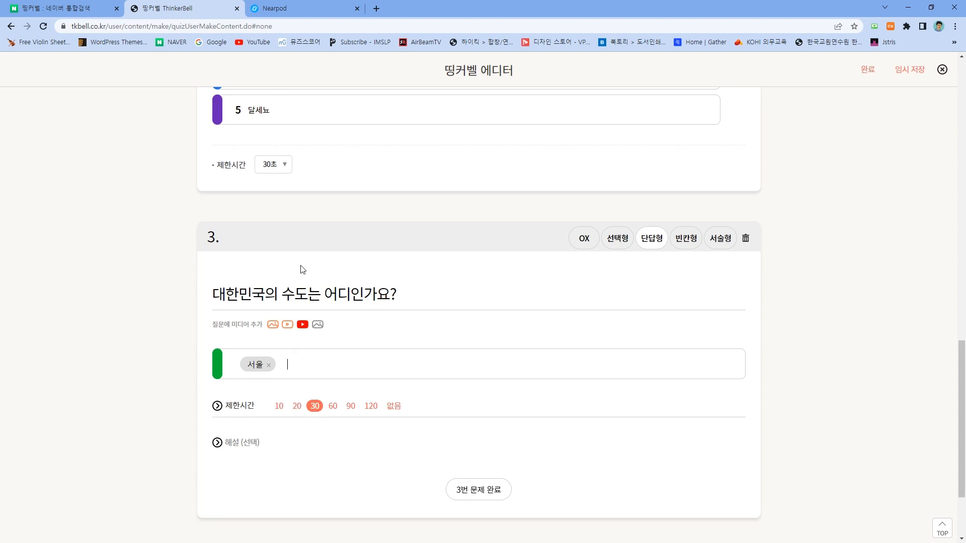
pyautogui.write('한양')
pyautogui.scroll(1, 327, 404)
pyautogui.click(329, 485)
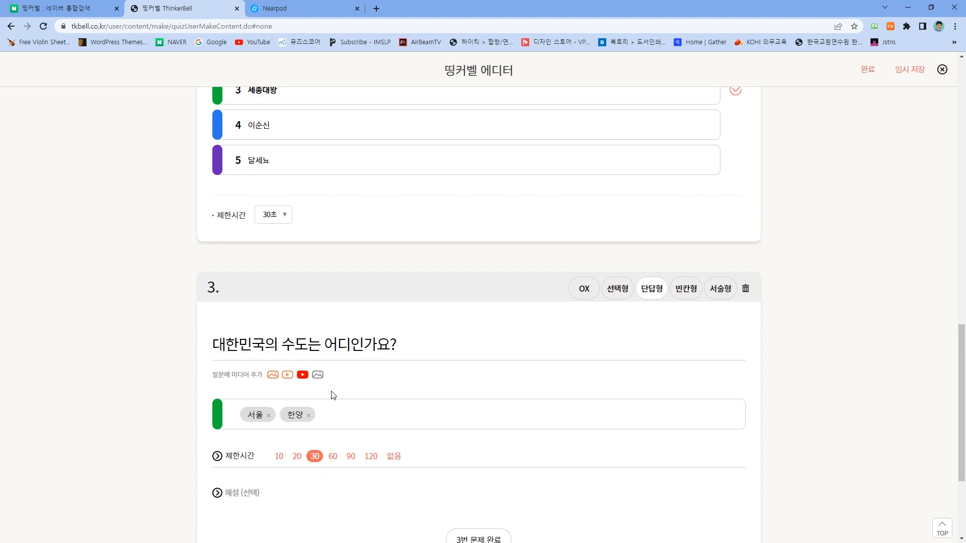
pyautogui.scroll(-3, 330, 395)
pyautogui.click(322, 265)
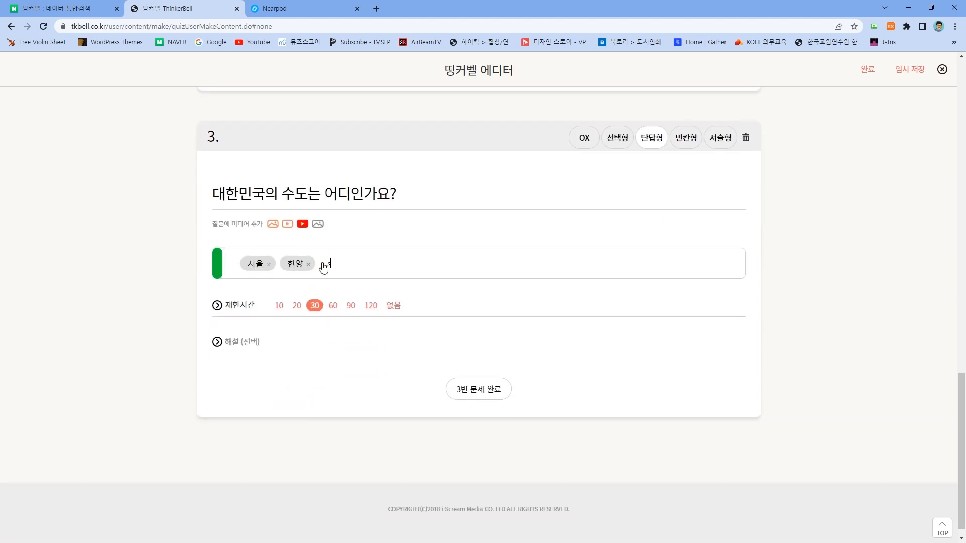
pyautogui.click(338, 350)
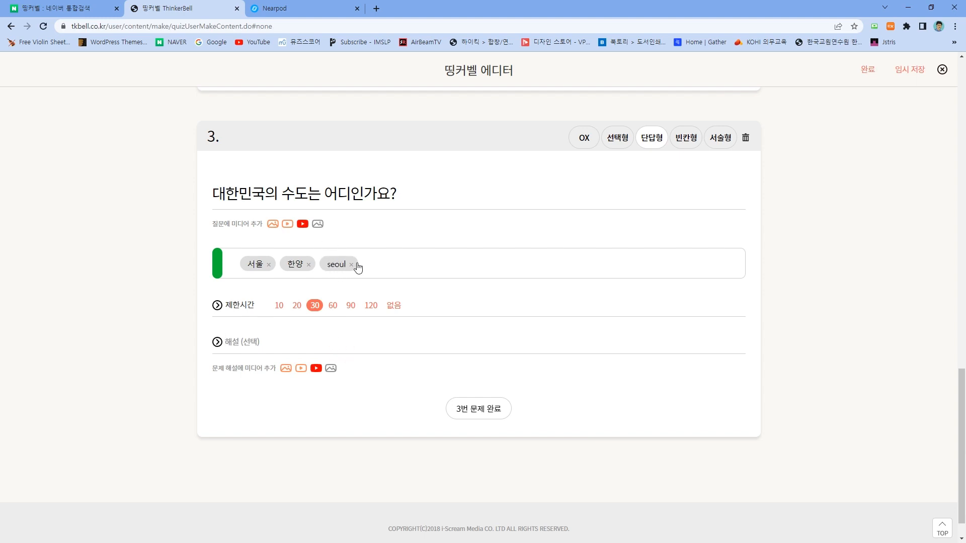
pyautogui.click(501, 410)
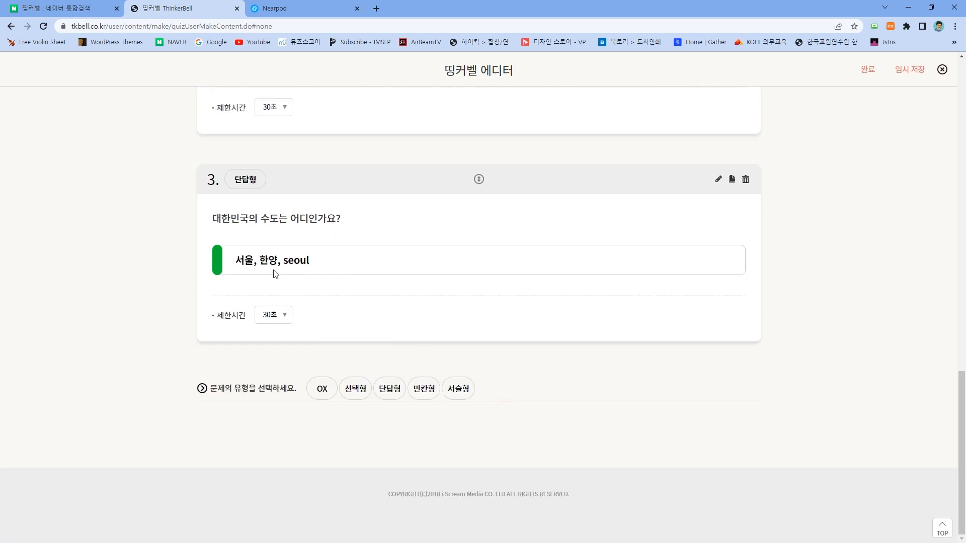
# - Add a fill-in-the-blank (빈칸형) question 4 and start its question text with 검정 고무신의
pyautogui.click(429, 392)
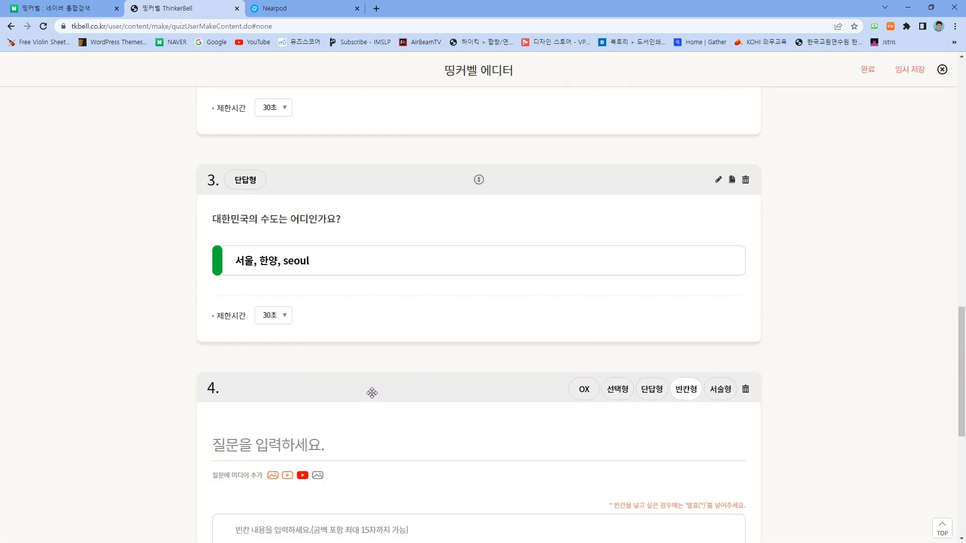
pyautogui.scroll(-3, 367, 397)
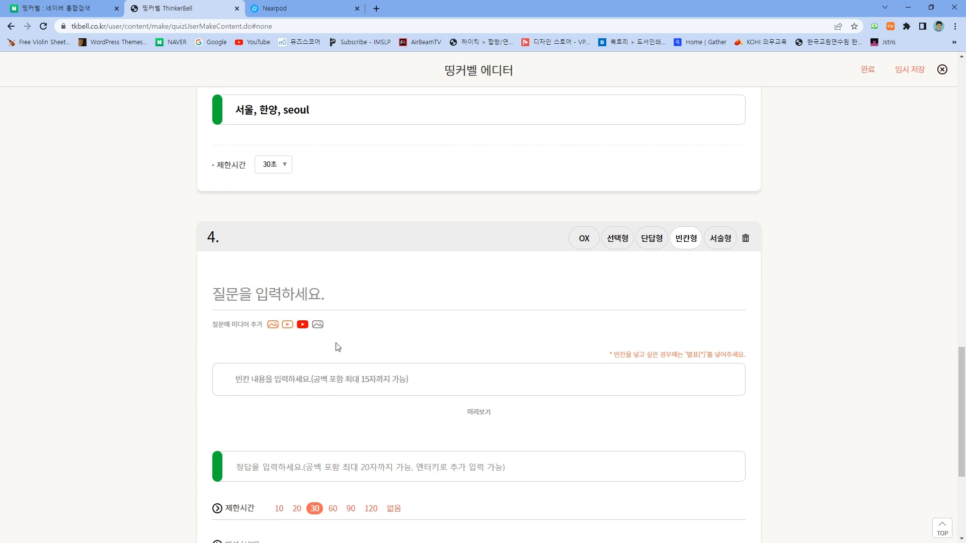
pyautogui.click(301, 287)
pyautogui.write('d')
pyautogui.press('BackSpace')
pyautogui.write('검정 고무신의')
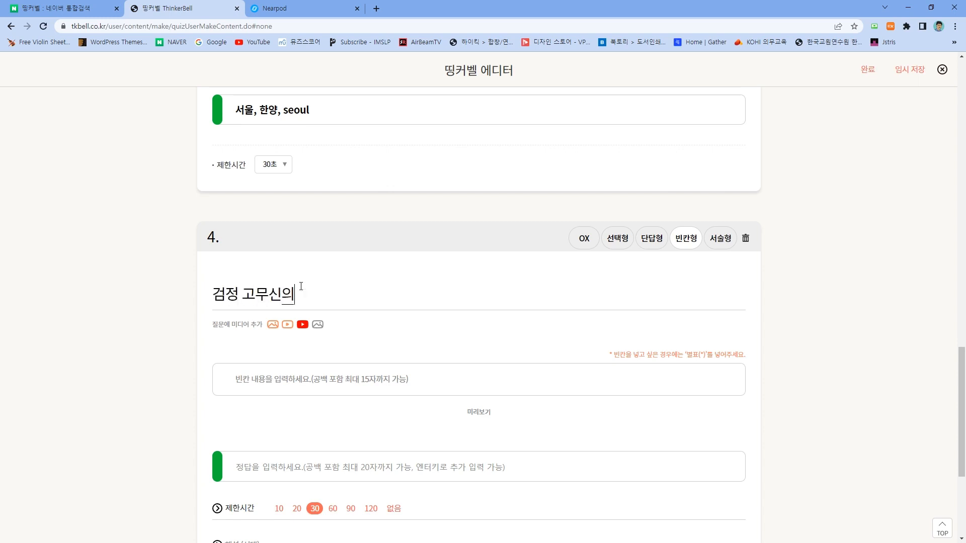
# - Finish question 4's text so that it reads 검정 고무신의 주인공은 누구일까요?
pyautogui.write(' 주인고ㅇ은 **이대')
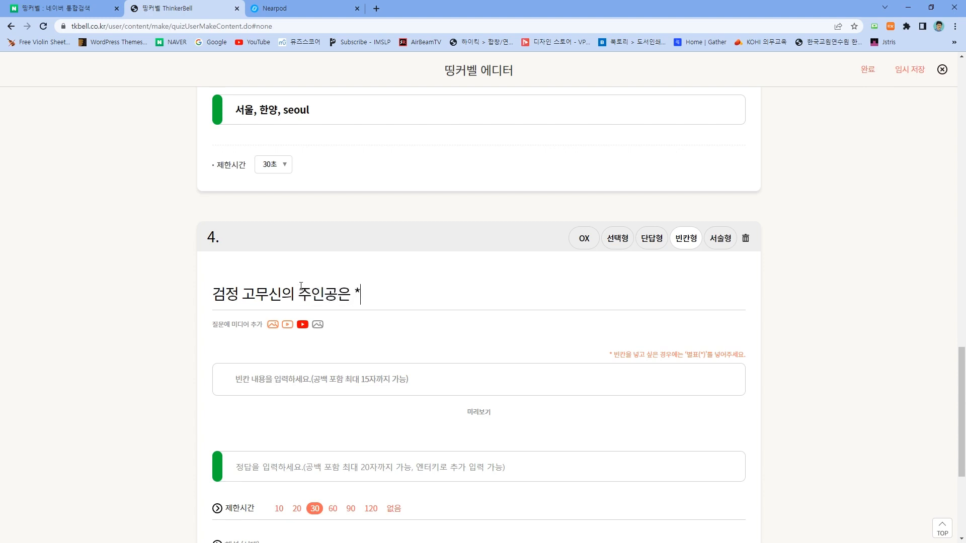
pyautogui.press('BackSpace')
pyautogui.write('다.')
pyautogui.click(397, 379)
pyautogui.click(415, 300)
pyautogui.press('BackSpace')
pyautogui.press('BackSpace')
pyautogui.press('BackSpace')
pyautogui.press('BackSpace')
pyautogui.write('누구일까요?')
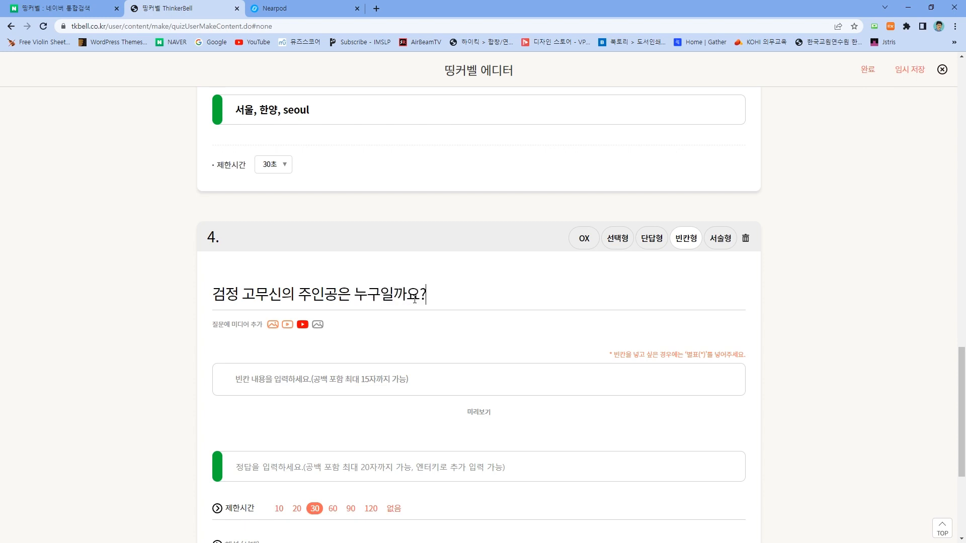
# - Enter 검정고무신의 주인공 - ** as the blank content of question 4
pyautogui.click(328, 380)
pyautogui.write('검')
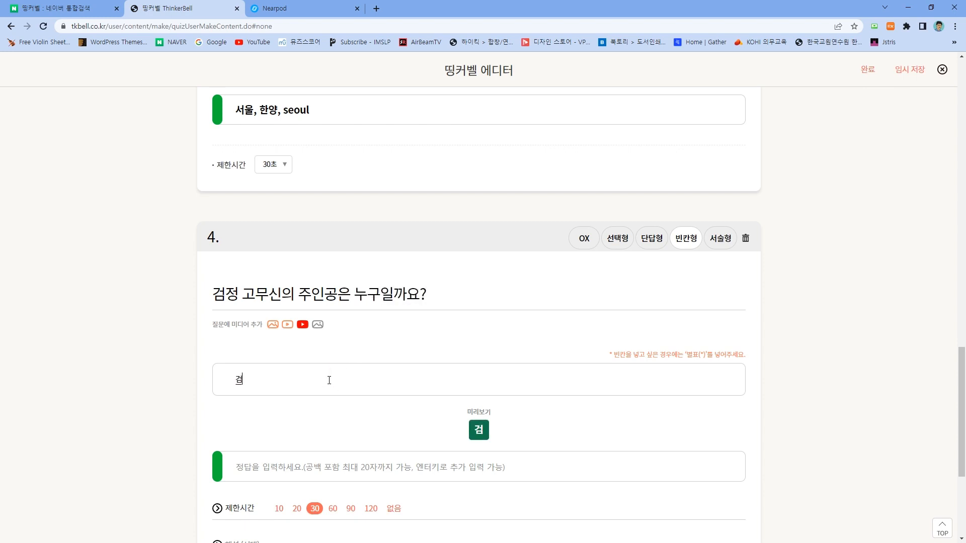
pyautogui.write('정고무신의 주인')
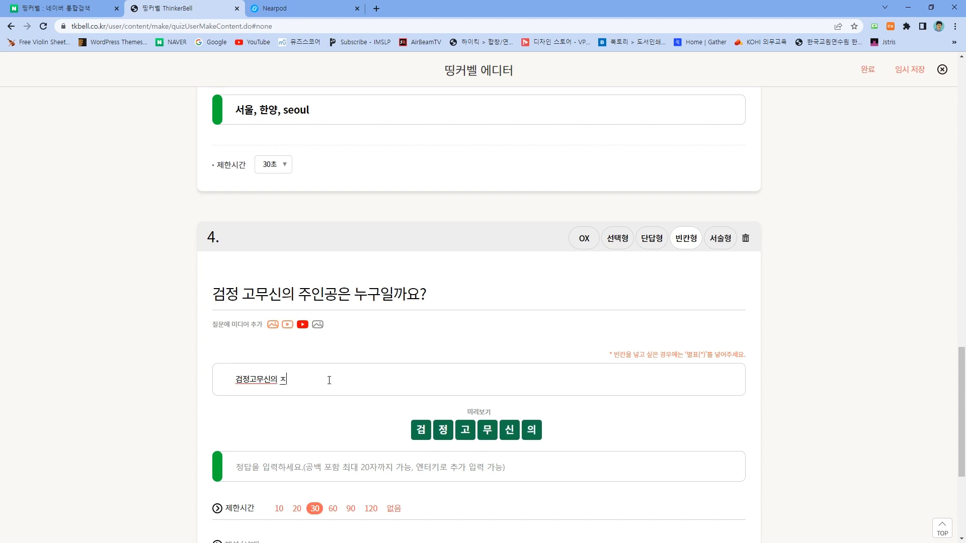
pyautogui.write('공 -')
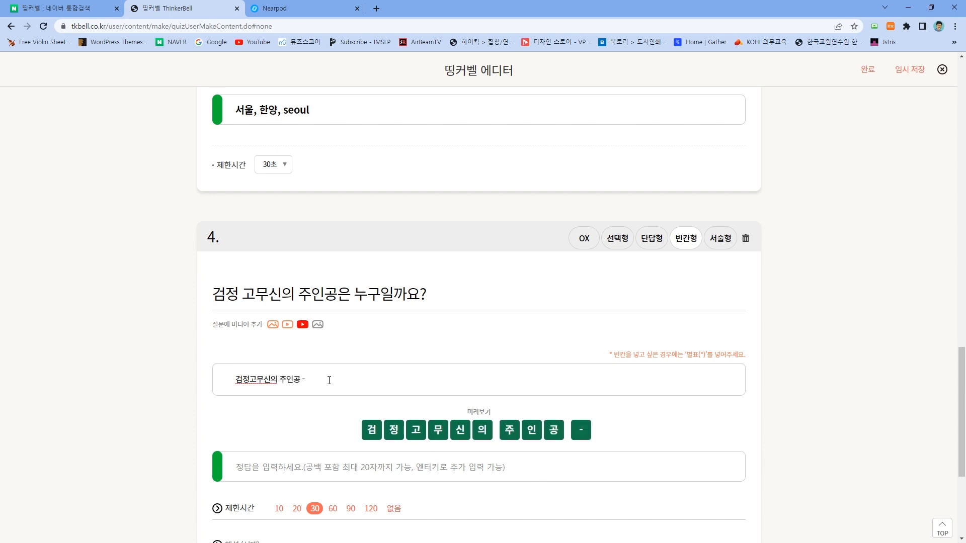
pyautogui.write(' **')
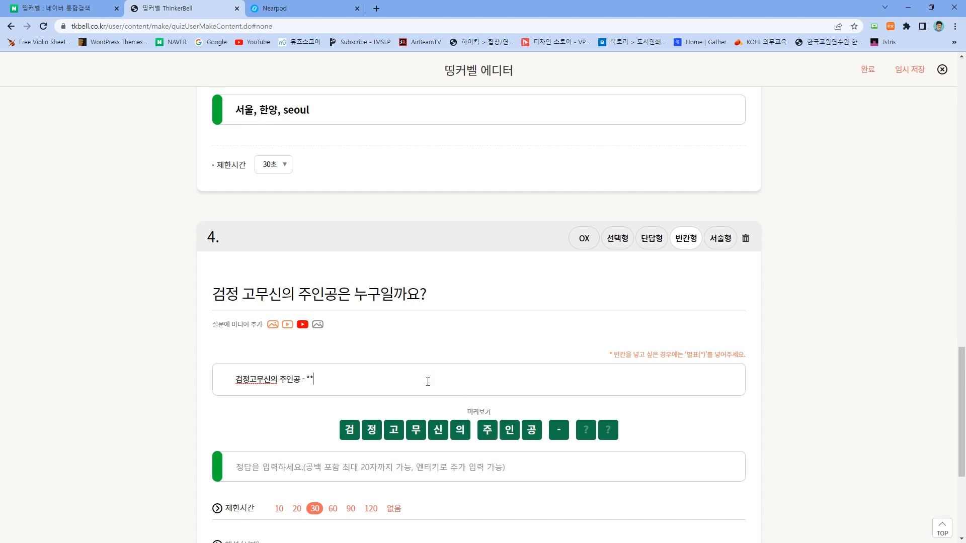
# - Replace the two asterisks in question 4's blank content with the initial consonants ㄱㅊ
pyautogui.press('BackSpace')
pyautogui.press('BackSpace')
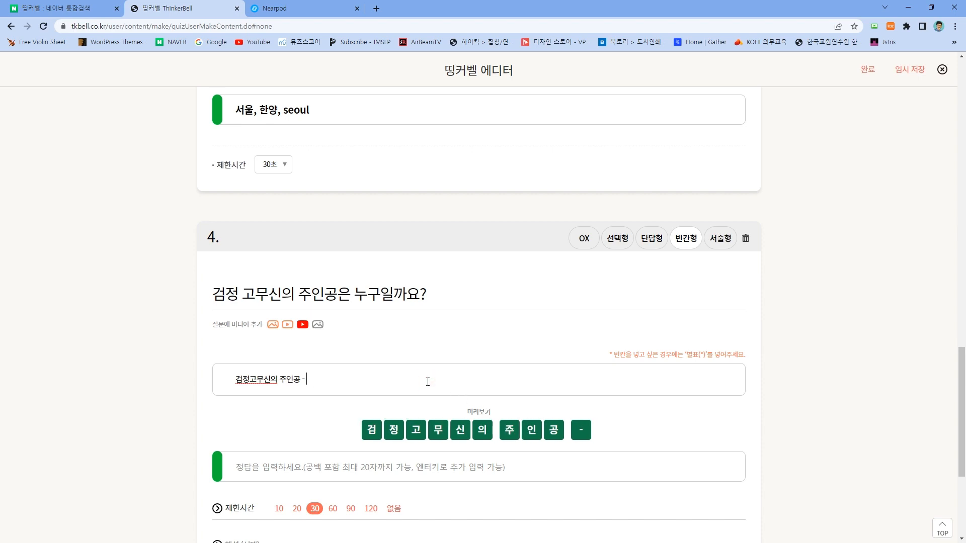
pyautogui.write('**')
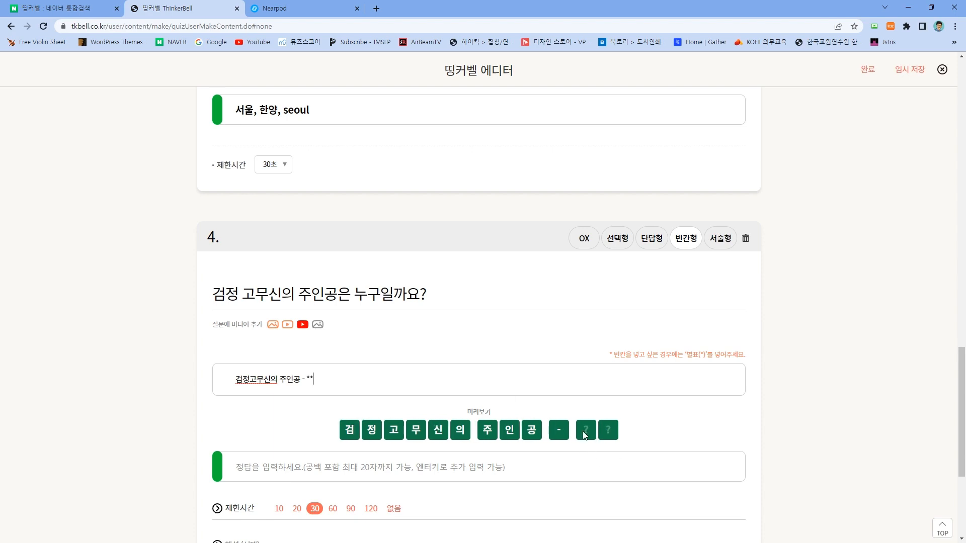
pyautogui.press('BackSpace')
pyautogui.press('BackSpace')
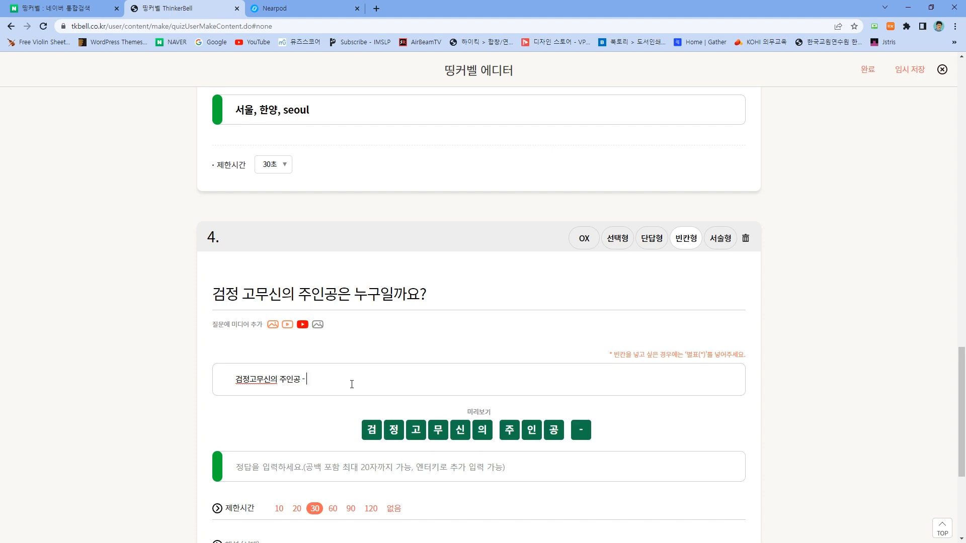
pyautogui.write('ㄱㅊ')
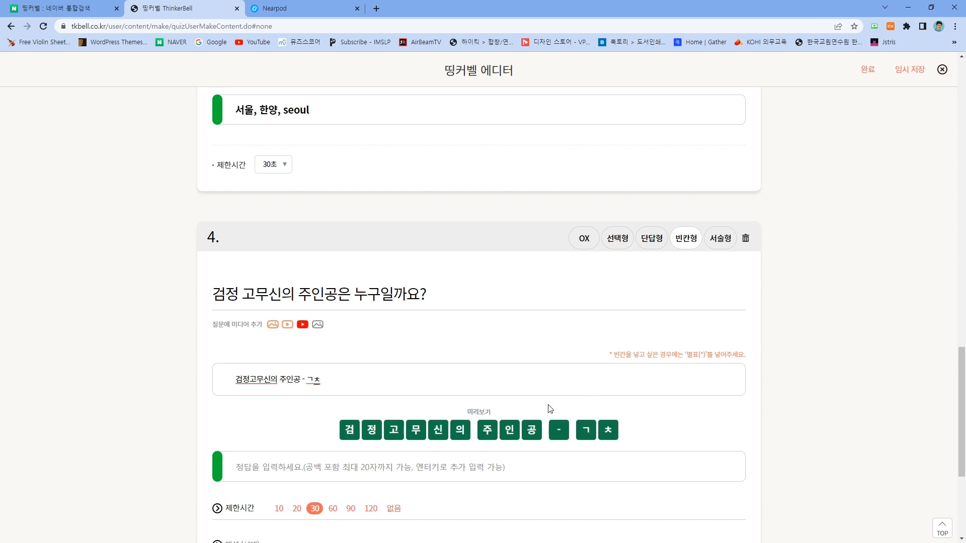
# - Add 기철 as the correct answer to question 4 and complete the question
pyautogui.scroll(-2, 550, 409)
pyautogui.click(319, 358)
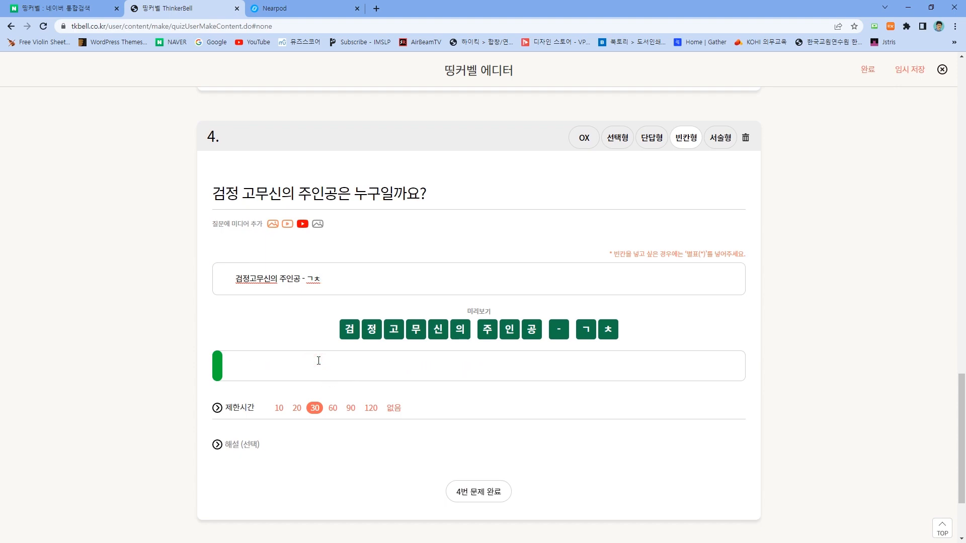
pyautogui.write('기철')
pyautogui.click(265, 454)
pyautogui.scroll(2, 402, 308)
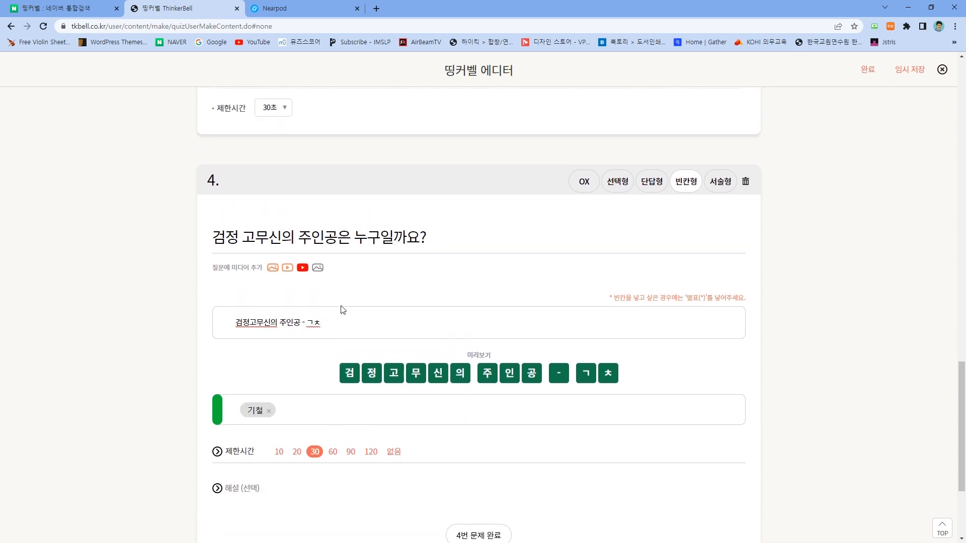
pyautogui.scroll(-3, 384, 451)
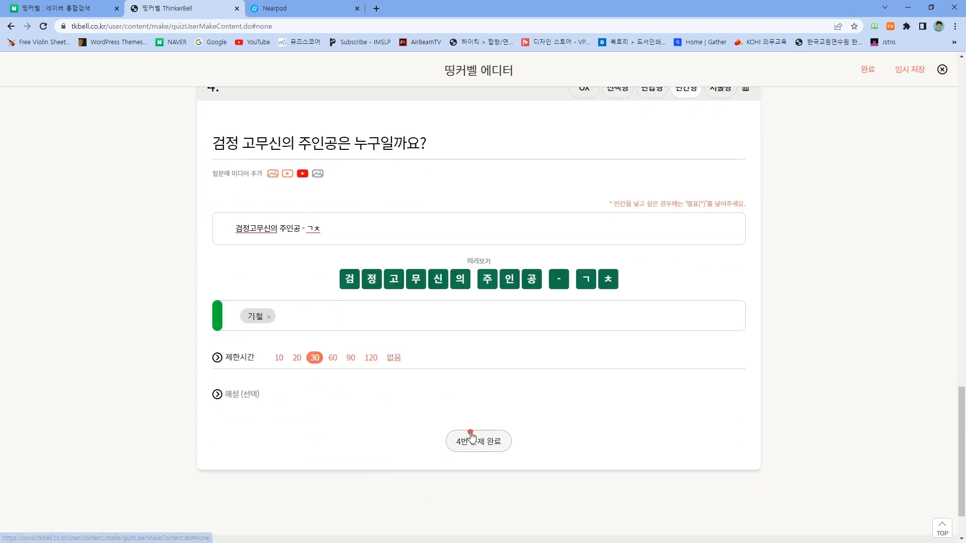
pyautogui.click(473, 441)
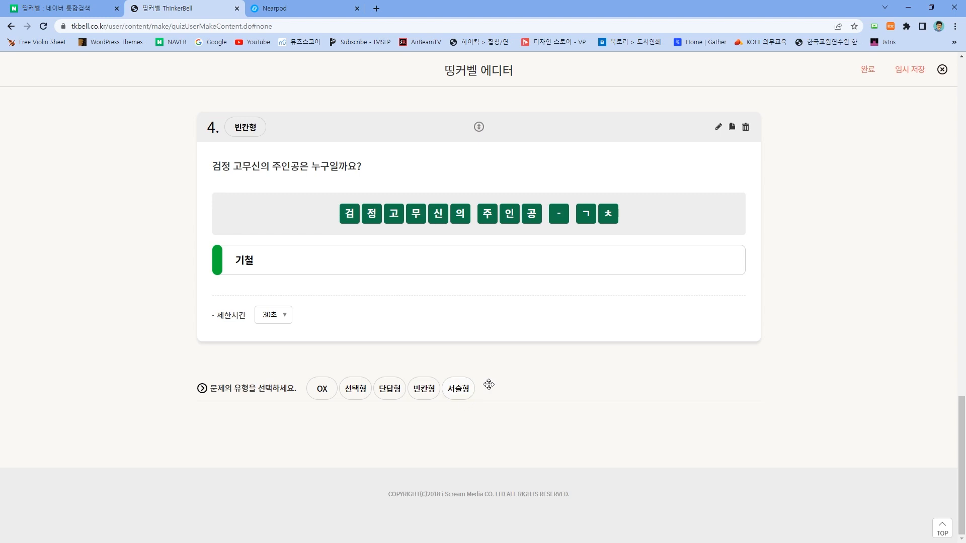
# - Add a descriptive (서술형) question 5 with the question text 존경하는 인물은 누구인가요?
pyautogui.scroll(2, 489, 384)
pyautogui.scroll(-1, 488, 446)
pyautogui.click(459, 443)
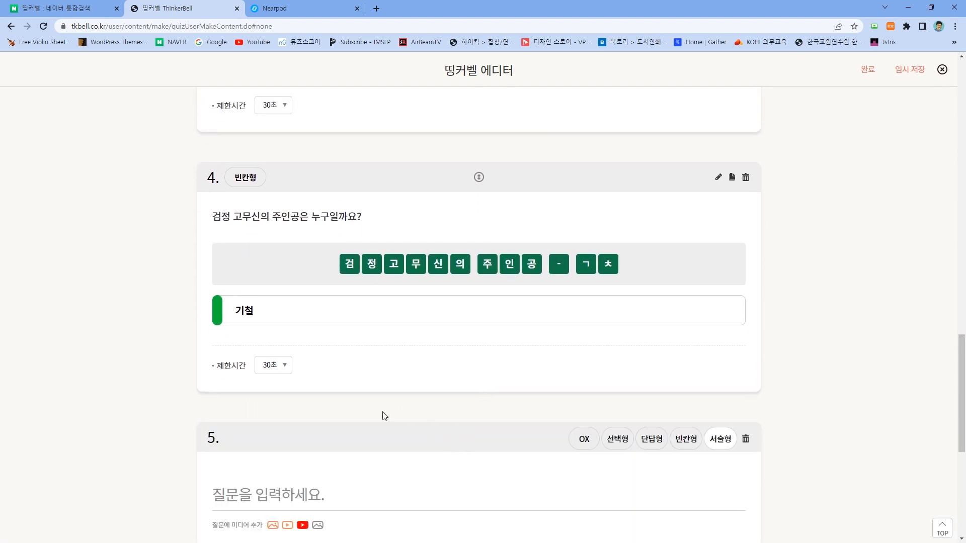
pyautogui.scroll(-2, 281, 428)
pyautogui.click(274, 387)
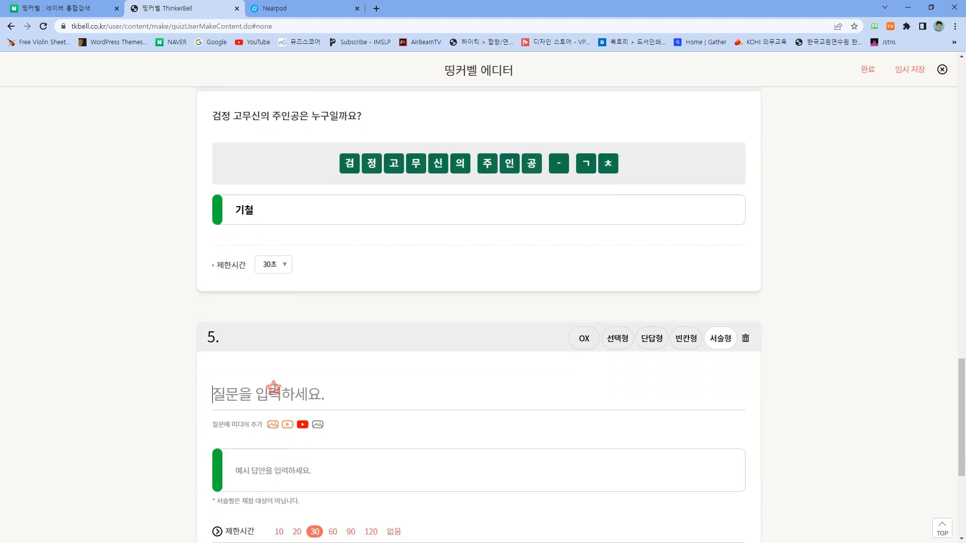
pyautogui.write('존경하는 이')
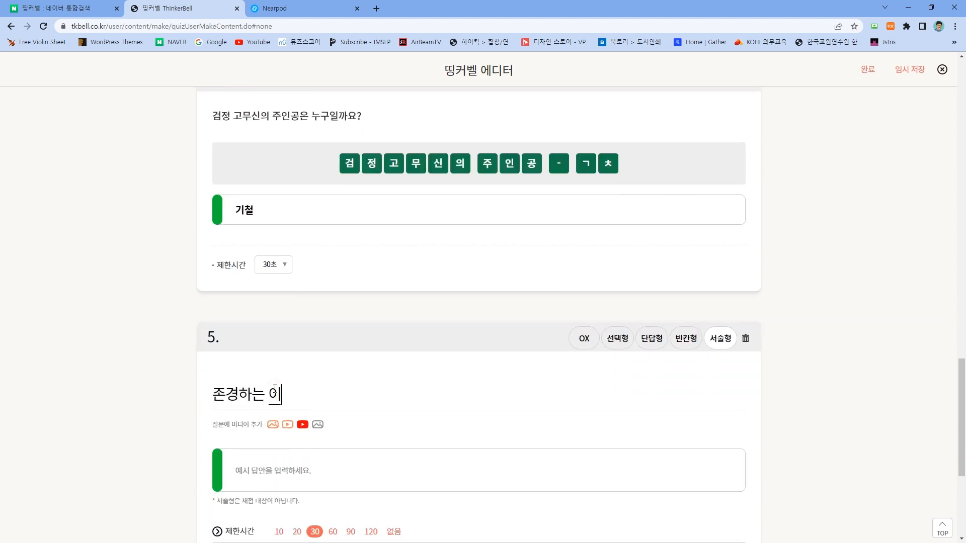
pyautogui.write('ㄴ물은 누구인가요')
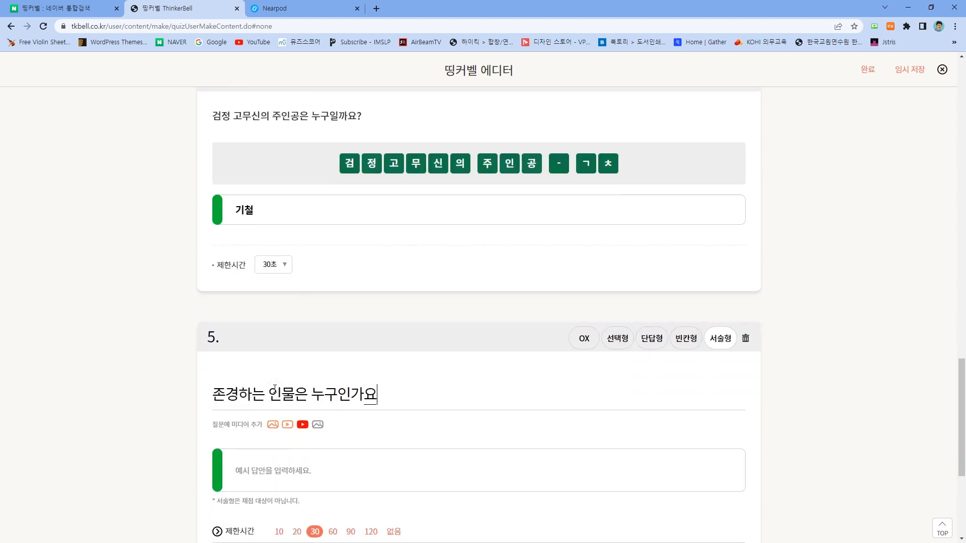
pyautogui.write('?')
# - Enter 세종대왕, 이순신 as the sample answer to question 5 and complete the question
pyautogui.scroll(-2, 272, 382)
pyautogui.click(270, 367)
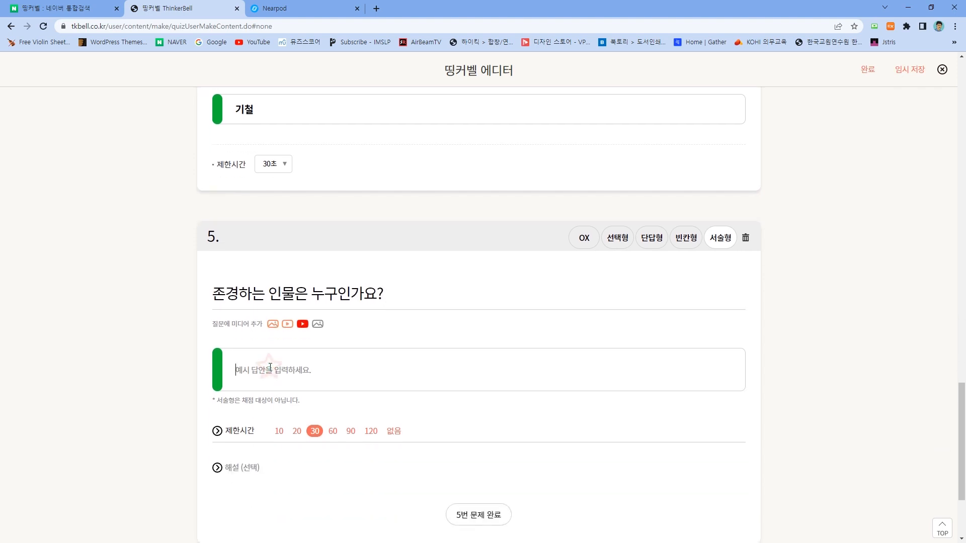
pyautogui.write('세종대와')
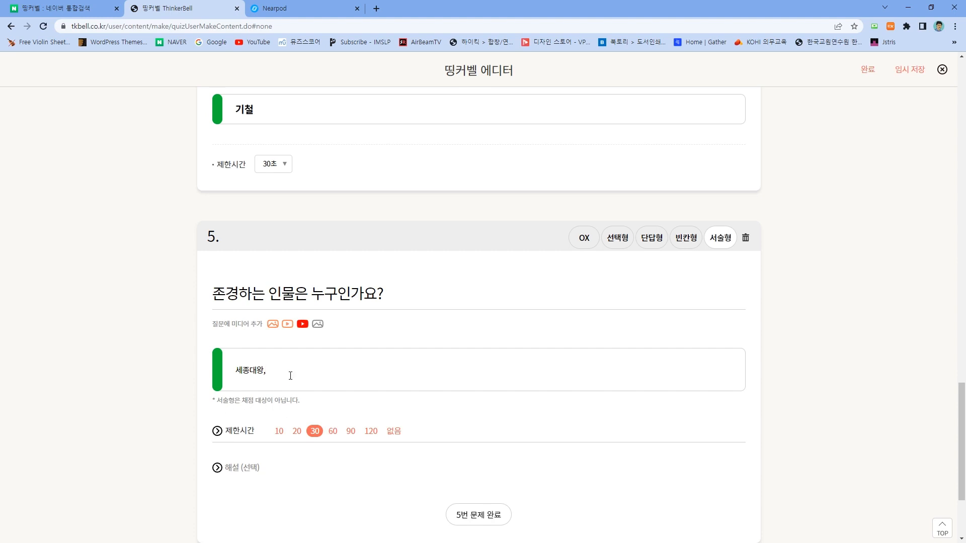
pyautogui.write(', 이순신')
pyautogui.scroll(-1, 522, 470)
pyautogui.click(478, 459)
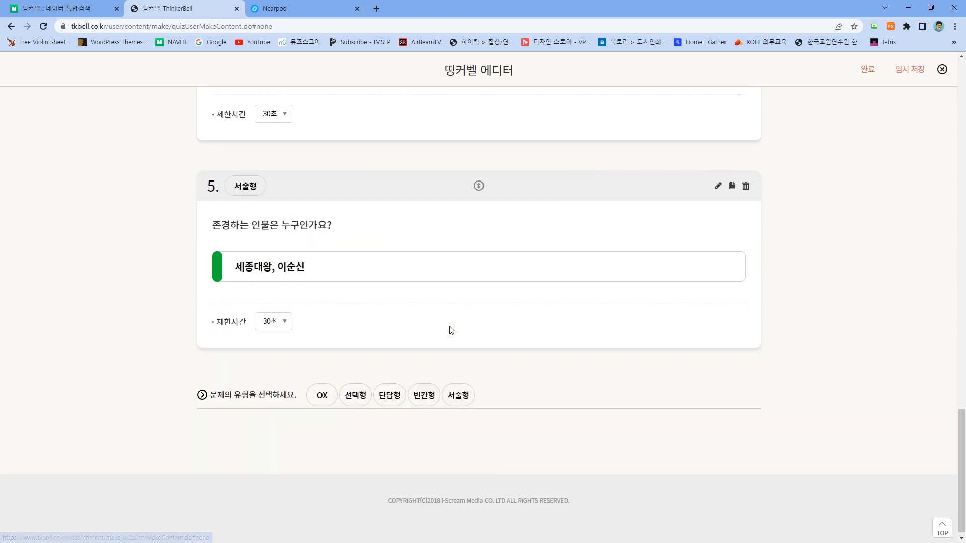
pyautogui.scroll(4, 463, 347)
pyautogui.scroll(20, 479, 364)
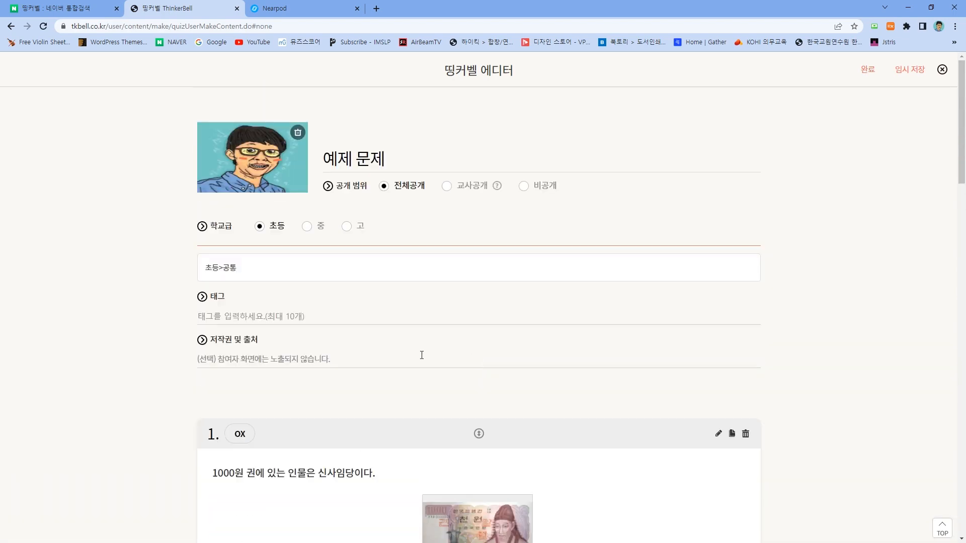
# - Complete the 예제 문제 quiz and start it in WiFi-off mode
pyautogui.click(876, 69)
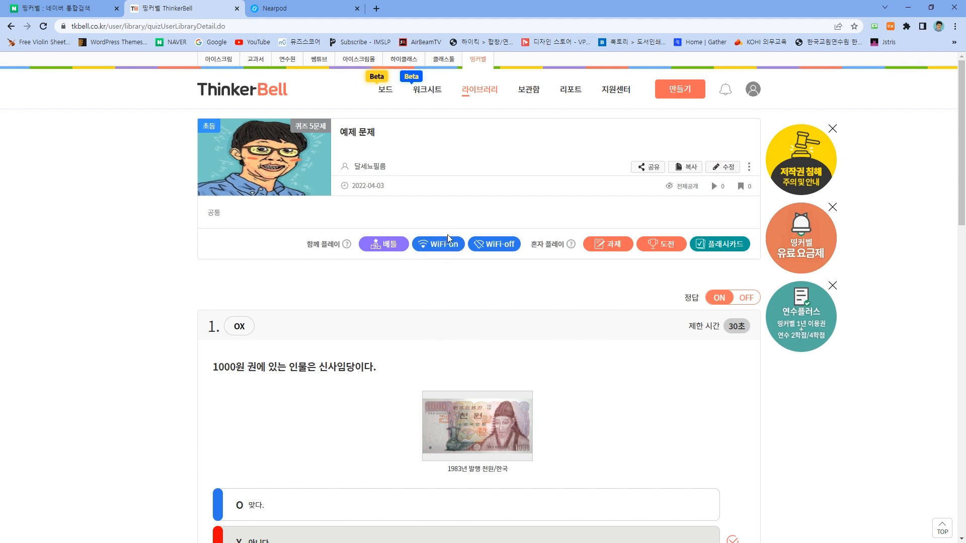
pyautogui.click(503, 244)
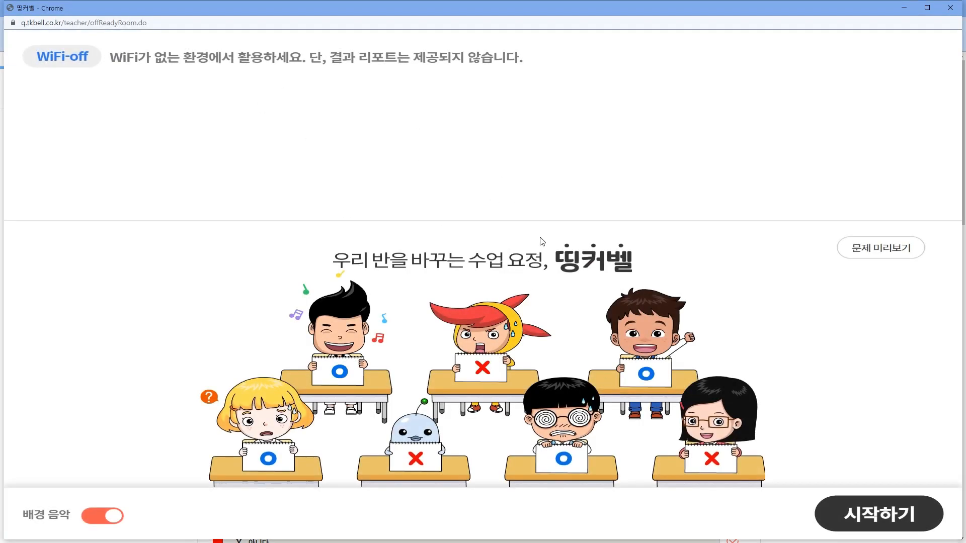
pyautogui.click(880, 517)
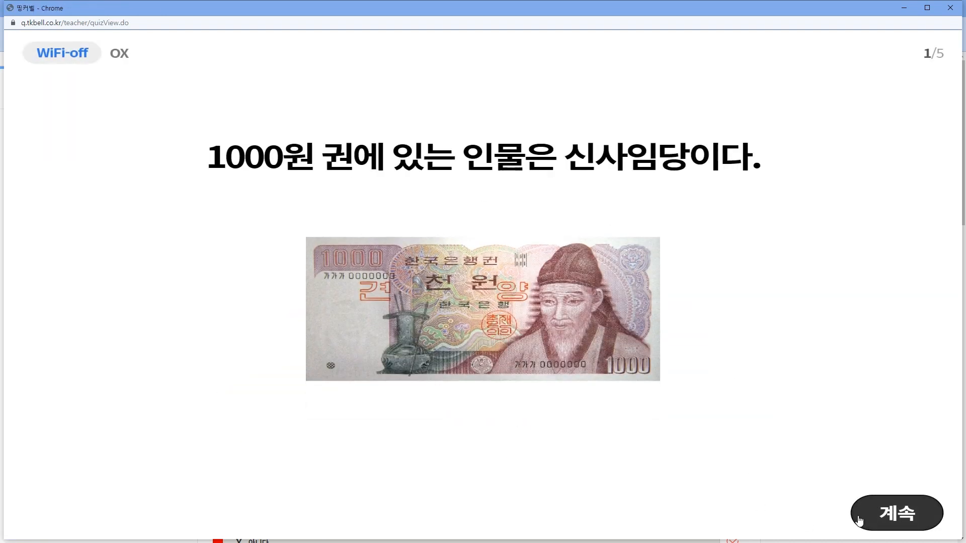
# - Play the first two questions of the WiFi-off quiz, revealing each correct answer, and close the quiz window
pyautogui.click(848, 511)
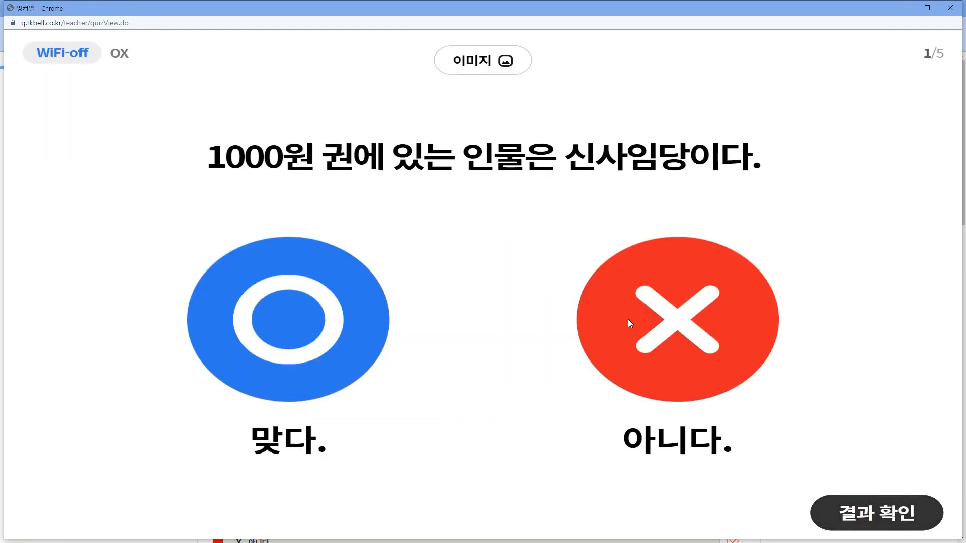
pyautogui.click(817, 513)
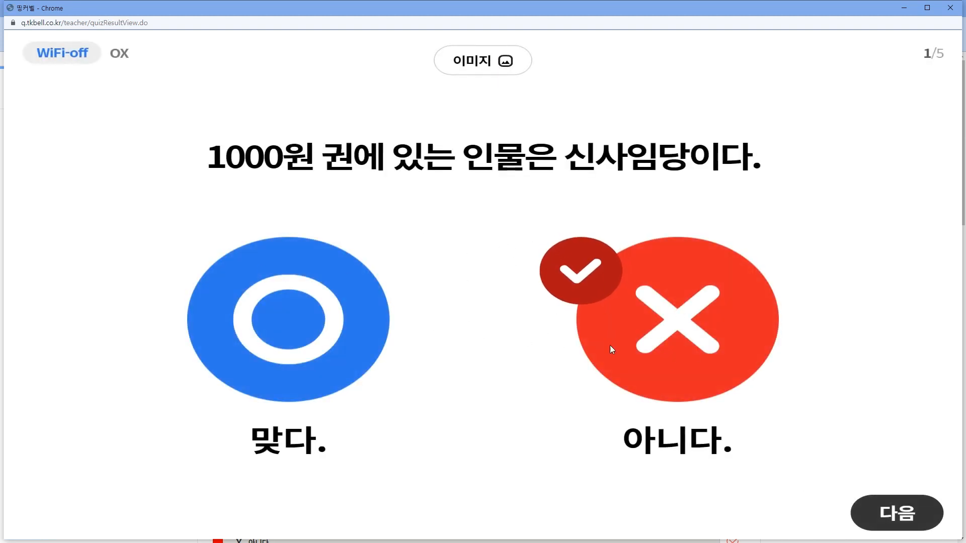
pyautogui.click(873, 511)
pyautogui.click(896, 513)
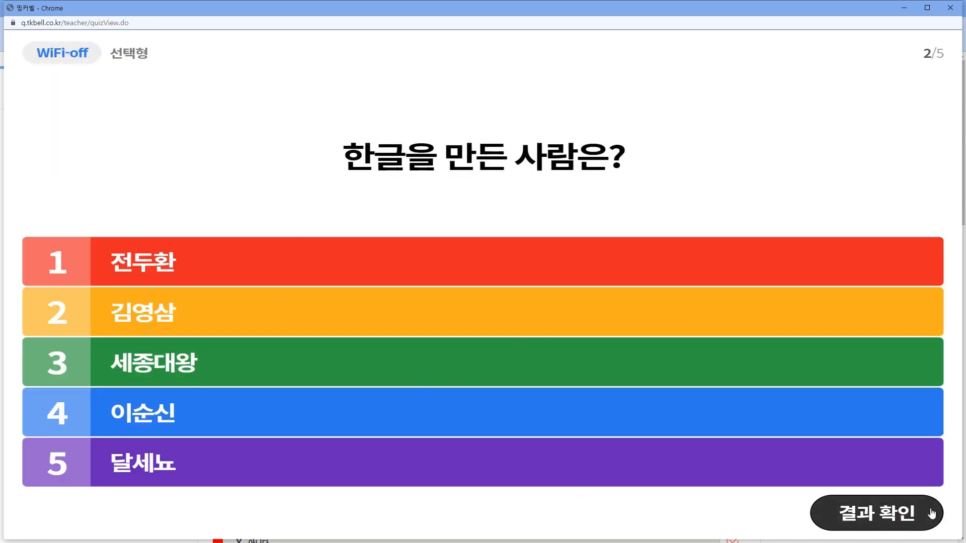
pyautogui.click(866, 513)
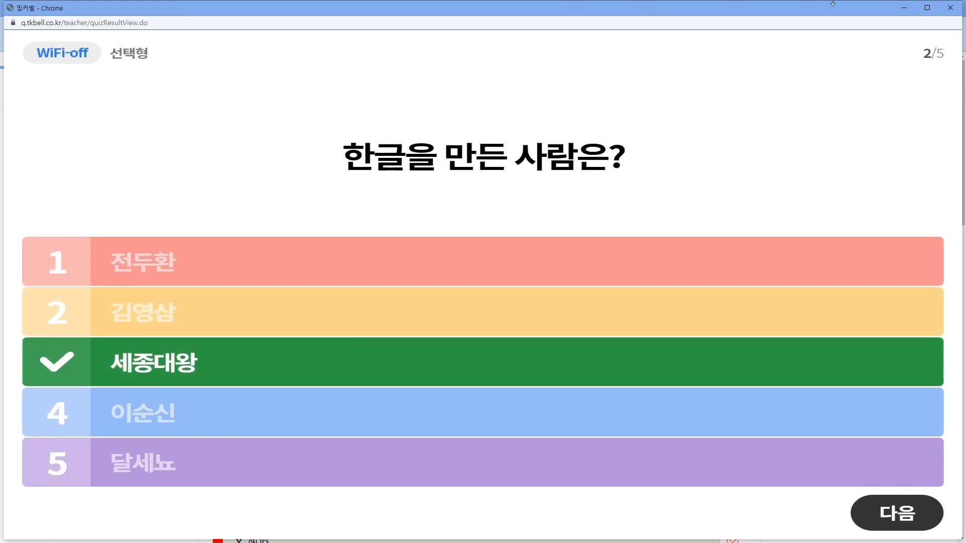
pyautogui.click(950, 8)
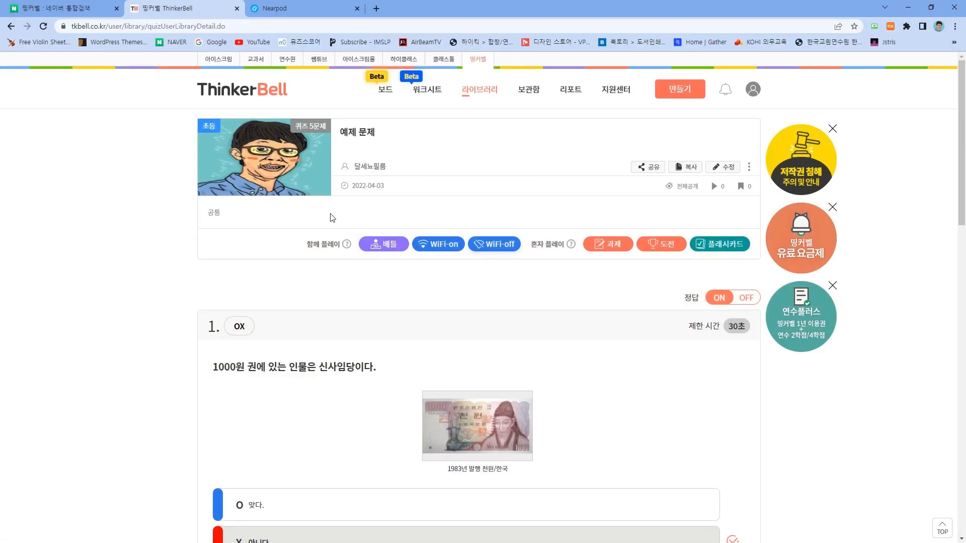
# - Open a WiFi-on room for the quiz and, on the tablet, find the student entry page by searching for 띵커벨 방번호
pyautogui.click(432, 245)
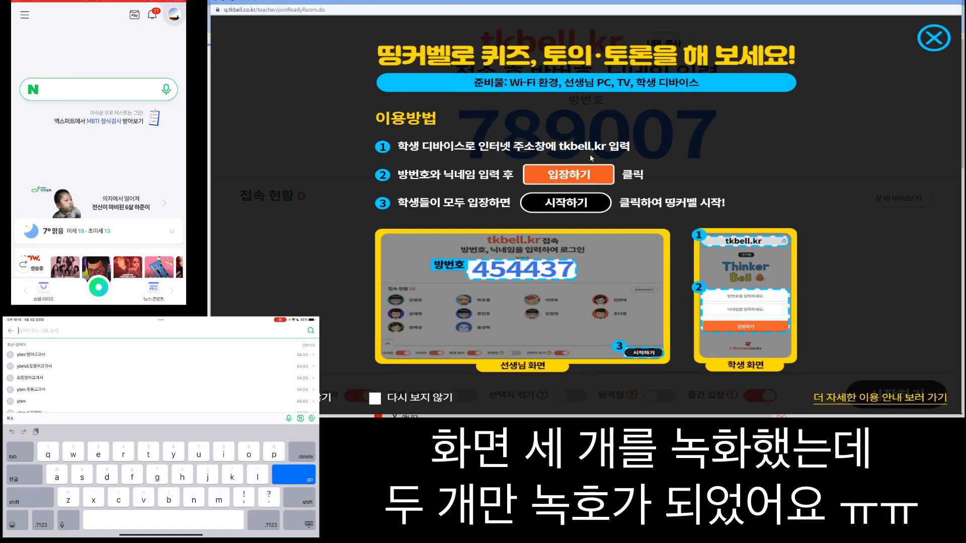
pyautogui.write('띵ㅋㅓ벨')
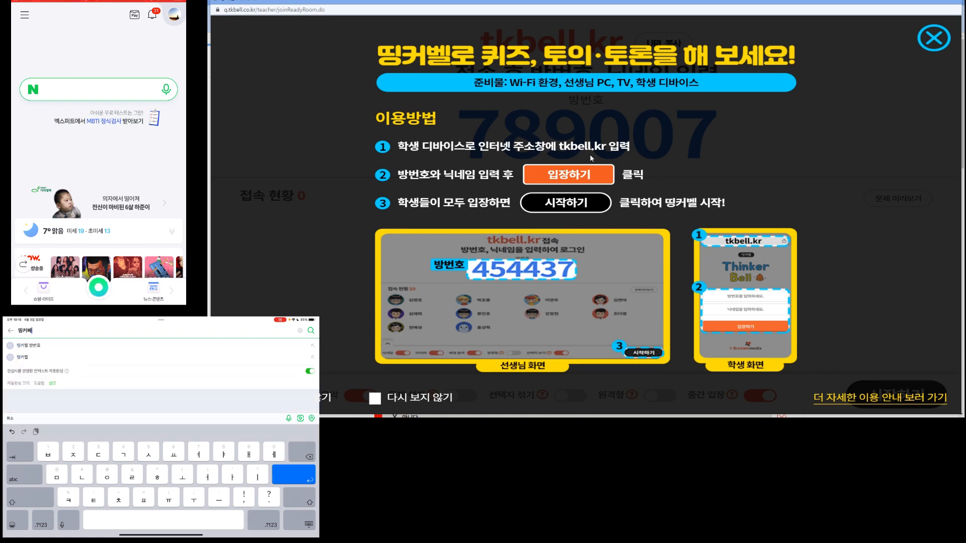
pyautogui.click(29, 346)
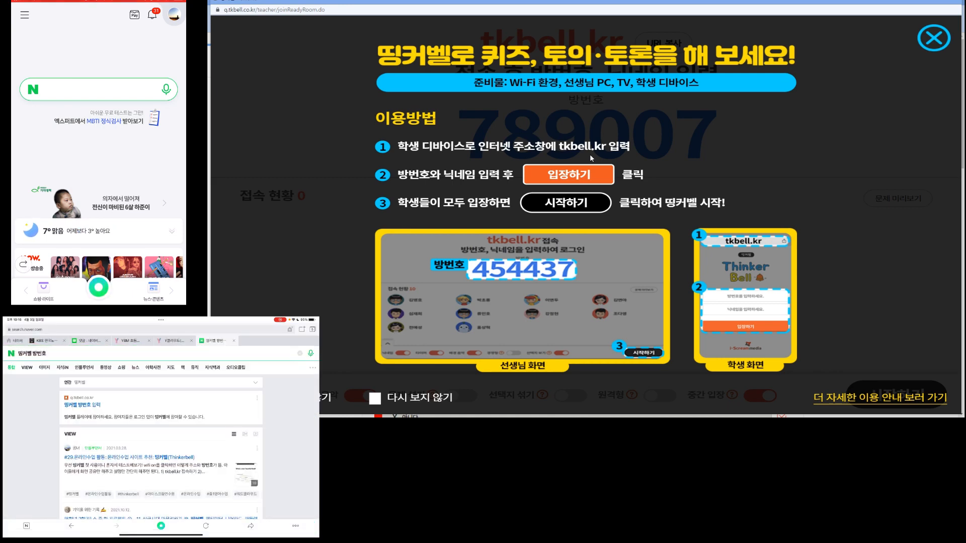
pyautogui.click(83, 405)
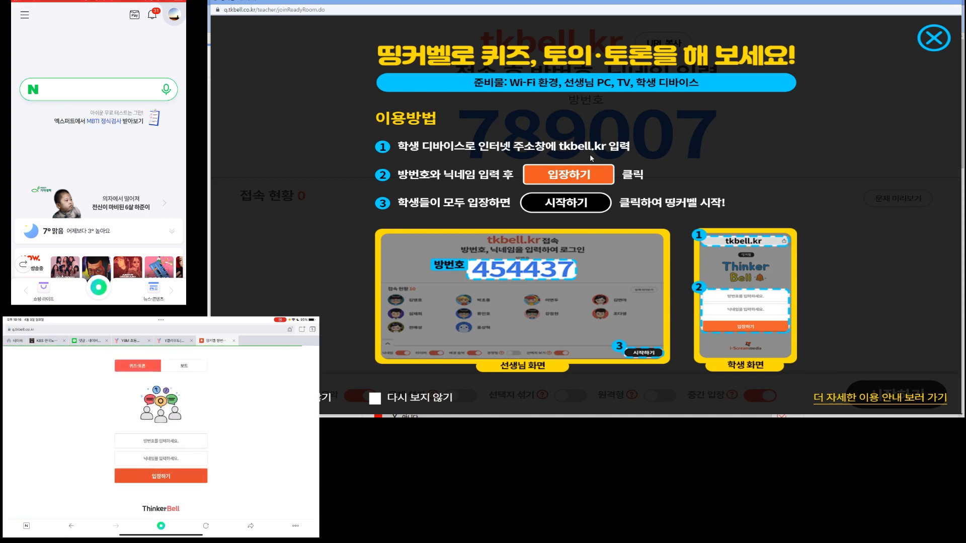
# - Dismiss the usage guide on the teacher screen and join from the tablet with the displayed room number and a nickname
pyautogui.click(160, 389)
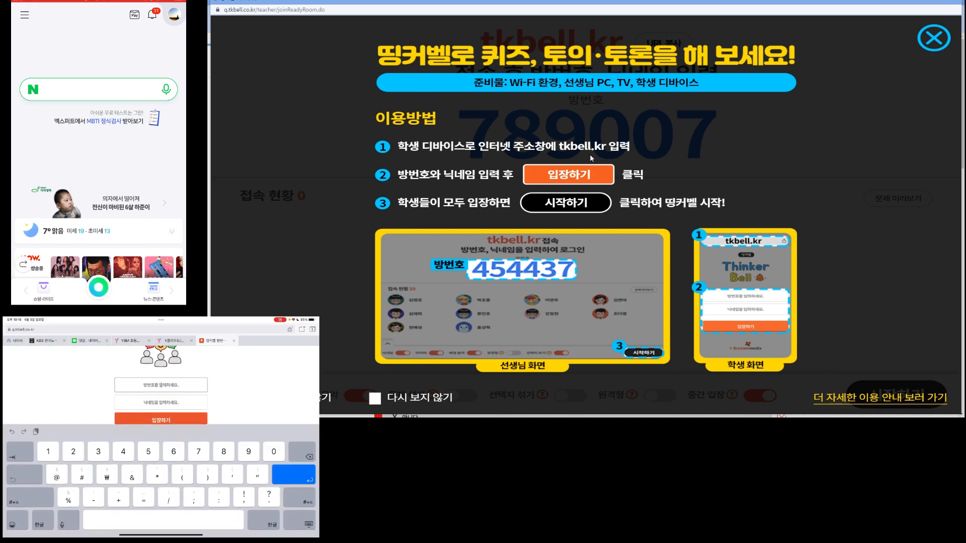
pyautogui.click(934, 39)
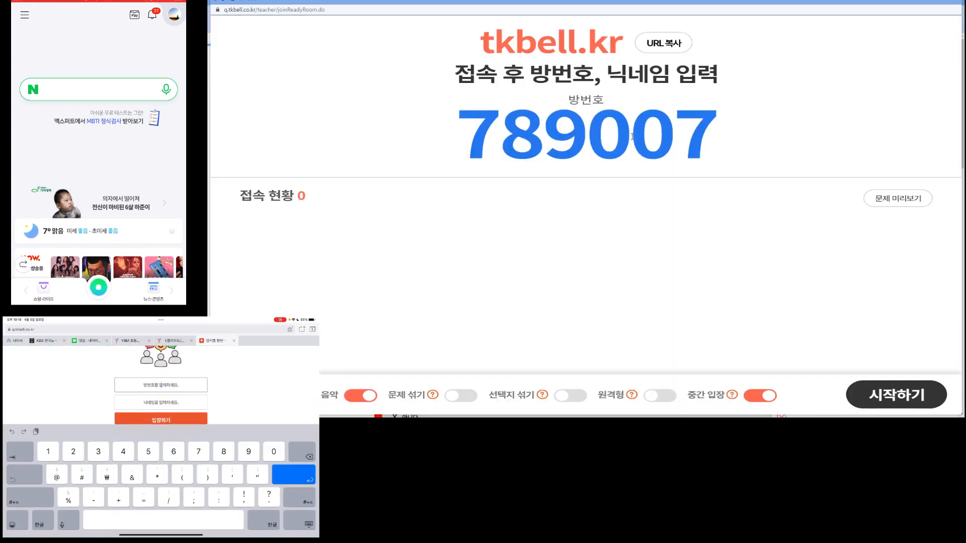
pyautogui.write('789007')
pyautogui.click(161, 403)
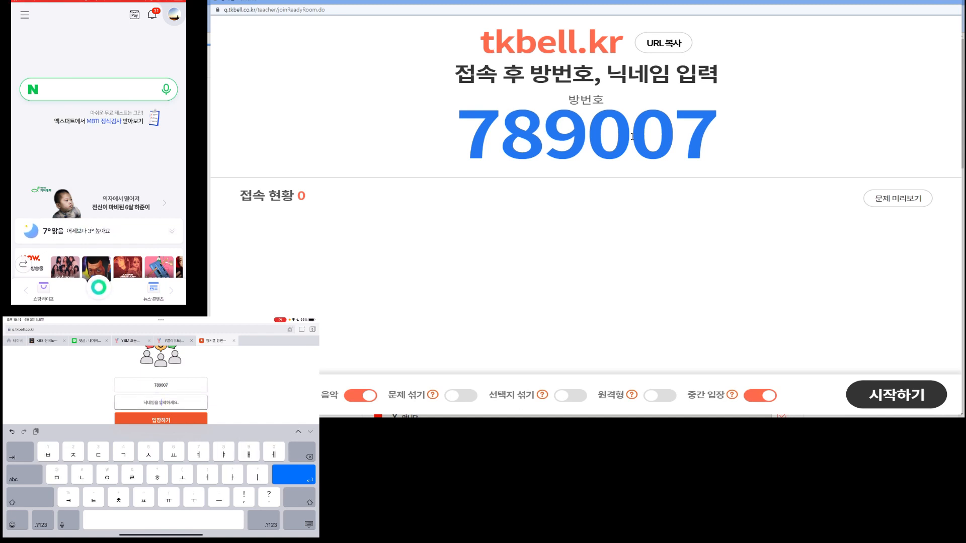
pyautogui.write('달세')
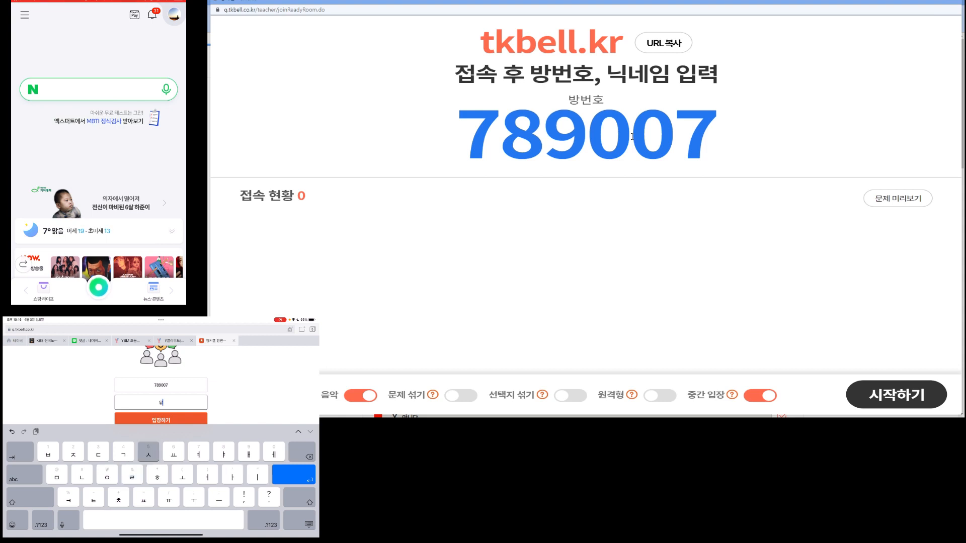
pyautogui.write('뇨')
pyautogui.press('Return')
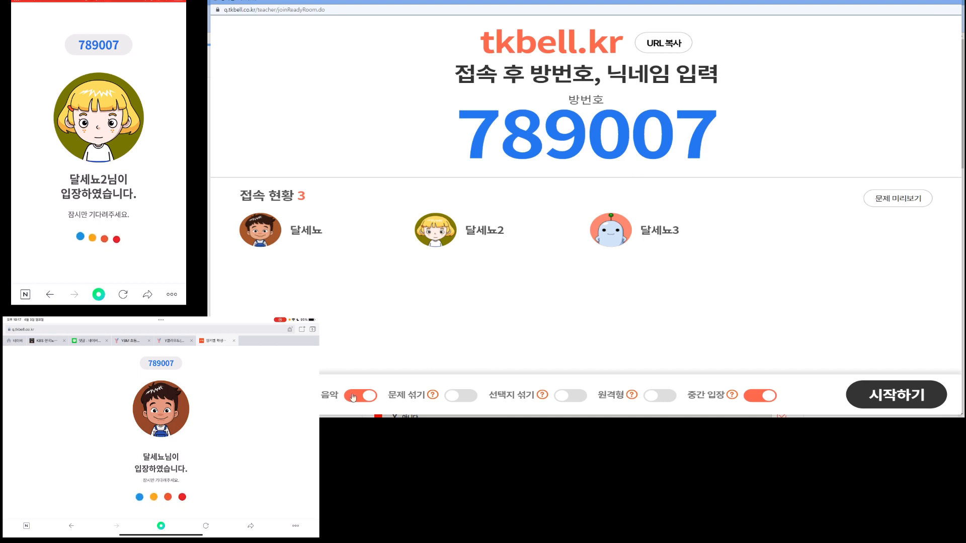
# - Turn off the background music and enable the remote-class option (원격형) for the room
pyautogui.click(367, 396)
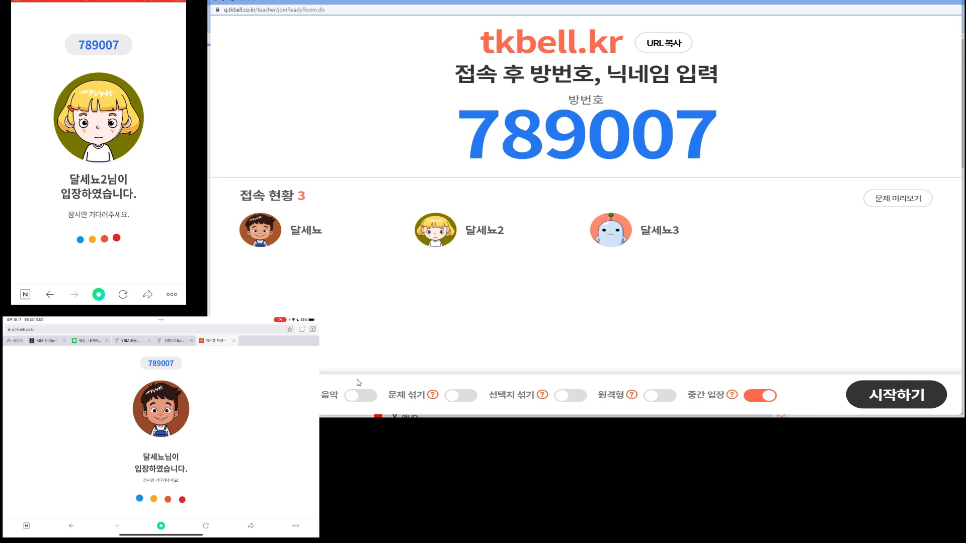
pyautogui.click(470, 396)
pyautogui.click(470, 395)
pyautogui.moveTo(633, 400)
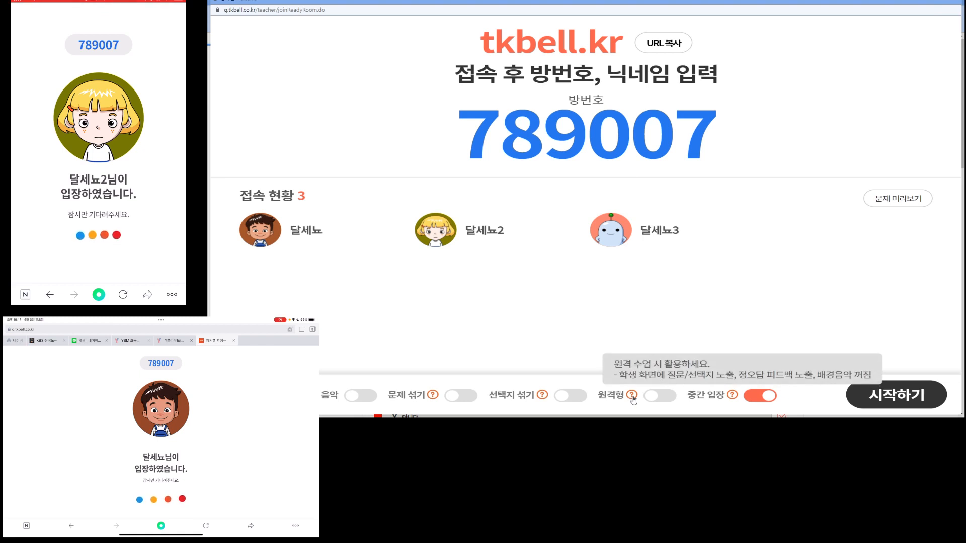
pyautogui.click(665, 397)
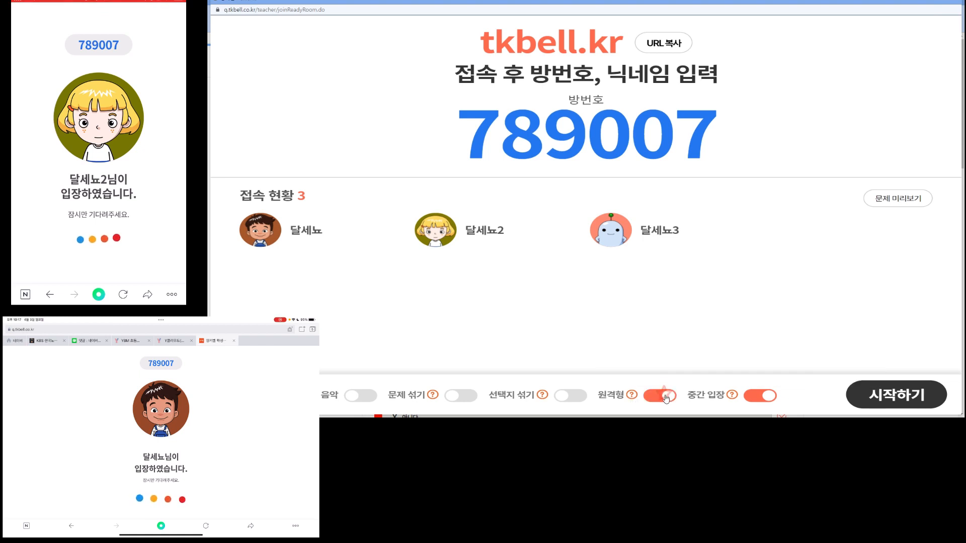
pyautogui.moveTo(635, 398)
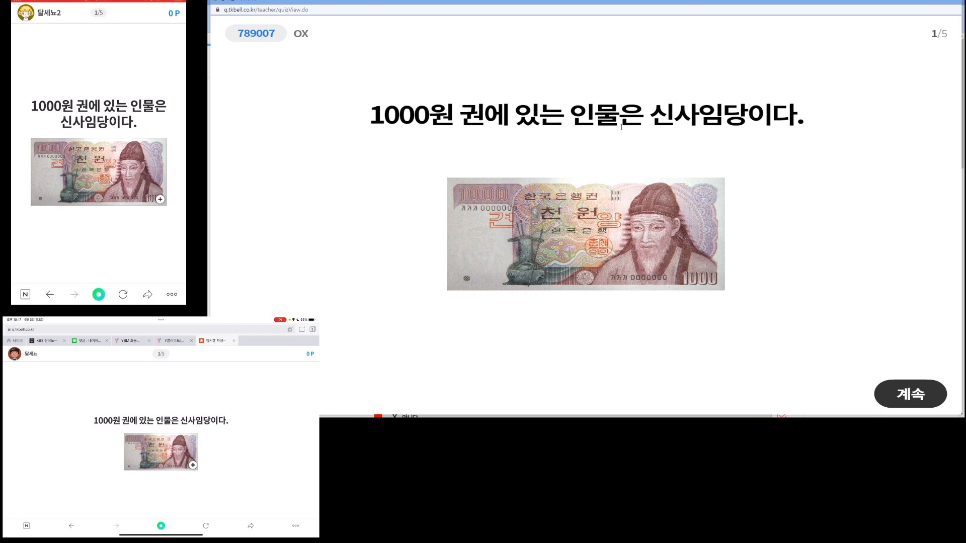
# - Open the OX question 1 for student answers and show its results
pyautogui.click(922, 396)
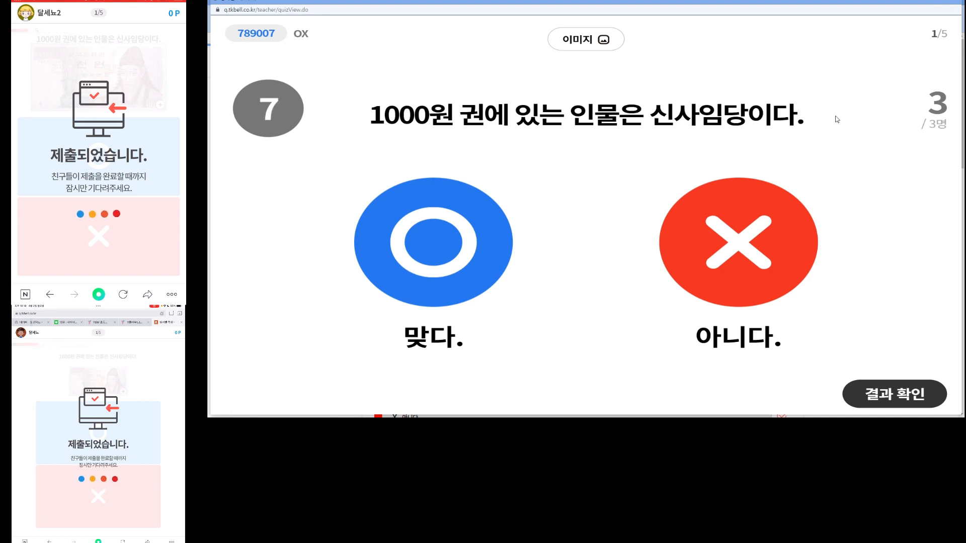
pyautogui.click(873, 396)
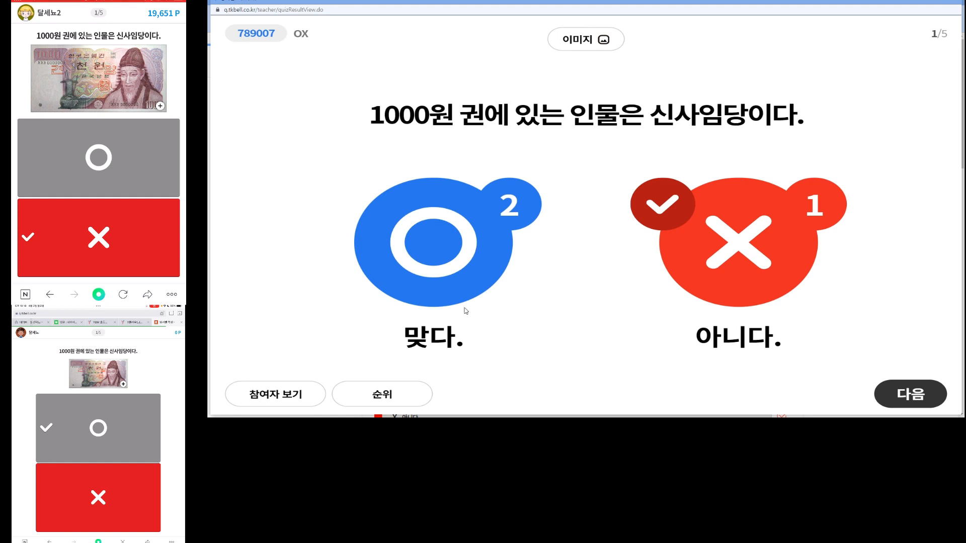
# - Review which participants chose O and X in question 1 and view the ranking
pyautogui.click(275, 394)
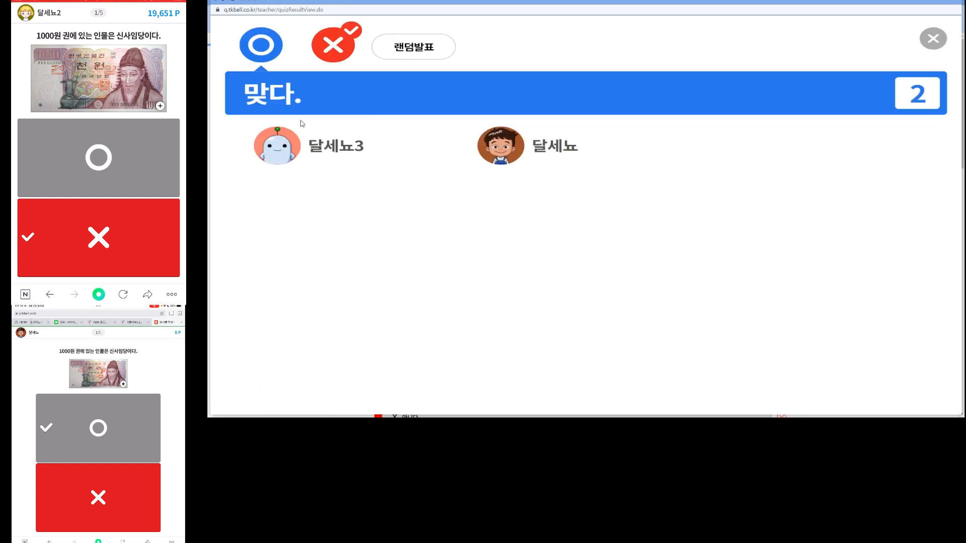
pyautogui.click(327, 41)
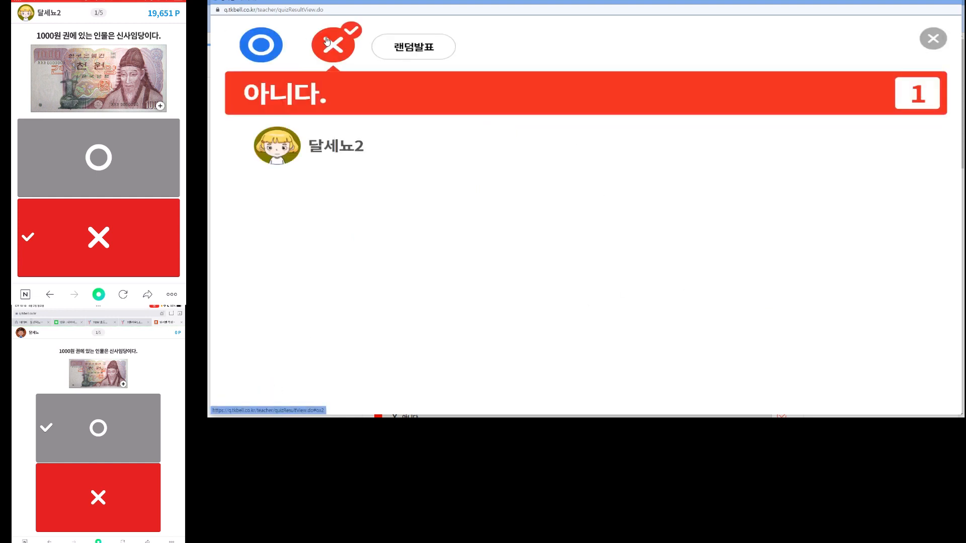
pyautogui.click(930, 45)
pyautogui.click(384, 395)
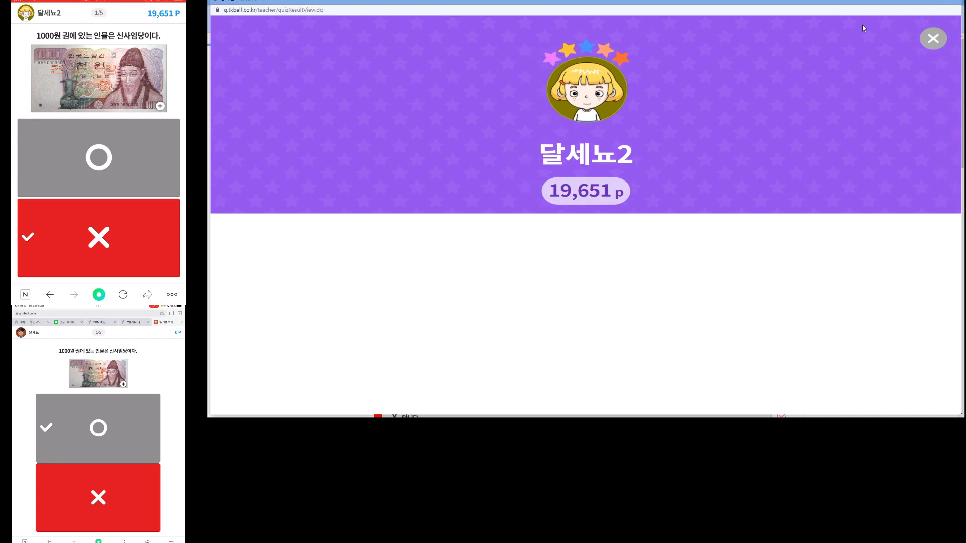
pyautogui.click(944, 1)
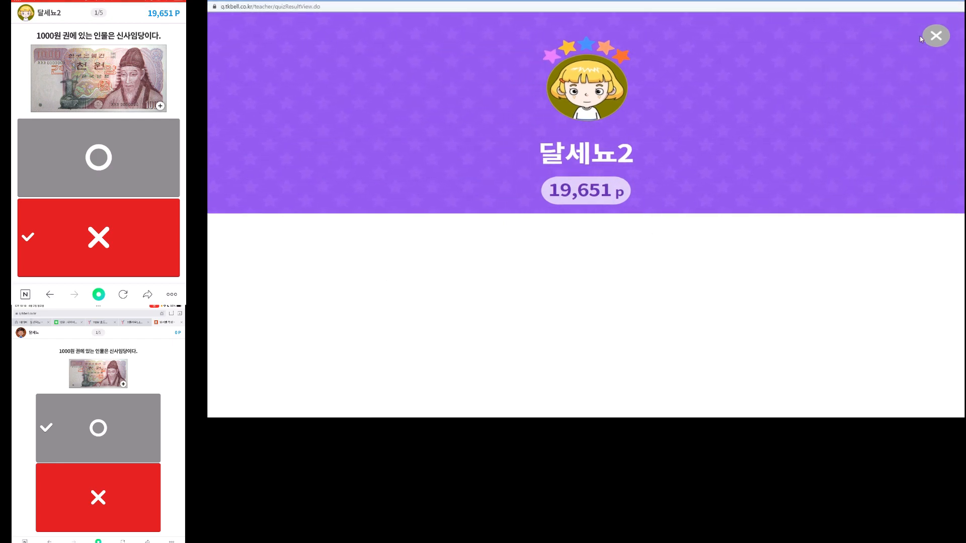
pyautogui.click(934, 35)
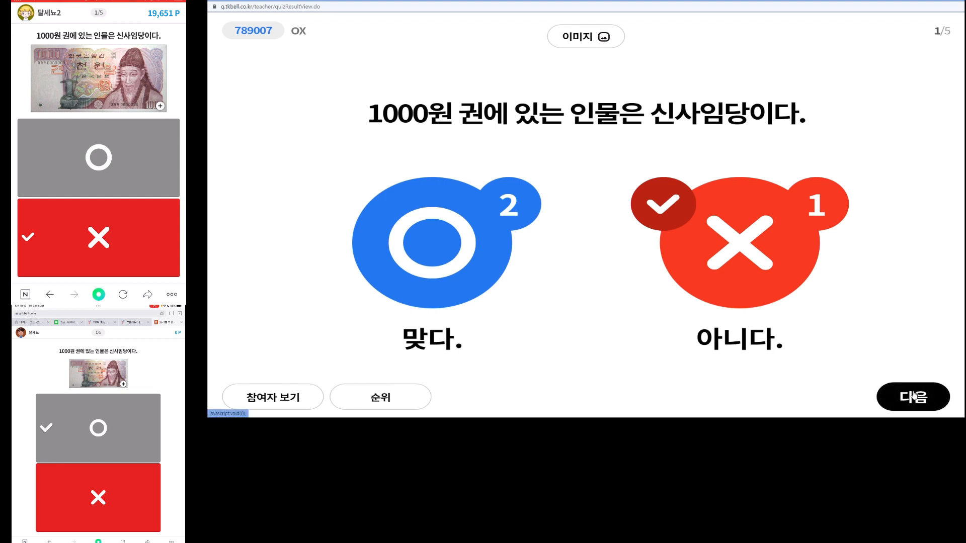
# - Advance to multiple-choice question 2, open it for student answers and show its results
pyautogui.click(913, 396)
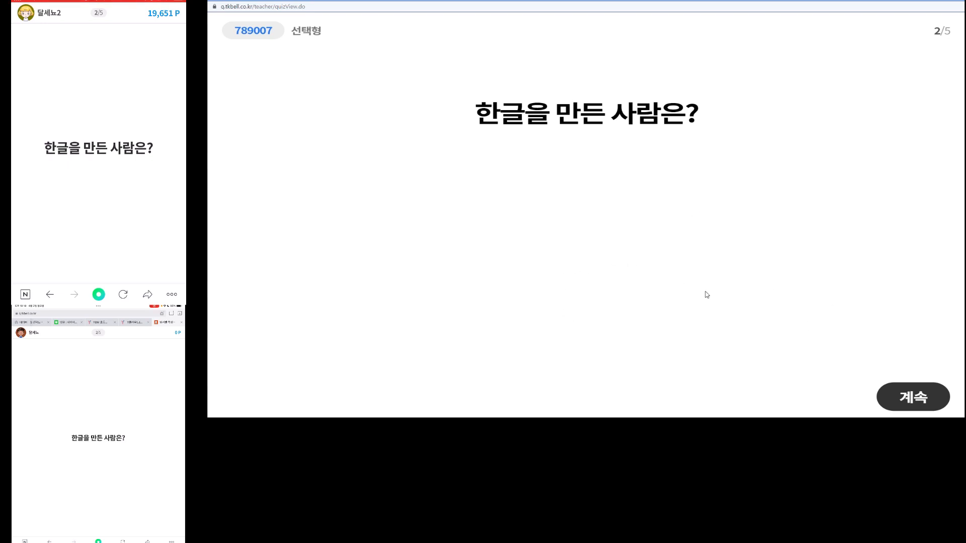
pyautogui.click(918, 398)
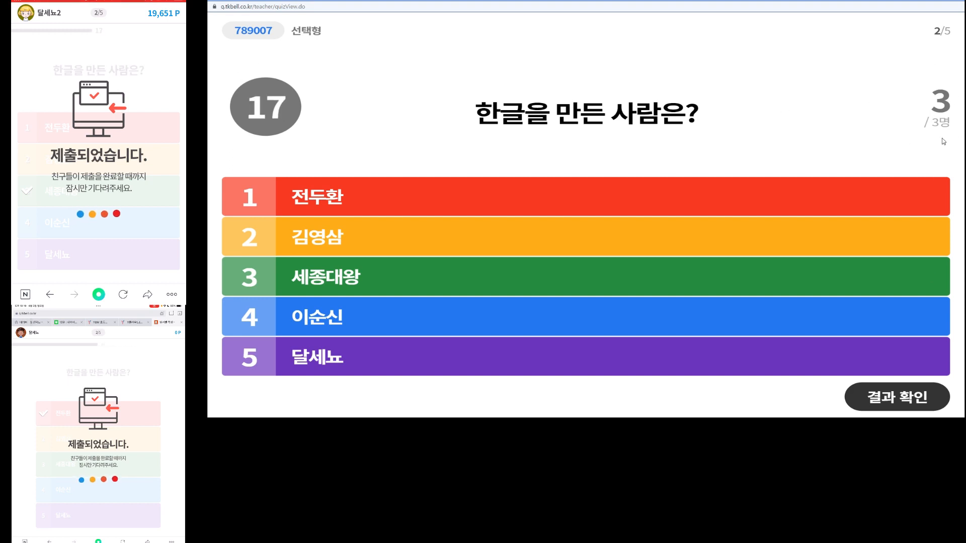
pyautogui.click(925, 402)
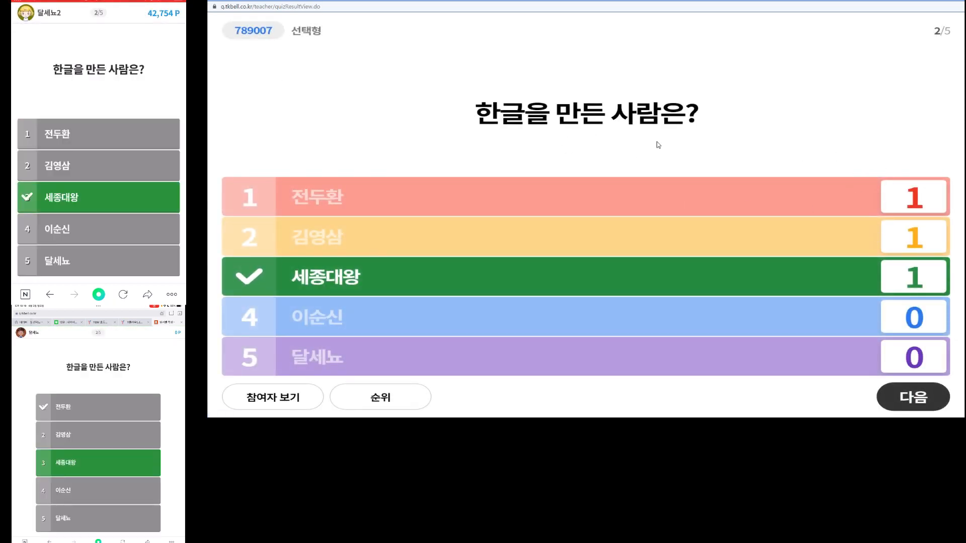
# - Review the participants behind choices 2 and 3 of question 2 and view the ranking
pyautogui.click(262, 399)
pyautogui.click(352, 59)
pyautogui.click(407, 45)
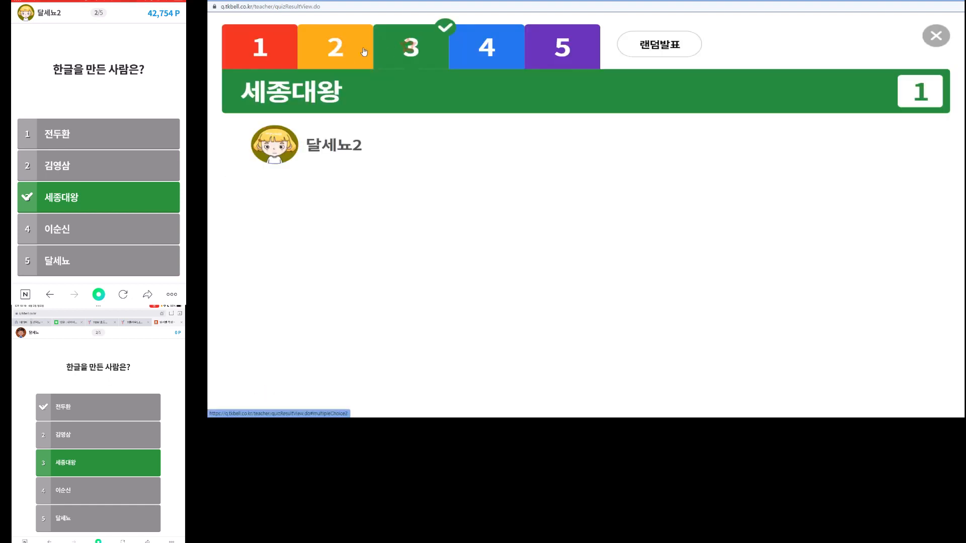
pyautogui.click(936, 36)
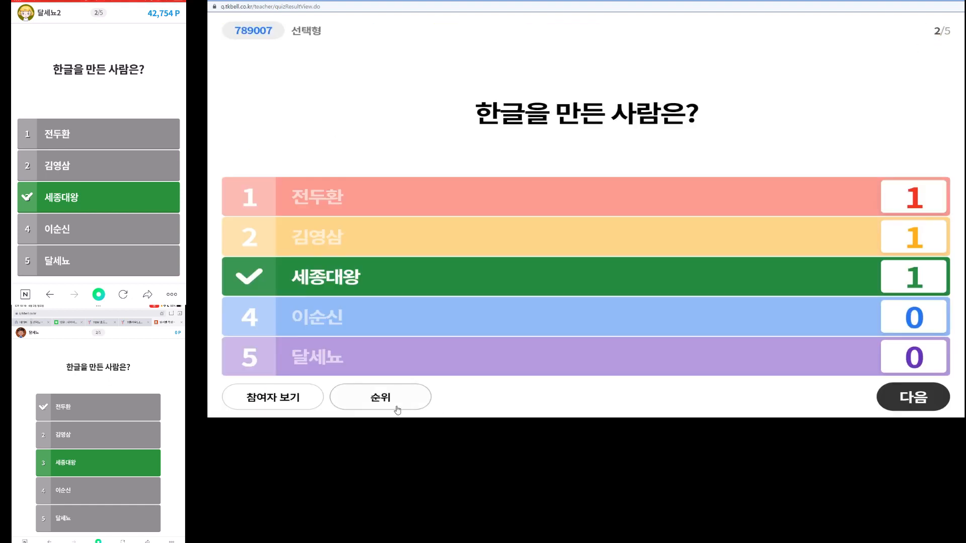
pyautogui.click(381, 401)
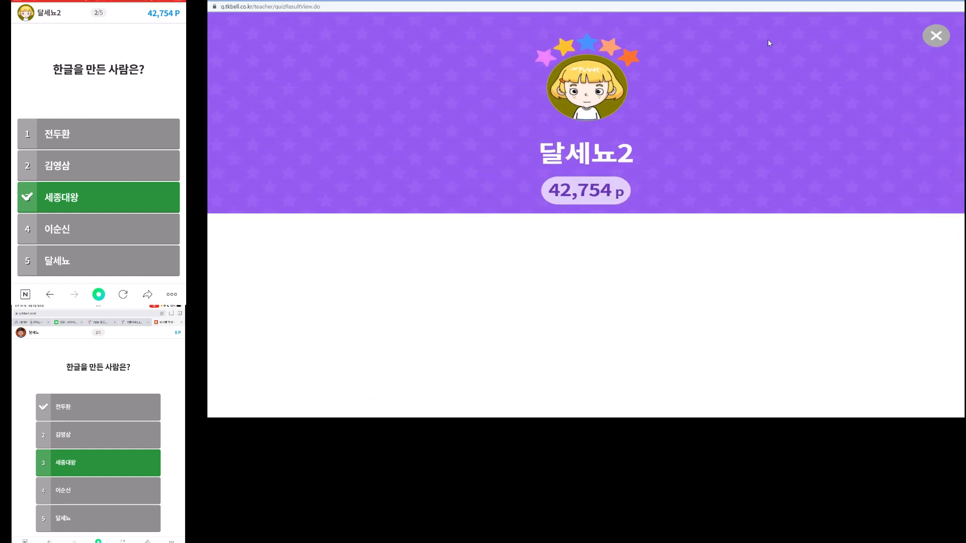
pyautogui.click(936, 35)
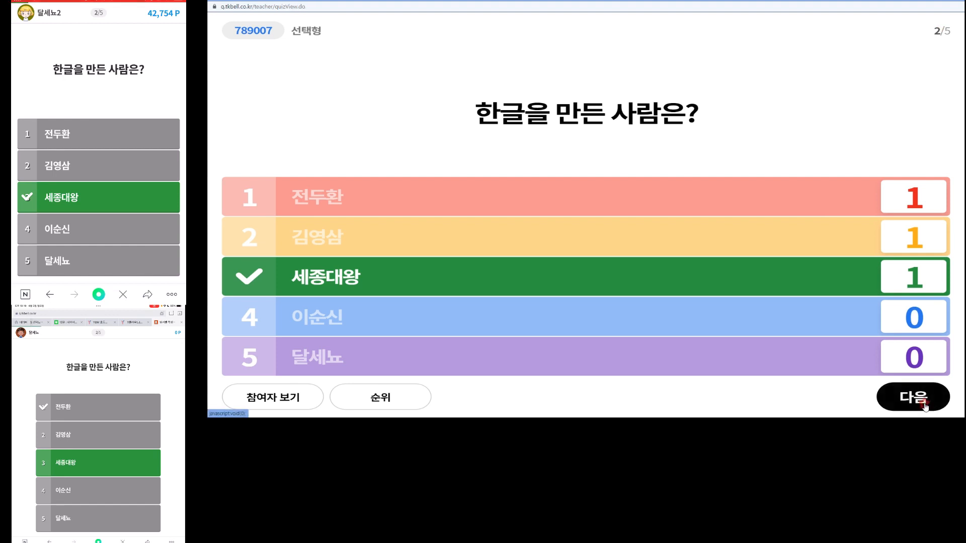
# - Advance to short-answer question 3, open it for student answers and show its results
pyautogui.click(921, 402)
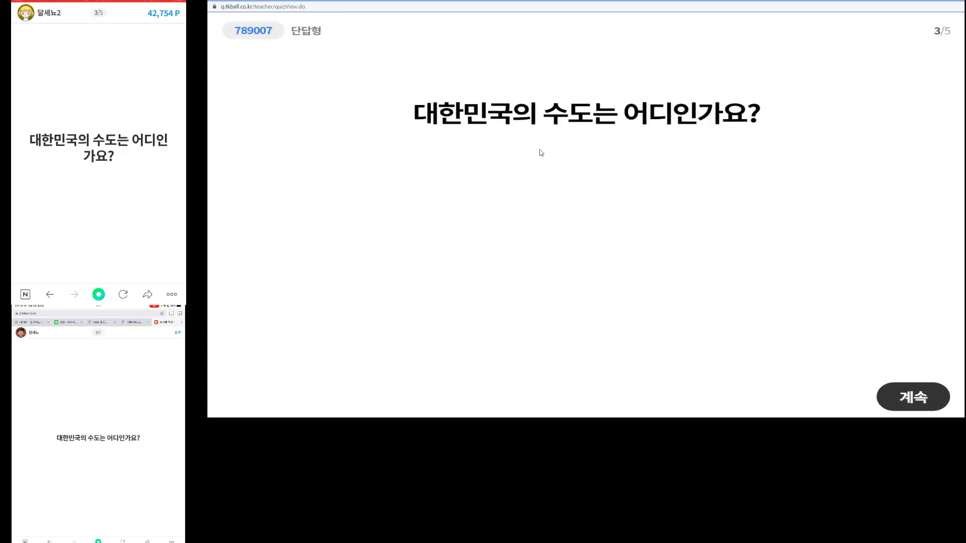
pyautogui.click(921, 403)
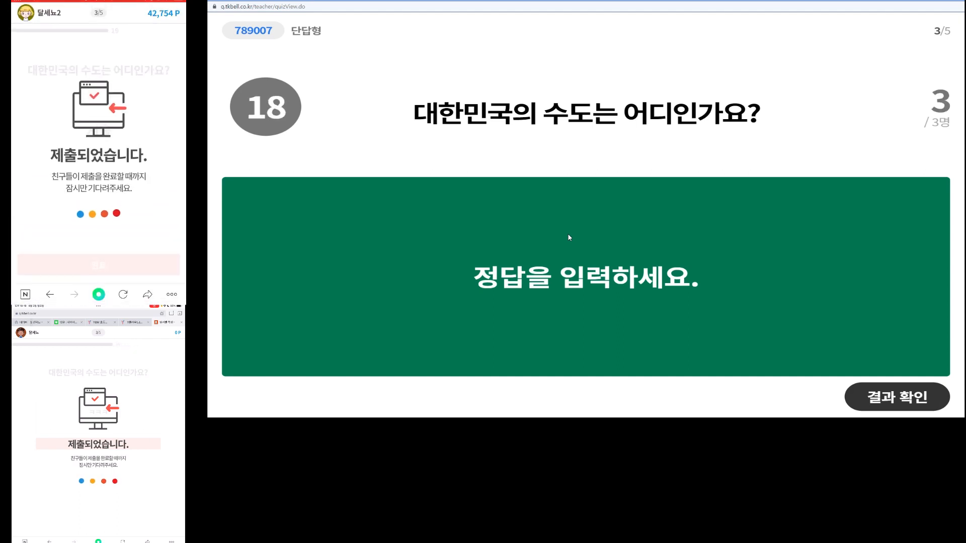
pyautogui.click(868, 395)
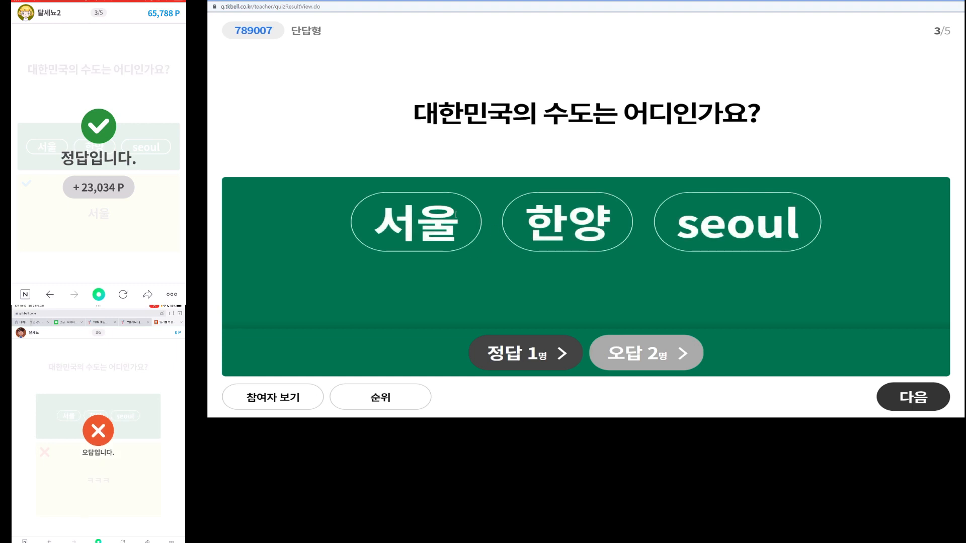
# - Review the participants with correct and incorrect answers to question 3 and view the ranking
pyautogui.click(551, 342)
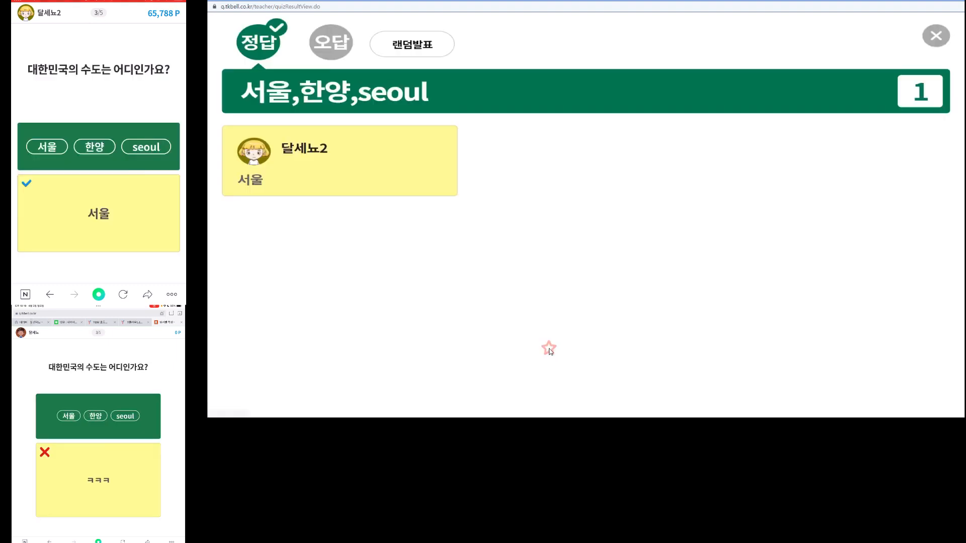
pyautogui.click(331, 47)
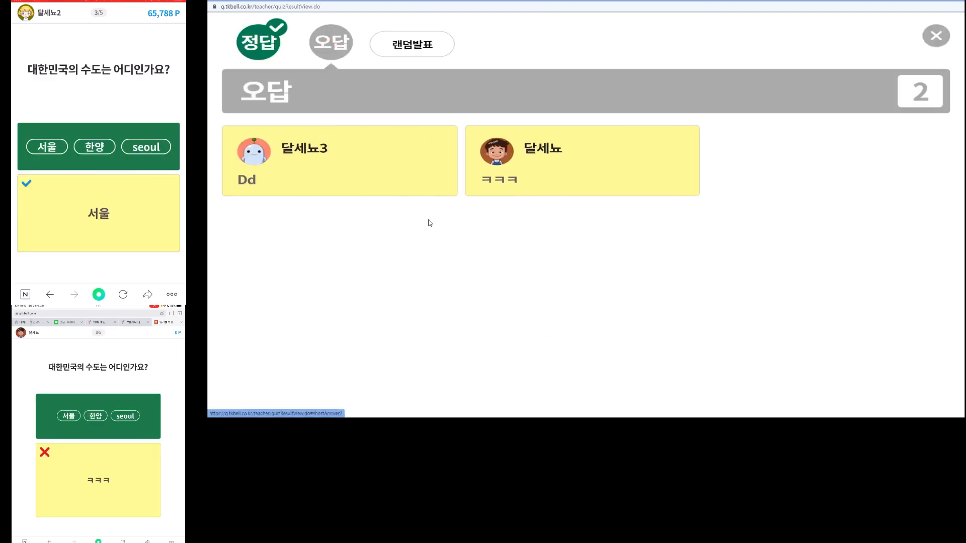
pyautogui.click(936, 36)
pyautogui.click(296, 398)
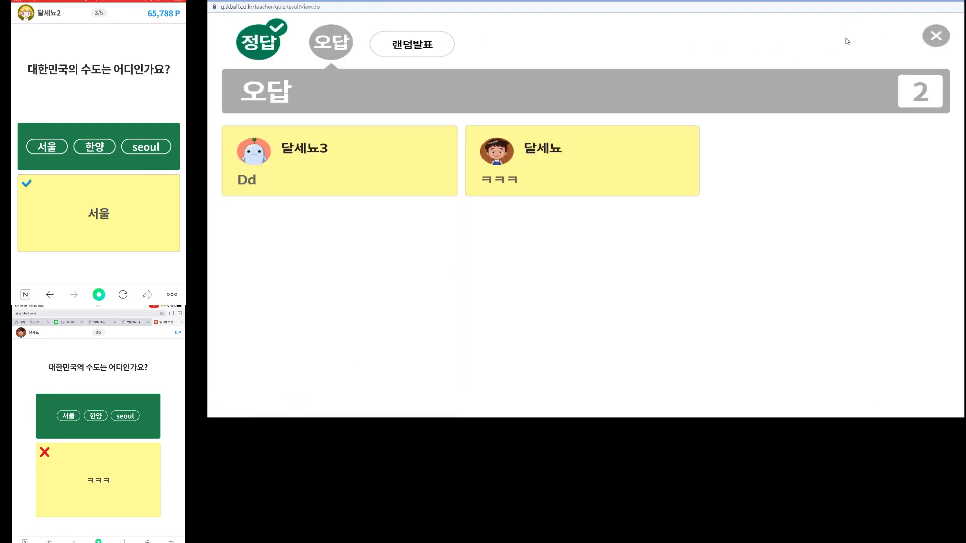
pyautogui.click(935, 35)
pyautogui.click(400, 390)
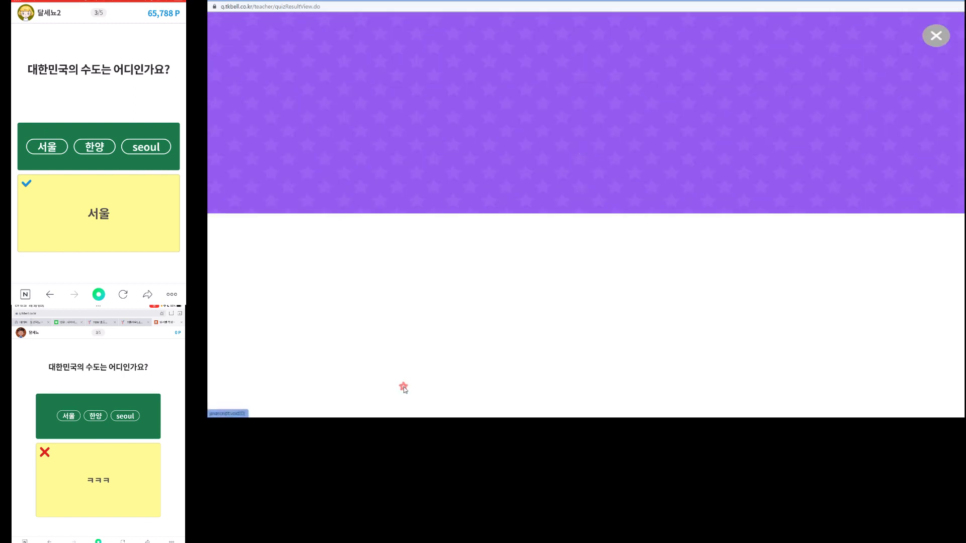
pyautogui.click(935, 35)
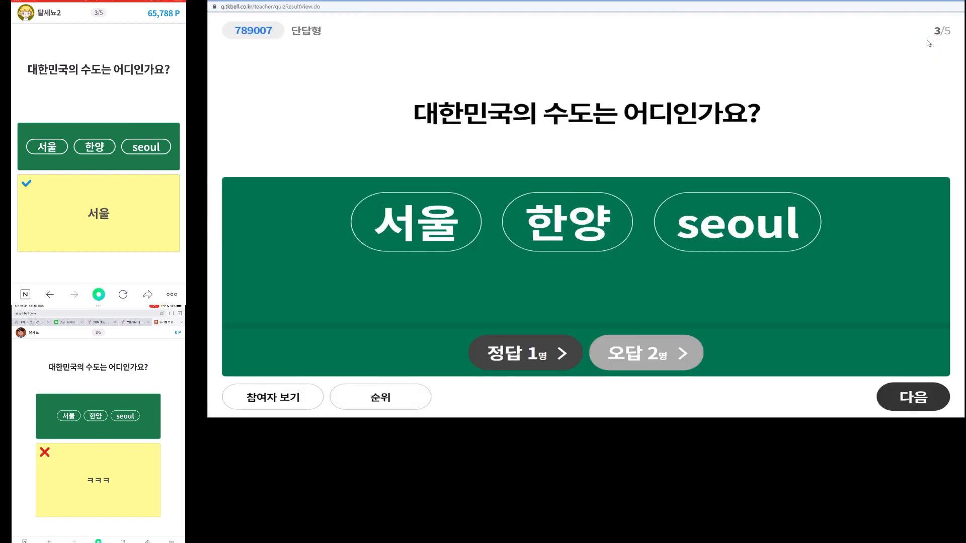
# - Advance to fill-in-the-blank question 4, open it for student answers and show its results
pyautogui.click(913, 397)
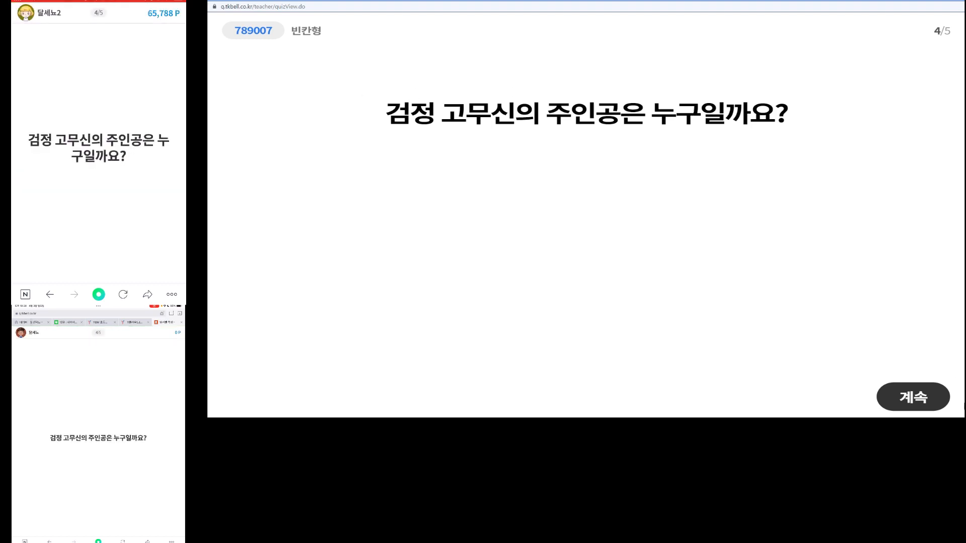
pyautogui.click(908, 396)
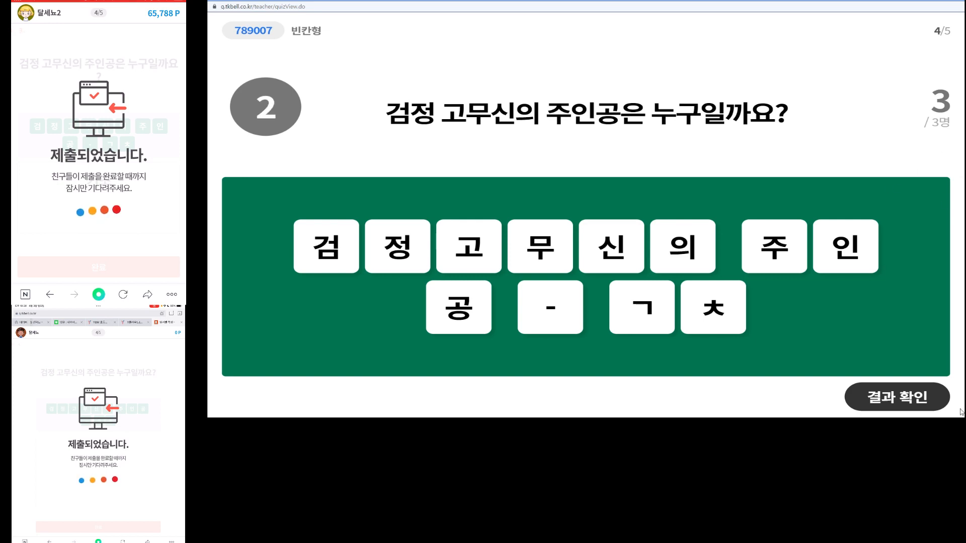
pyautogui.click(910, 399)
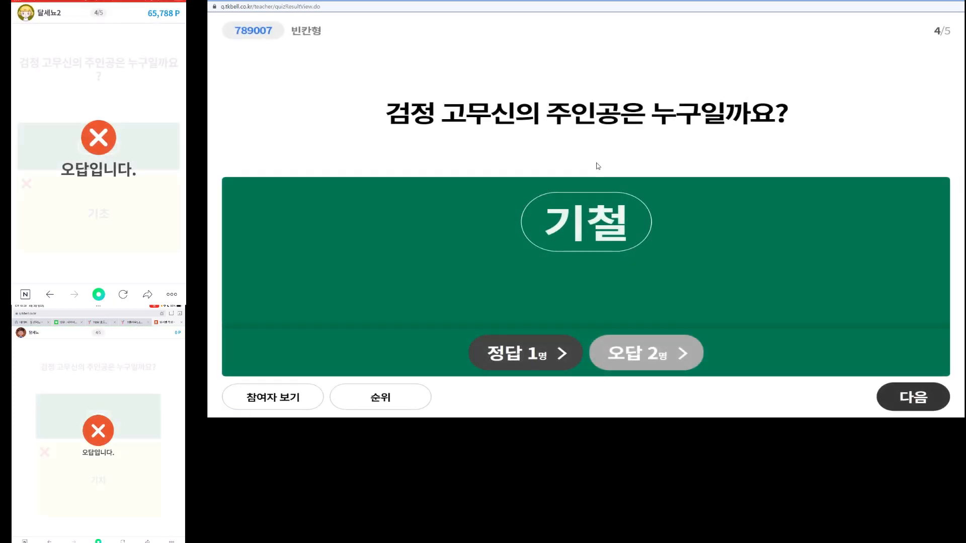
# - Advance to descriptive question 5, open it for student answers and show its results
pyautogui.click(913, 398)
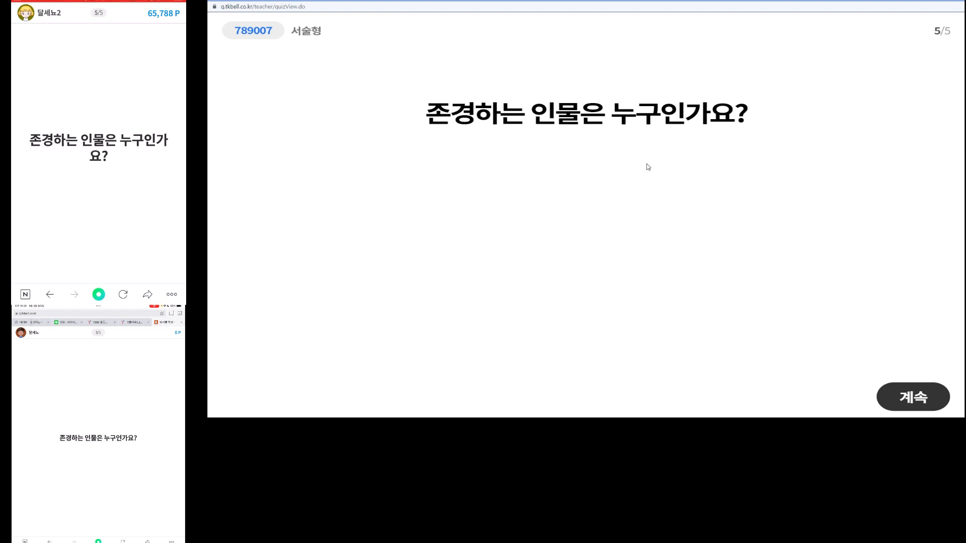
pyautogui.click(924, 399)
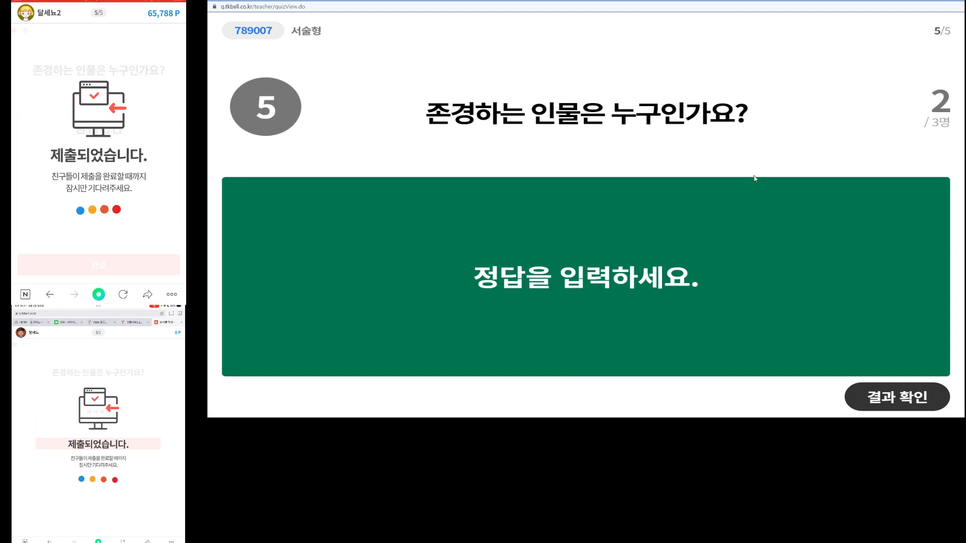
pyautogui.click(907, 399)
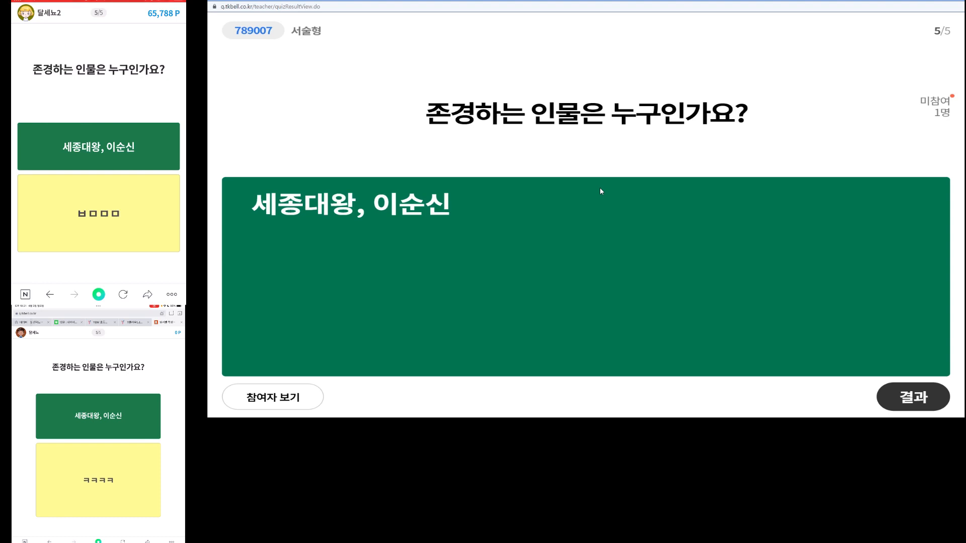
# - Show the overall results, check question 1 from there and view the full final ranking
pyautogui.click(913, 397)
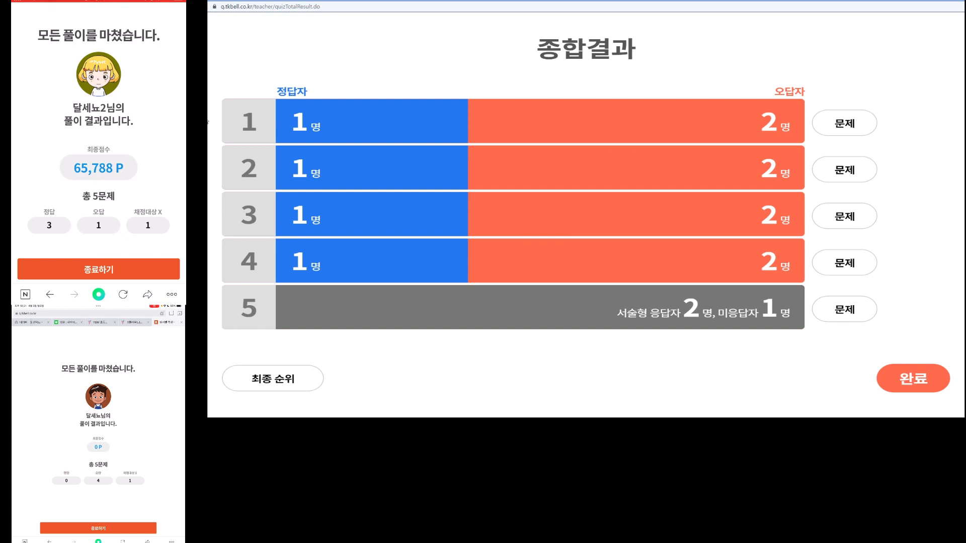
pyautogui.click(823, 132)
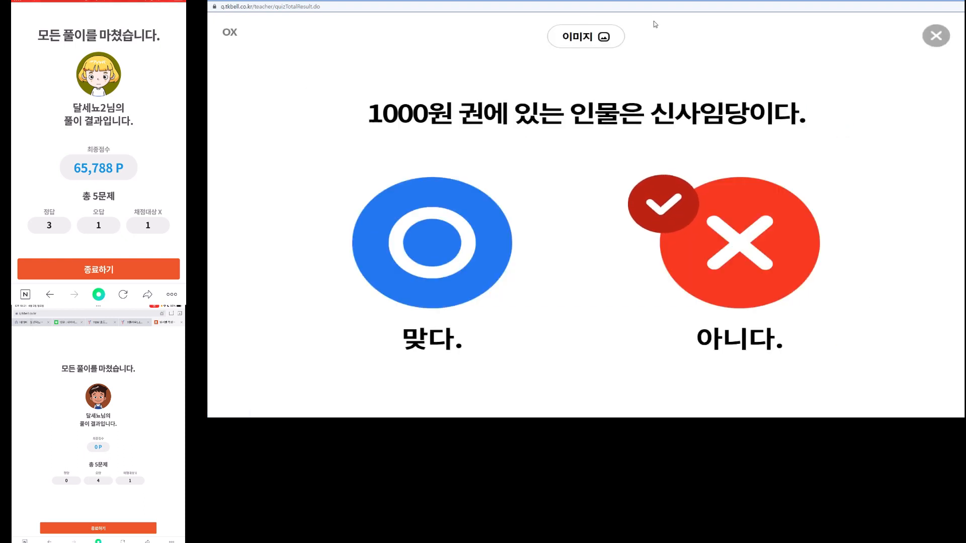
pyautogui.click(936, 36)
pyautogui.click(274, 388)
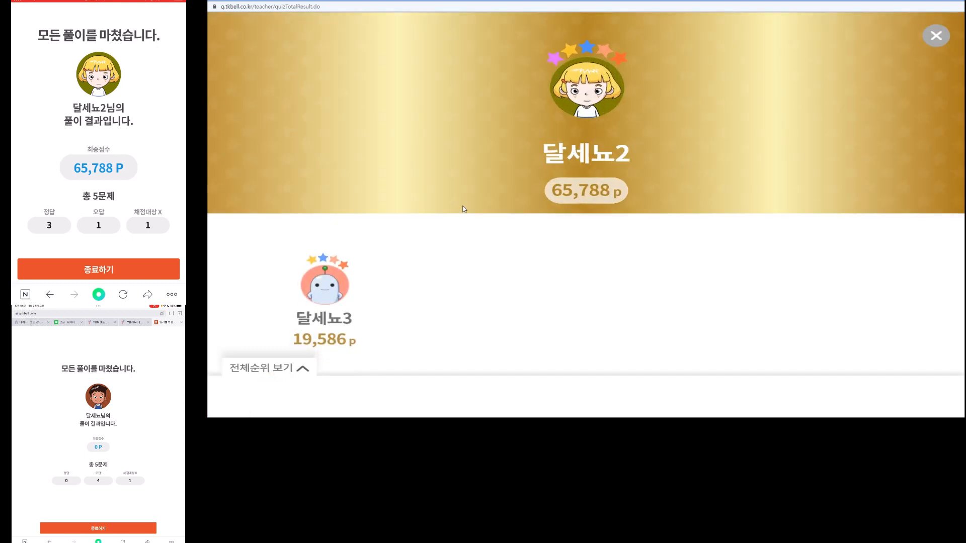
pyautogui.click(301, 370)
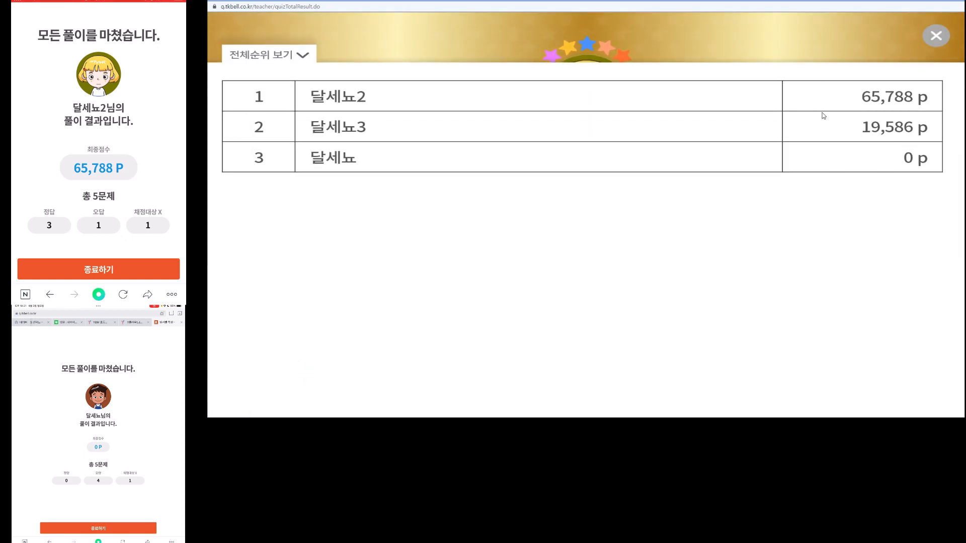
pyautogui.click(934, 37)
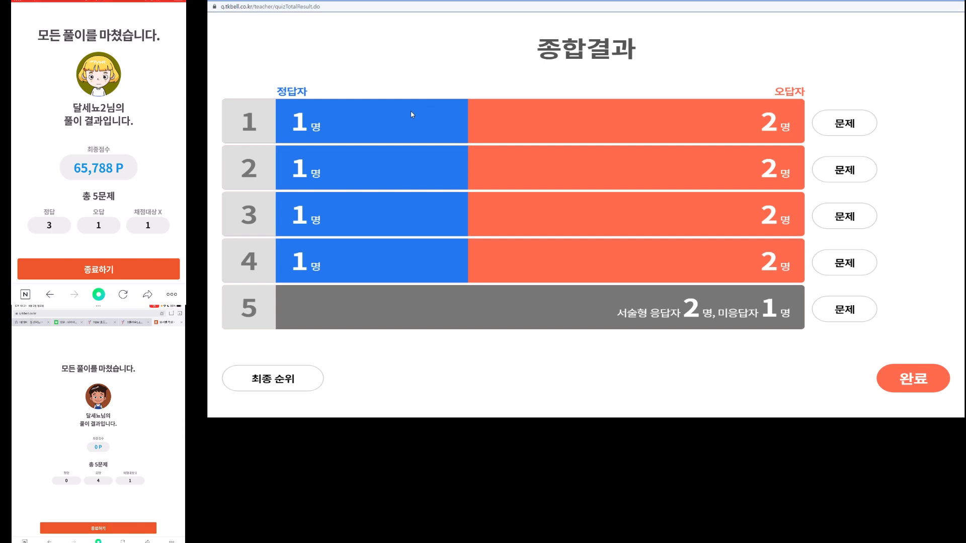
# - End the completed WiFi-on session and open a battle-mode room for the same quiz with the 3-minute (3분) timer
pyautogui.click(903, 381)
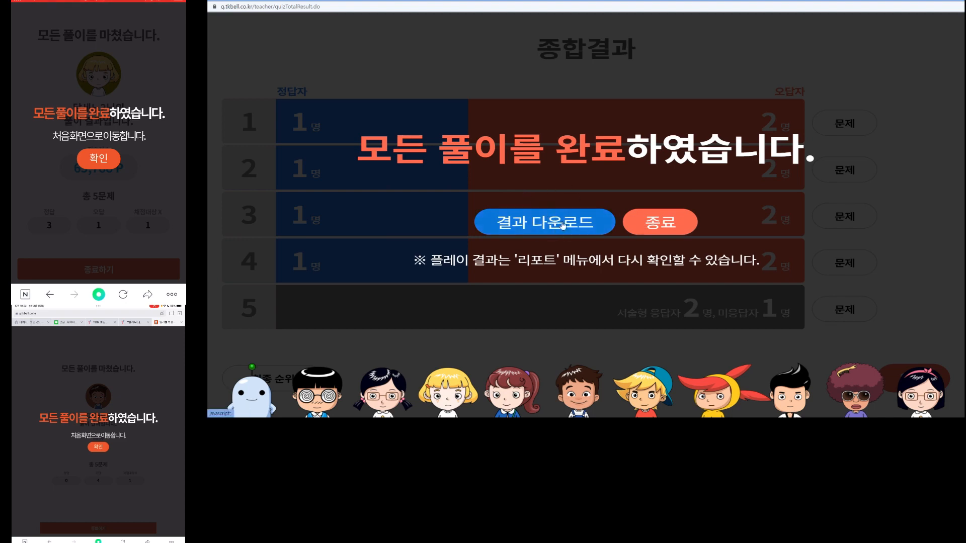
pyautogui.click(653, 224)
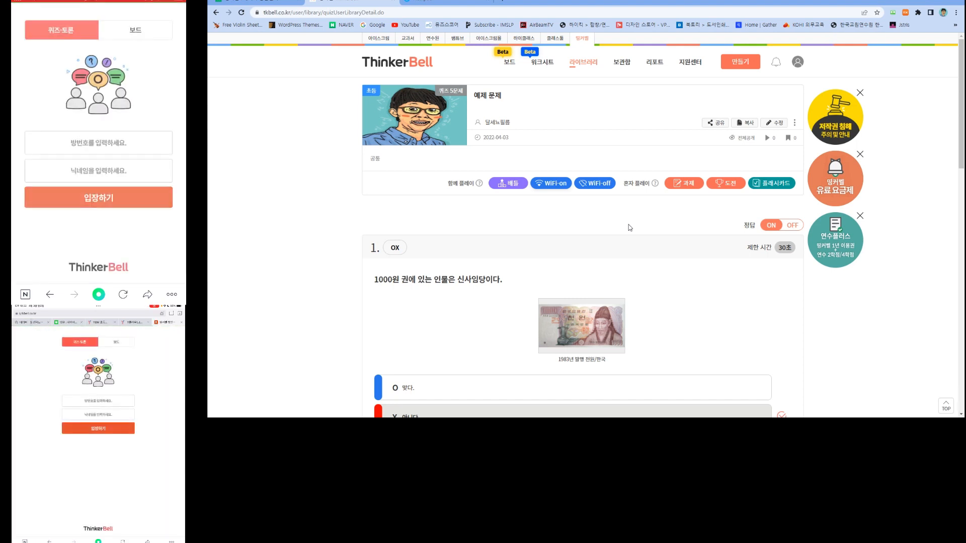
pyautogui.click(509, 186)
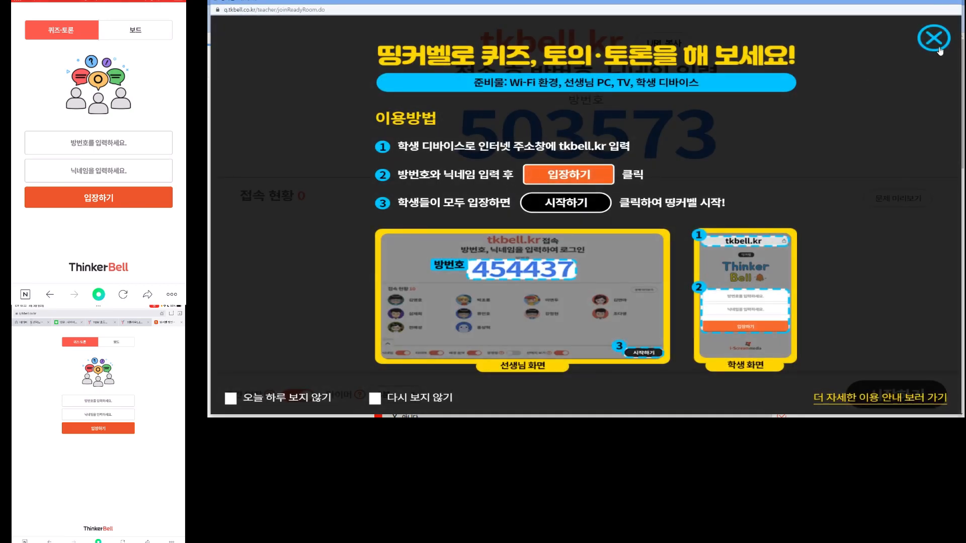
pyautogui.click(935, 38)
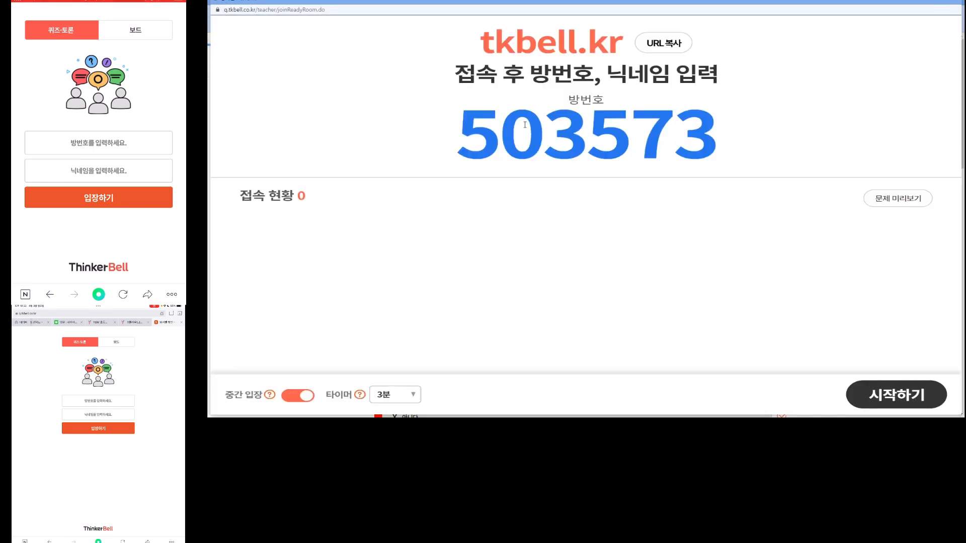
pyautogui.click(410, 394)
pyautogui.click(411, 396)
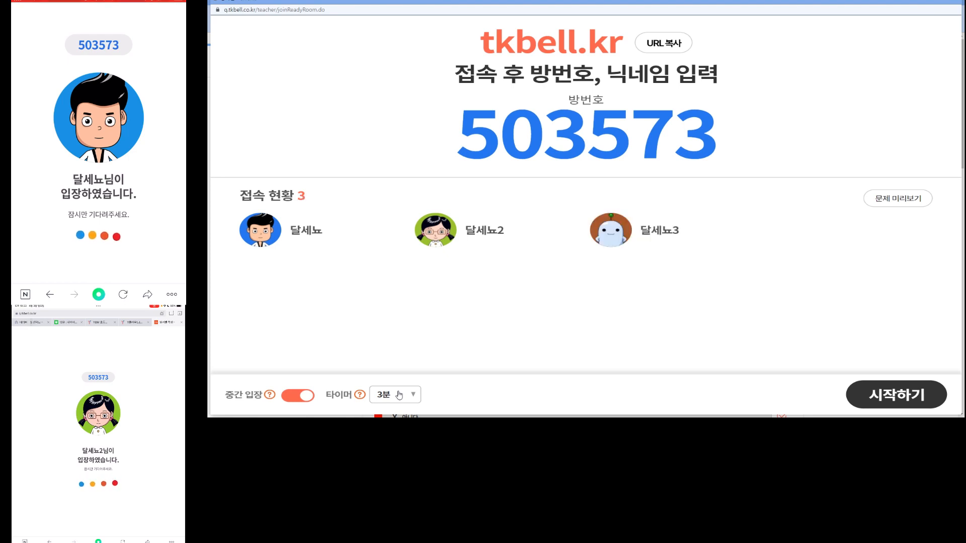
# - Preview the quiz's question list in the waiting room and start the battle
pyautogui.click(902, 204)
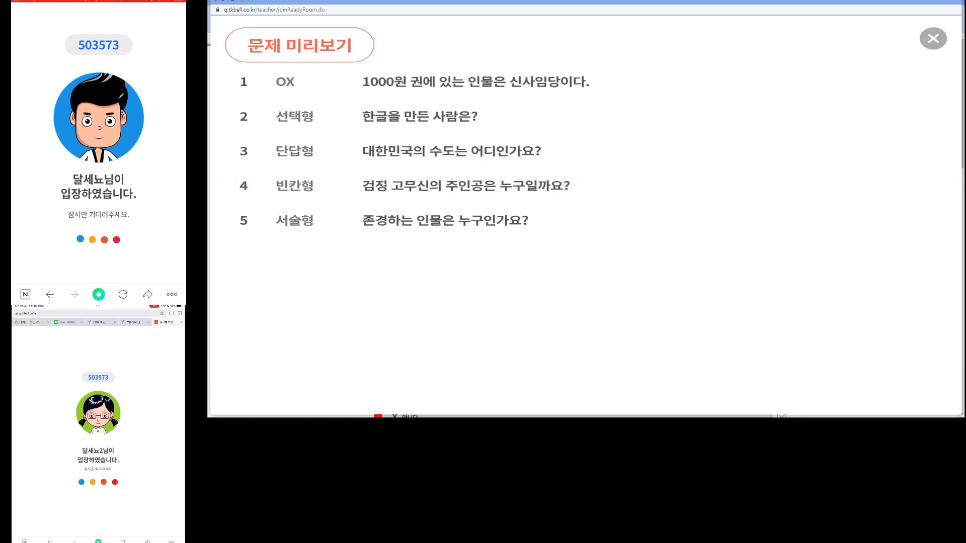
pyautogui.click(934, 39)
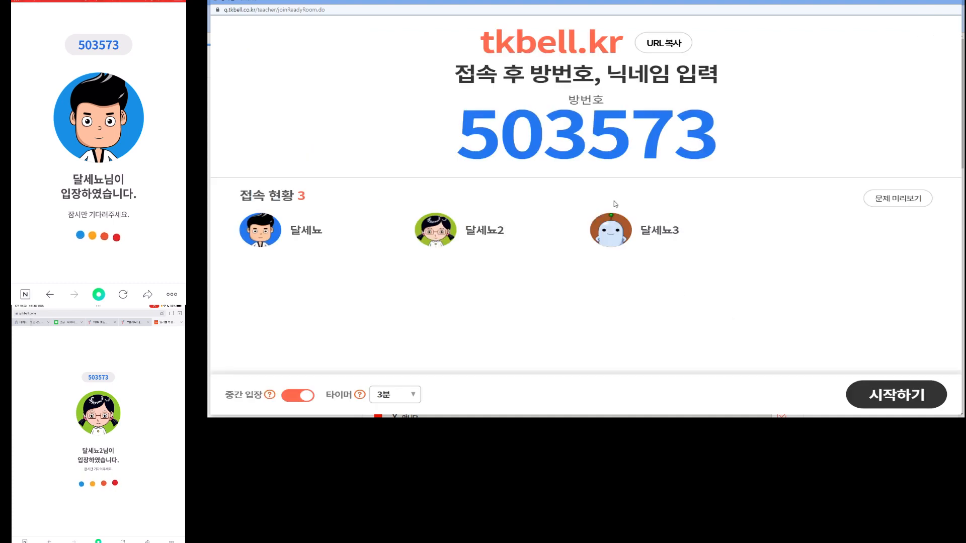
pyautogui.click(915, 402)
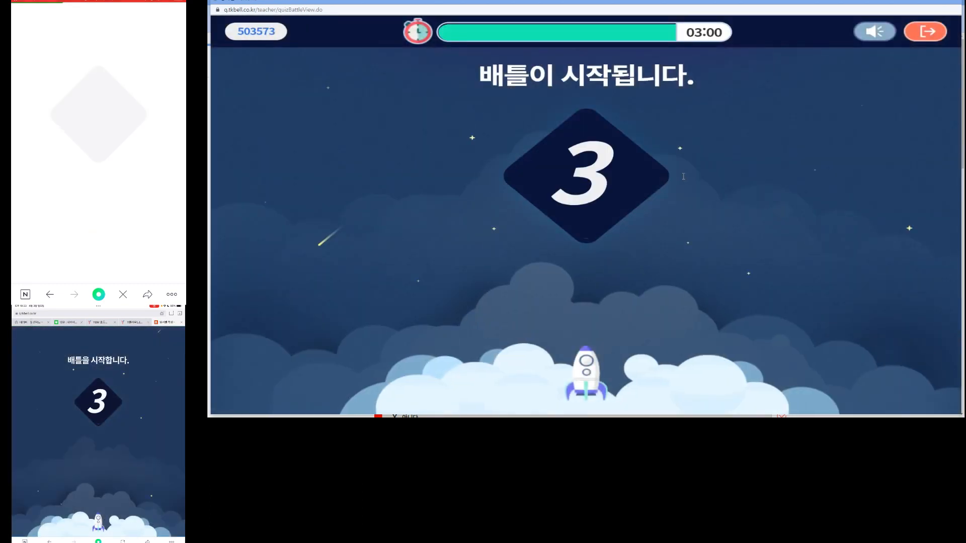
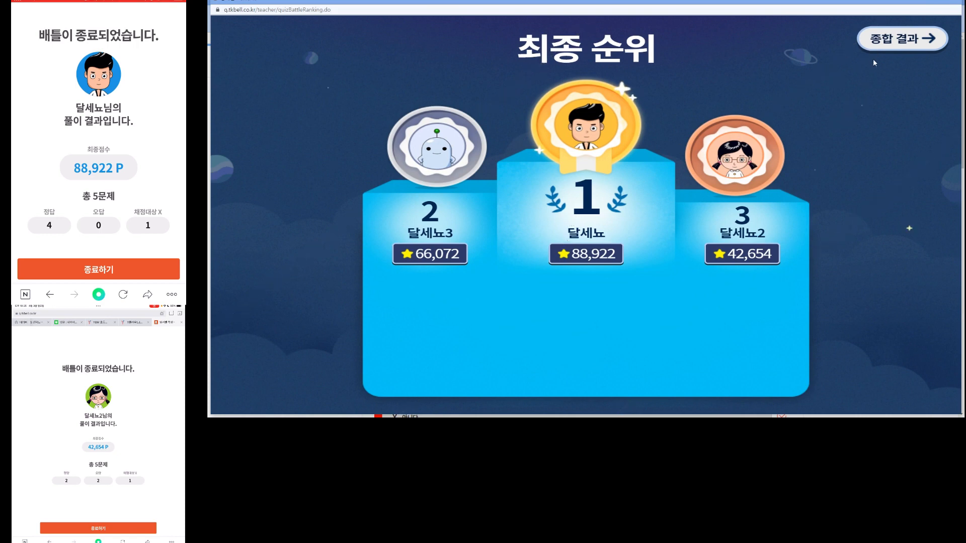
# - Show the battle's overall results and end the session
pyautogui.click(883, 40)
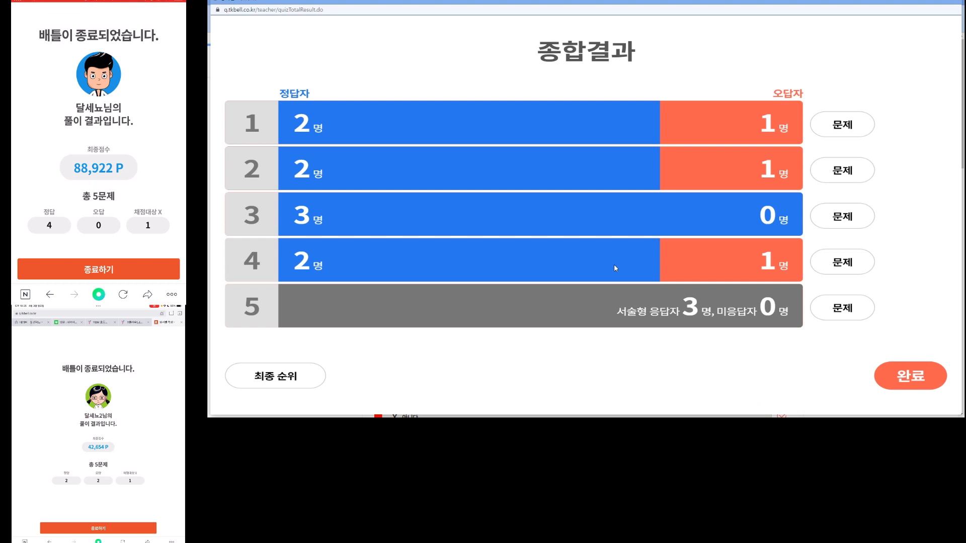
pyautogui.click(913, 386)
pyautogui.click(652, 223)
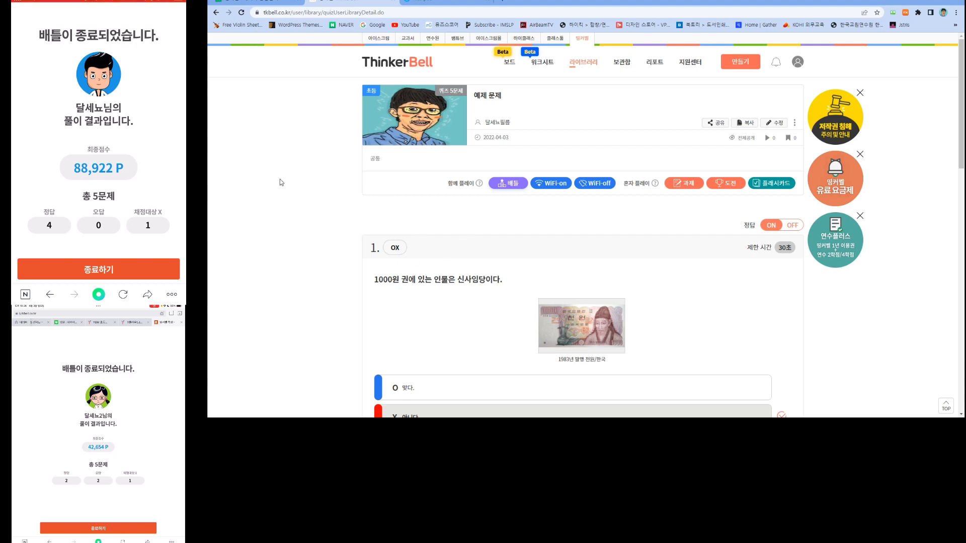
# - Switch to Nearpod and look through the Time to Climb questions back up to the first ones
pyautogui.click(422, 1)
pyautogui.scroll(10, 269, 251)
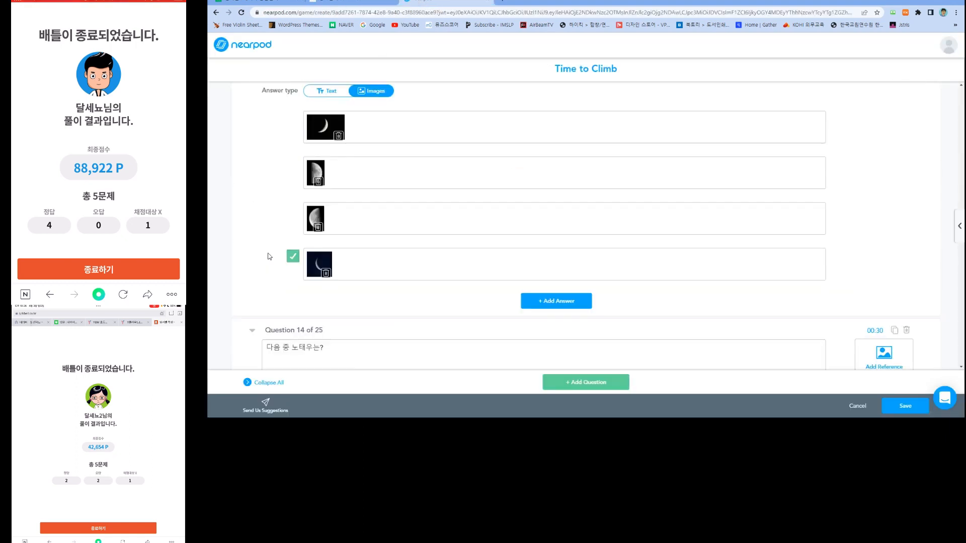
pyautogui.scroll(20, 270, 257)
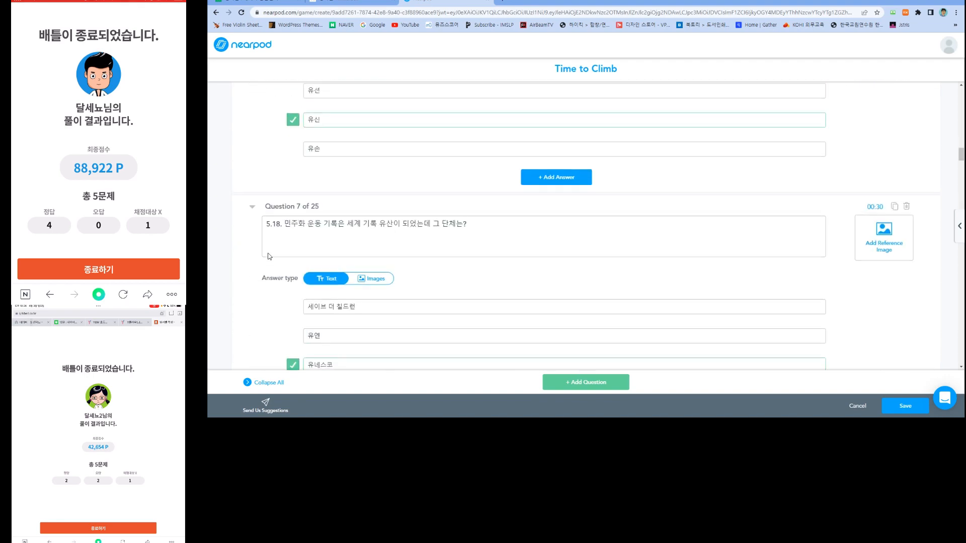
pyautogui.scroll(15, 269, 257)
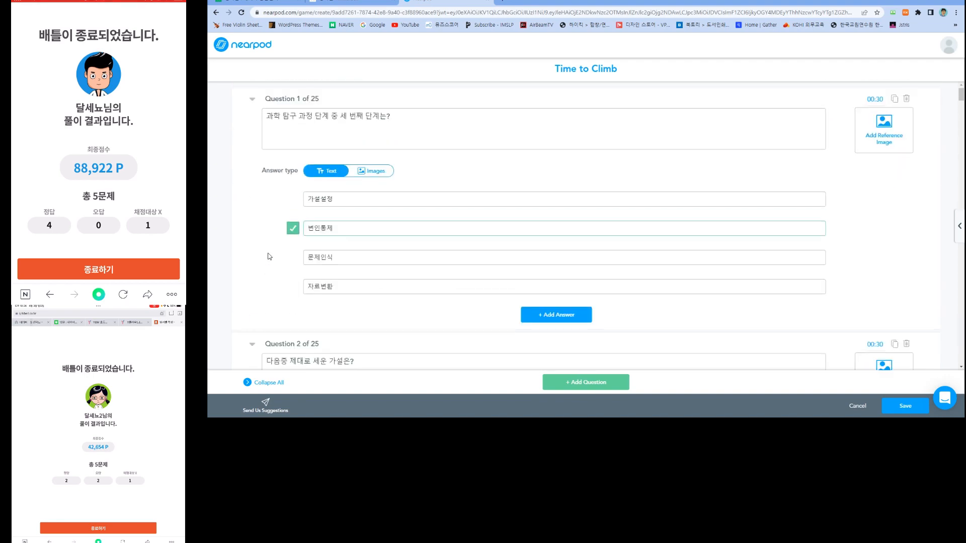
pyautogui.scroll(-5, 245, 228)
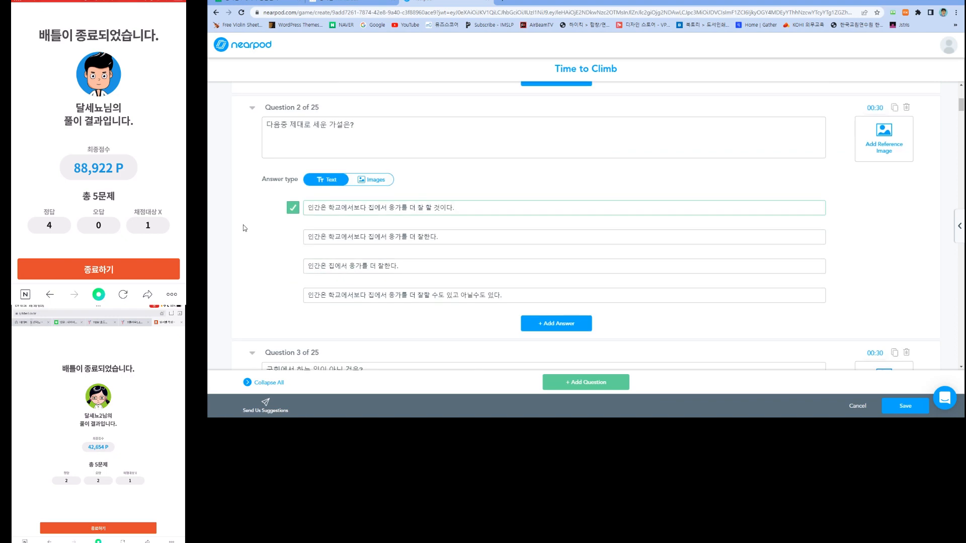
pyautogui.scroll(5, 245, 227)
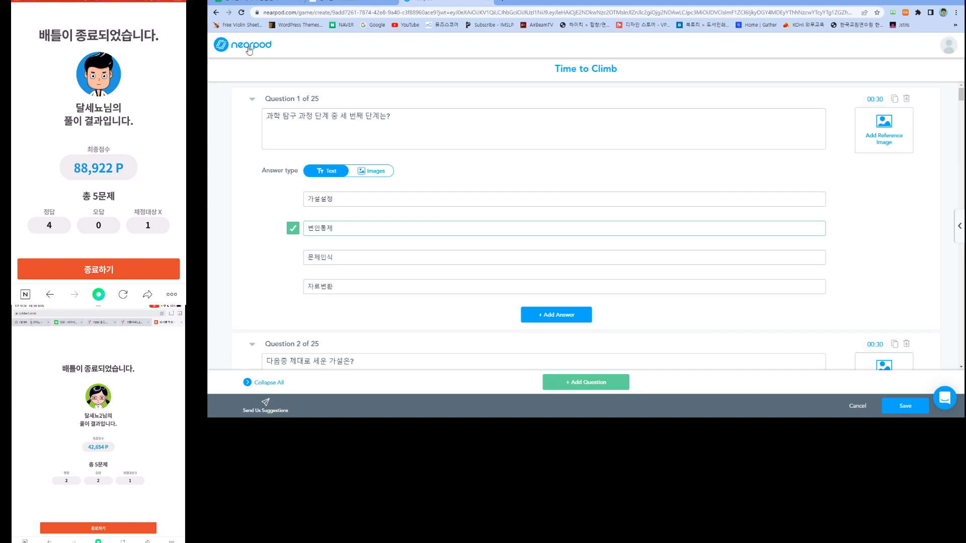
# - Go back to the My Lessons library and create a new lesson
pyautogui.click(255, 46)
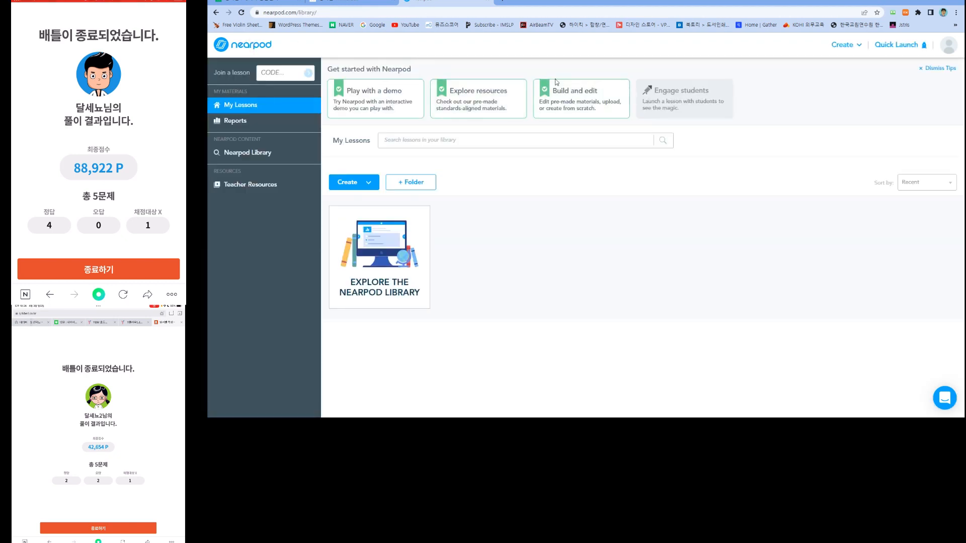
pyautogui.scroll(-1, 880, 377)
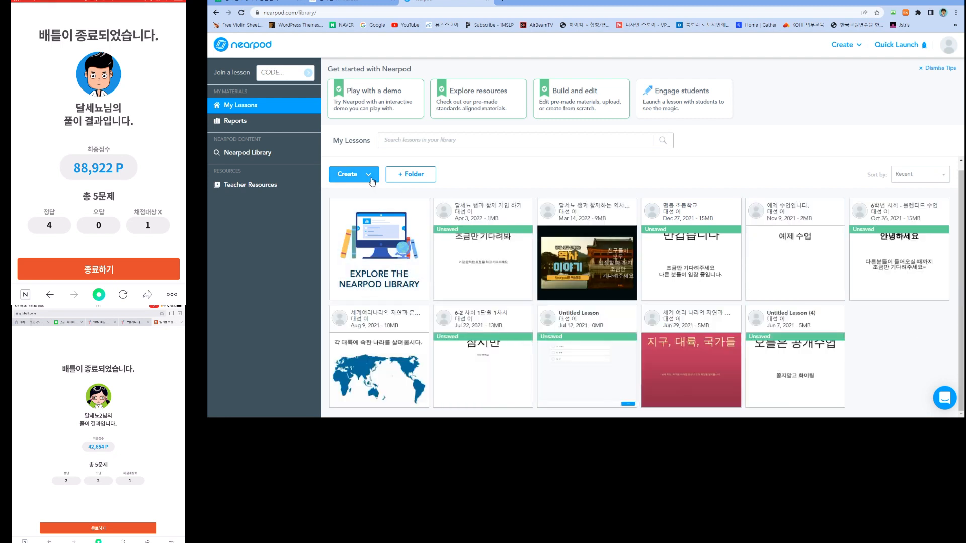
pyautogui.click(353, 175)
pyautogui.click(373, 196)
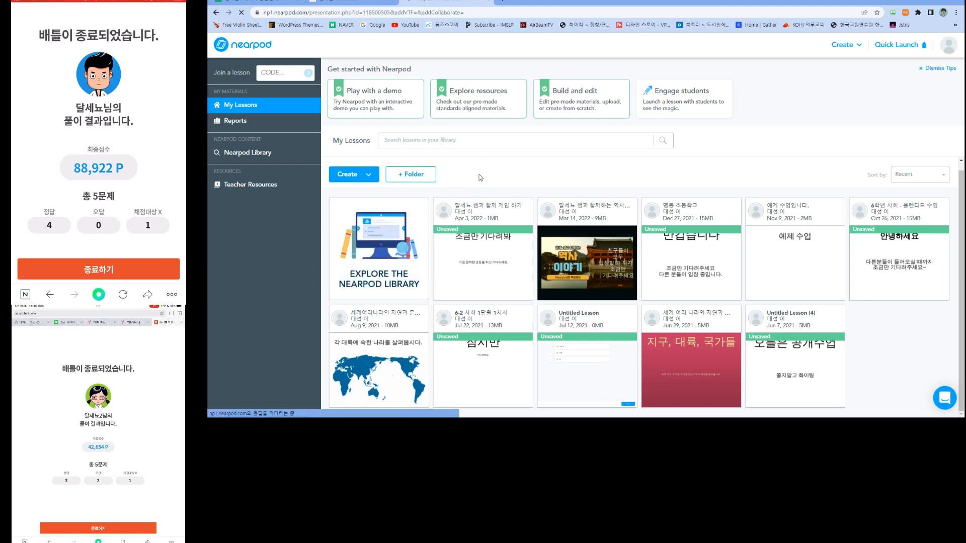
# - Name the new lesson "예제 수업" in its details, leaving grade and subject unset, and submit
pyautogui.click(448, 74)
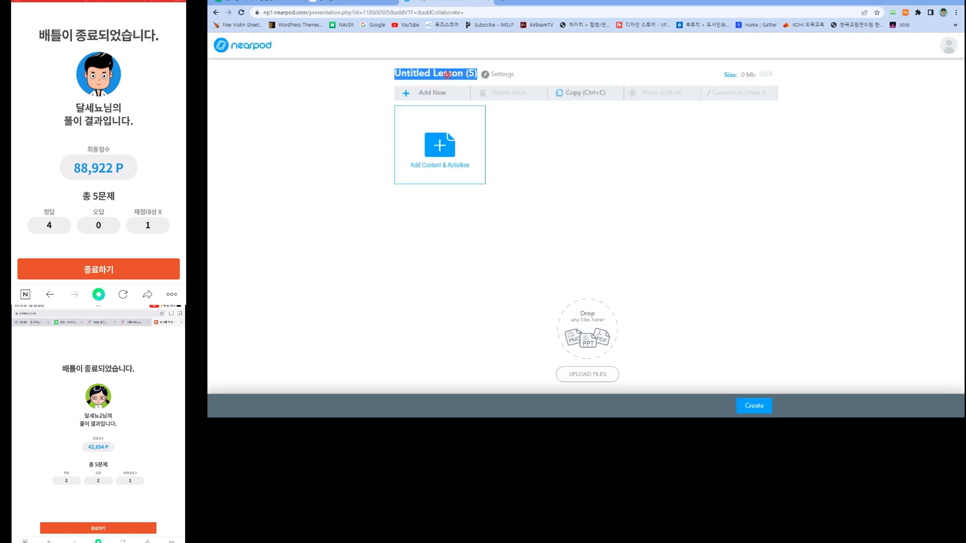
pyautogui.click(485, 74)
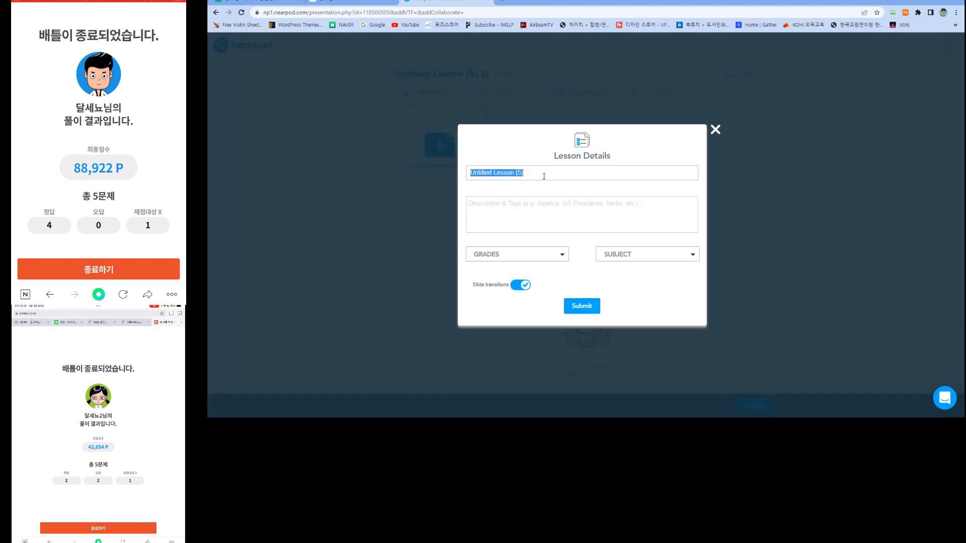
pyautogui.press('BackSpace')
pyautogui.write('dPtl')
pyautogui.press('BackSpace')
pyautogui.press('BackSpace')
pyautogui.press('BackSpace')
pyautogui.press('BackSpace')
pyautogui.write('예')
pyautogui.click(549, 254)
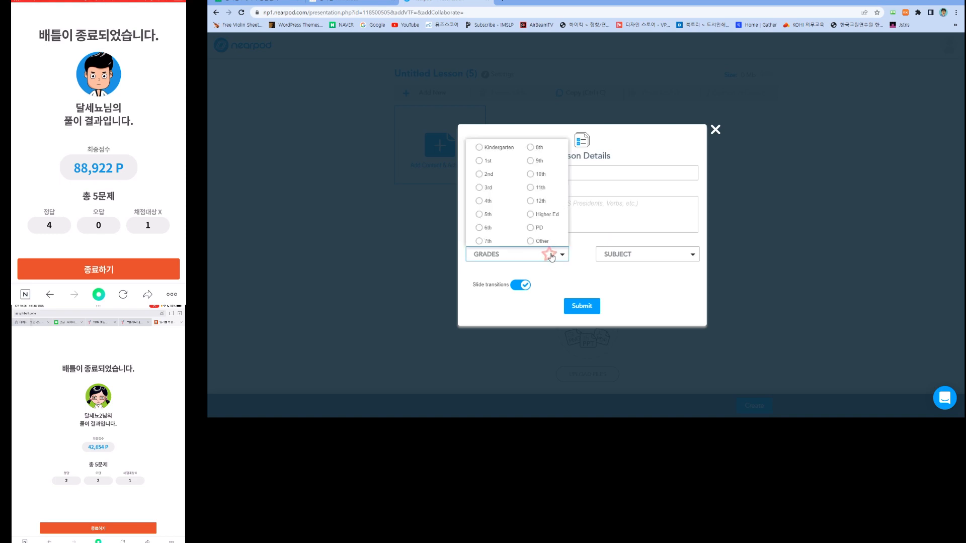
pyautogui.click(630, 253)
pyautogui.click(624, 296)
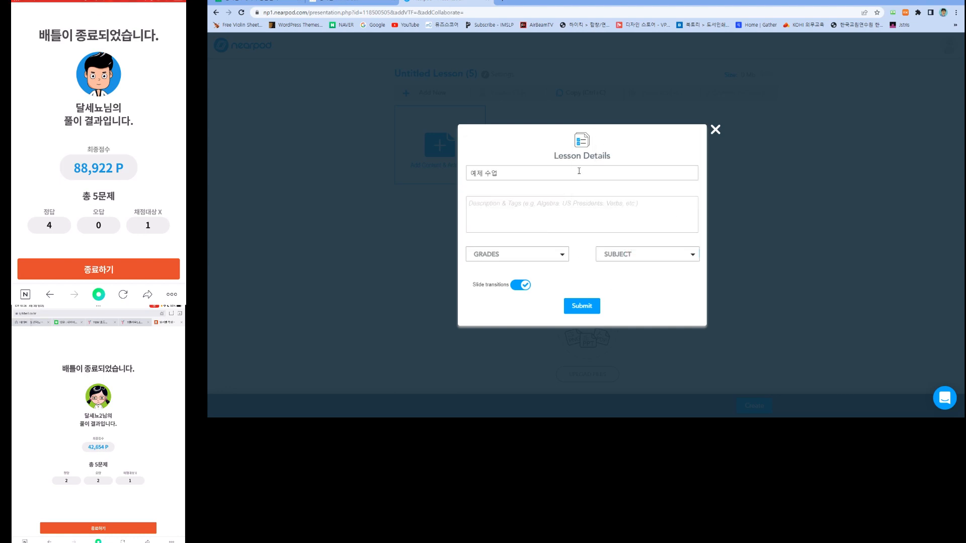
pyautogui.click(582, 308)
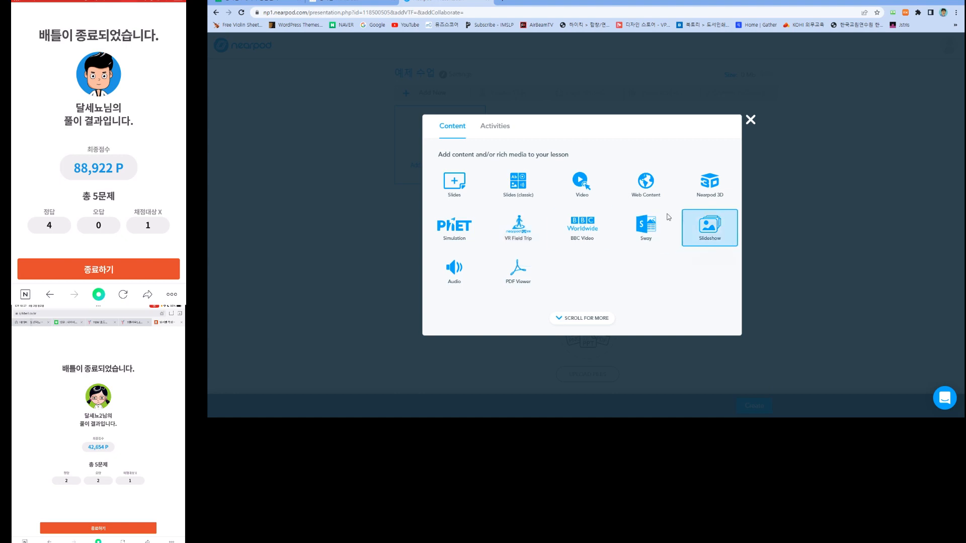
# - Add a Time To Climb activity to the lesson and collapse the ready-made activity library
pyautogui.click(497, 129)
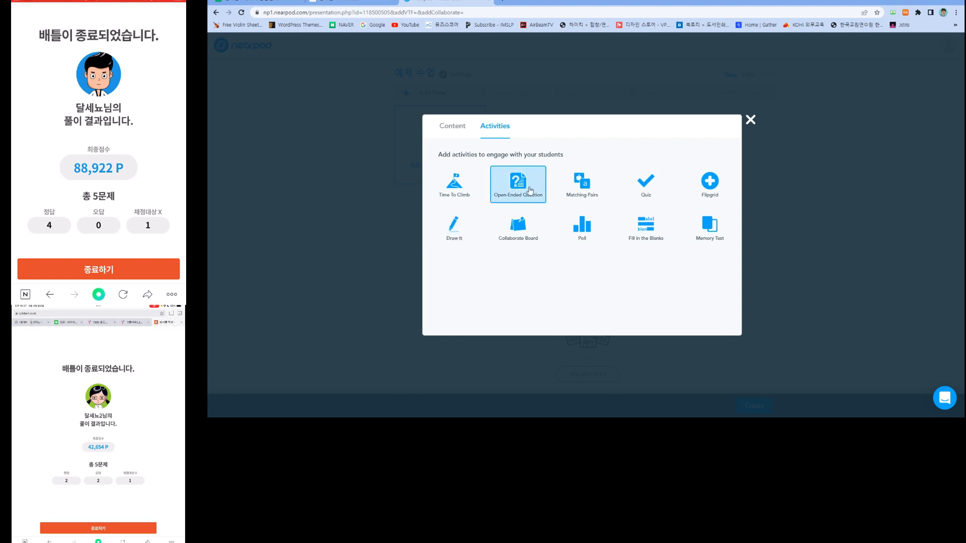
pyautogui.click(456, 190)
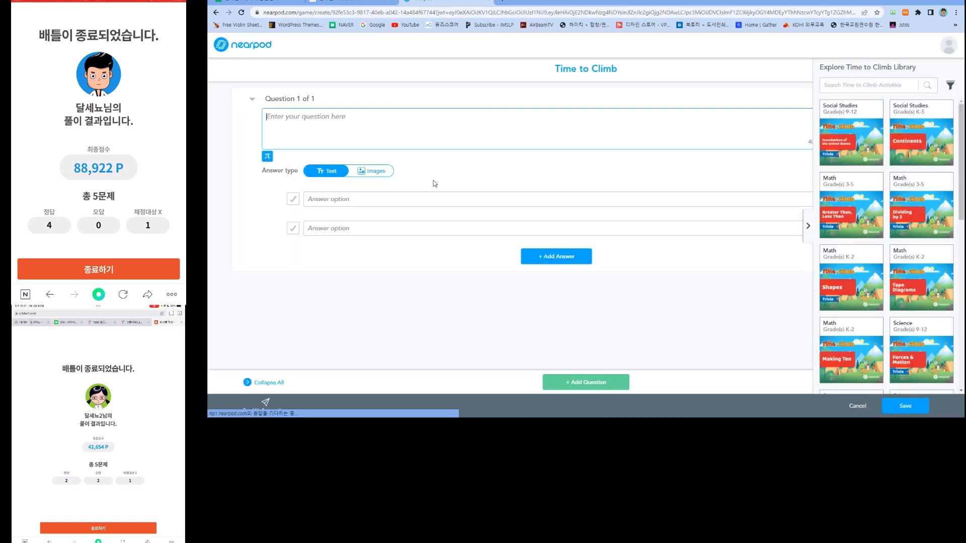
pyautogui.click(808, 228)
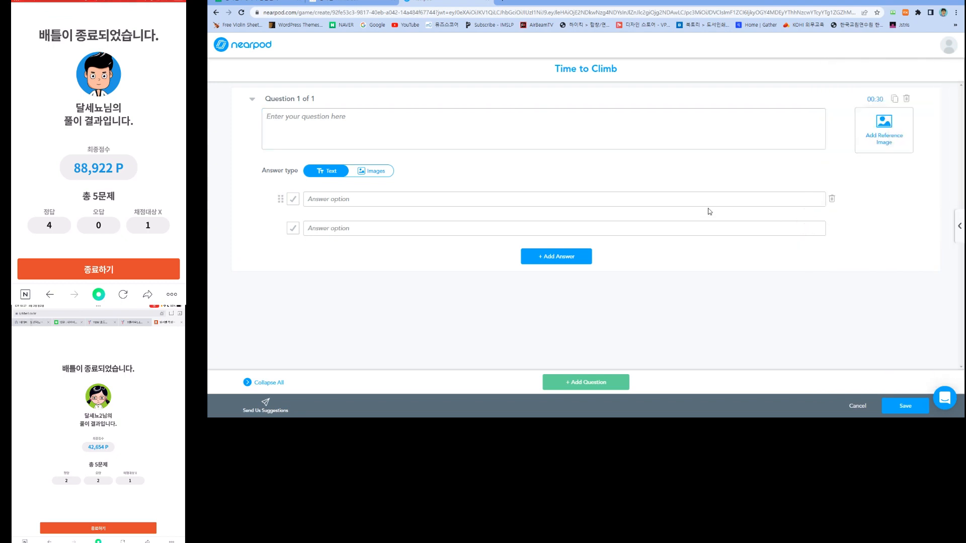
# - Enter "1000원 권에 있는 인물은?" as the first question and extend it to four answer options
pyautogui.click(412, 126)
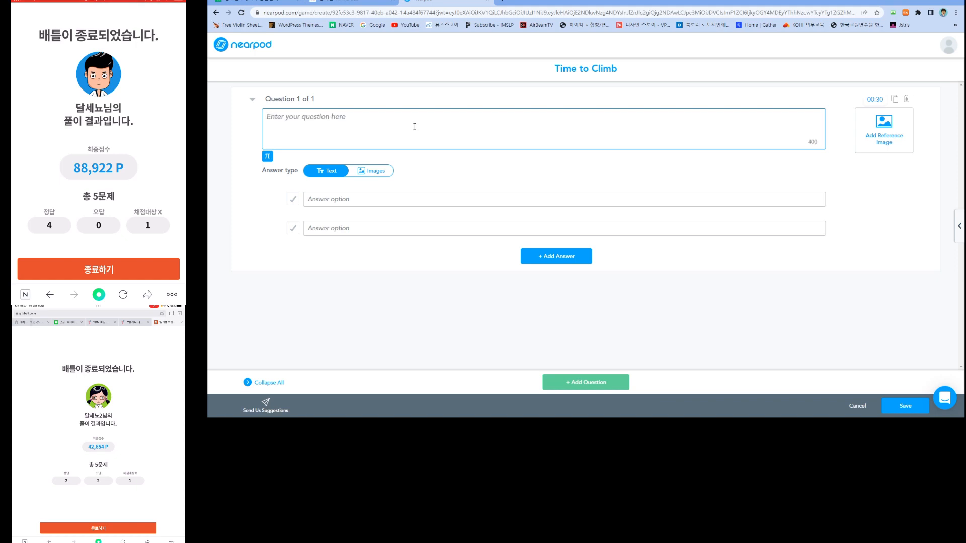
pyautogui.write('100')
pyautogui.write('원')
pyautogui.click(347, 199)
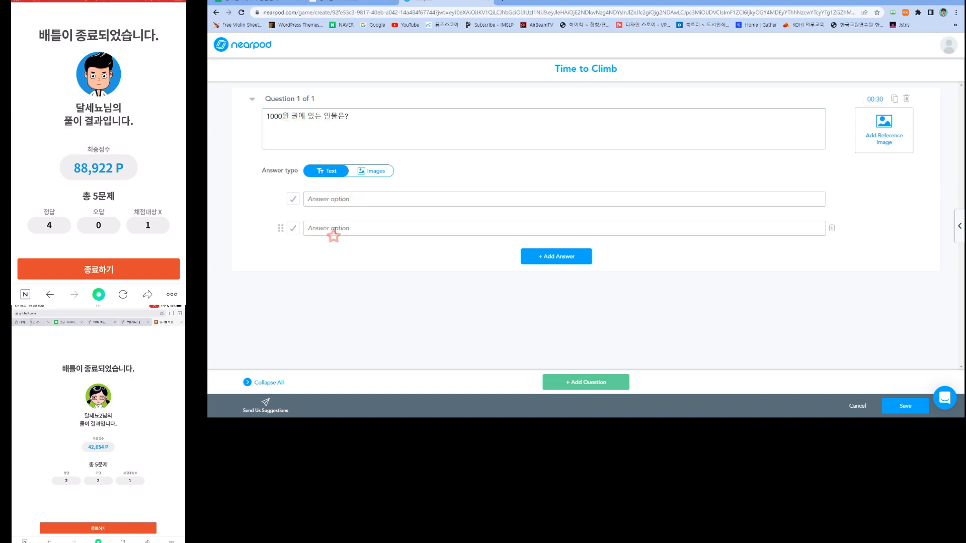
pyautogui.click(334, 232)
pyautogui.click(342, 198)
pyautogui.click(334, 228)
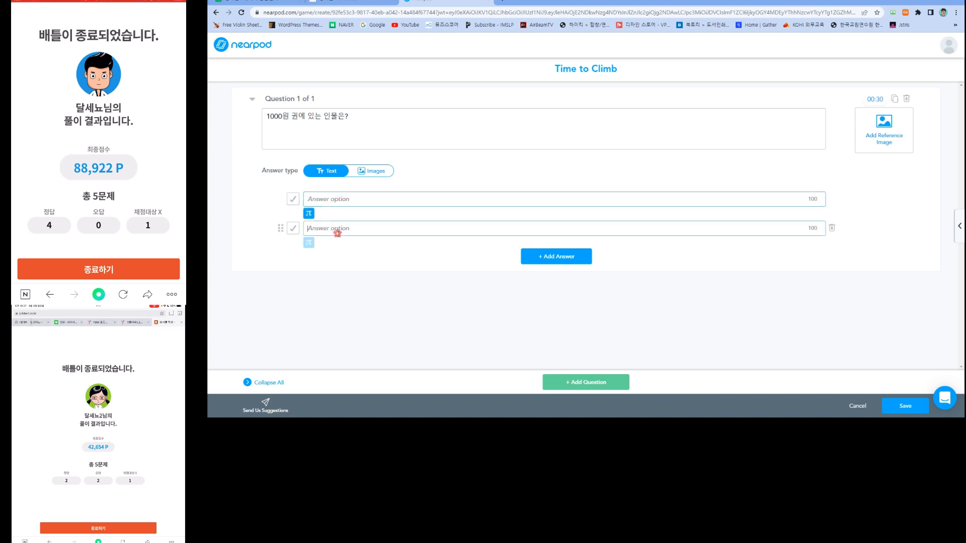
pyautogui.click(558, 255)
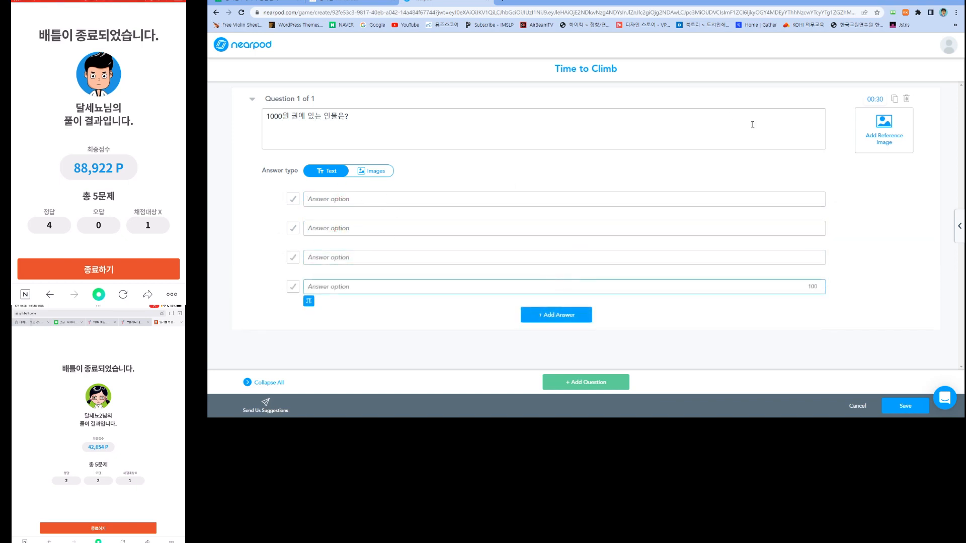
# - Search the web images for "천원권" and save the blue 1000-won note as the question's reference image
pyautogui.click(884, 132)
pyautogui.click(529, 151)
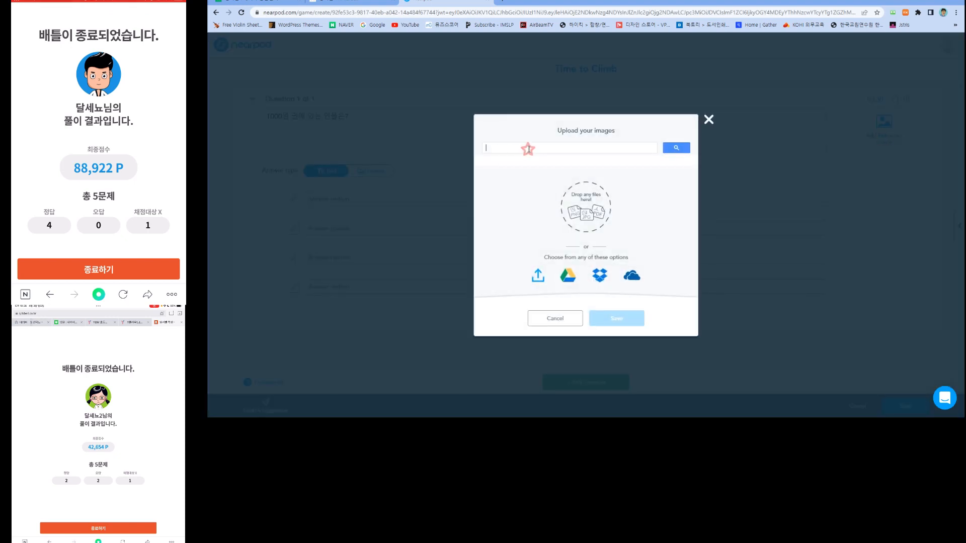
pyautogui.write('체ㄴ원 권')
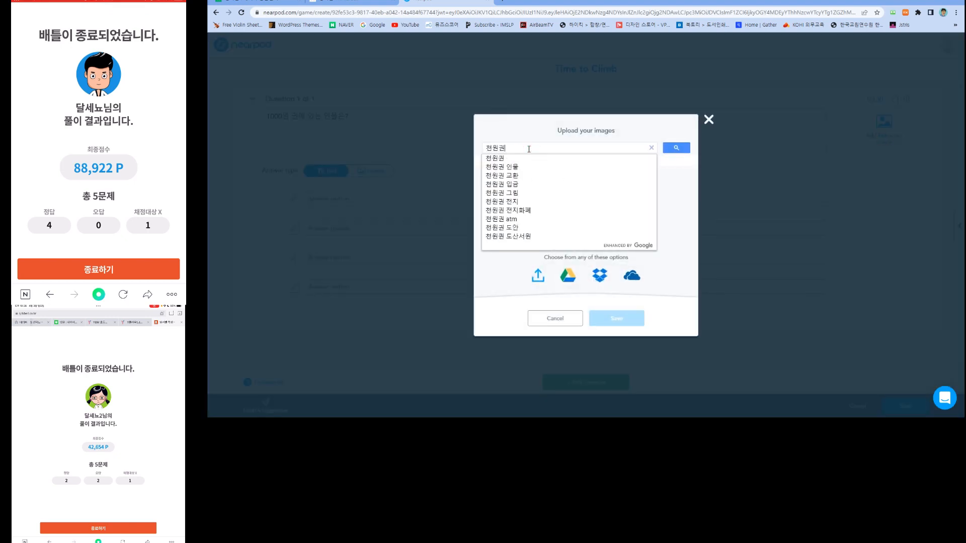
pyautogui.press('Return')
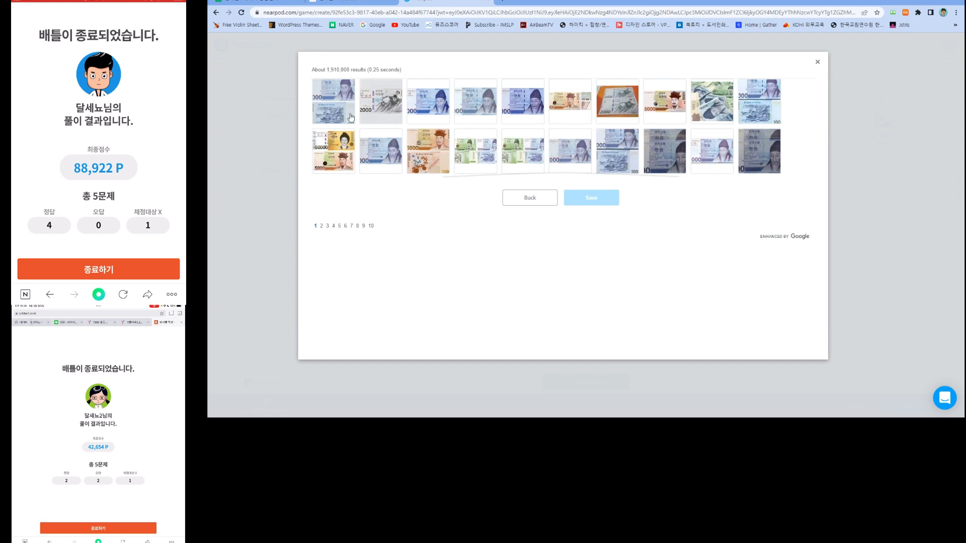
pyautogui.click(428, 101)
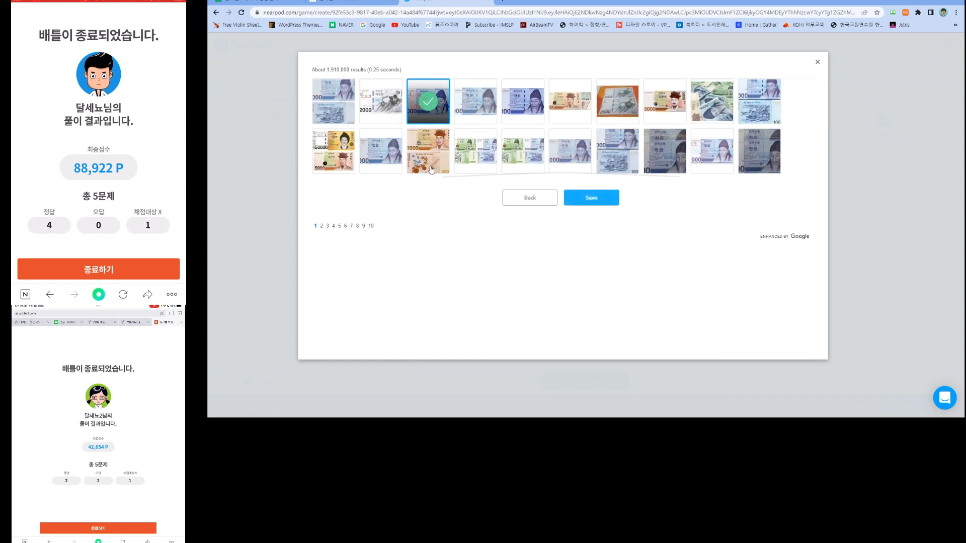
pyautogui.click(589, 197)
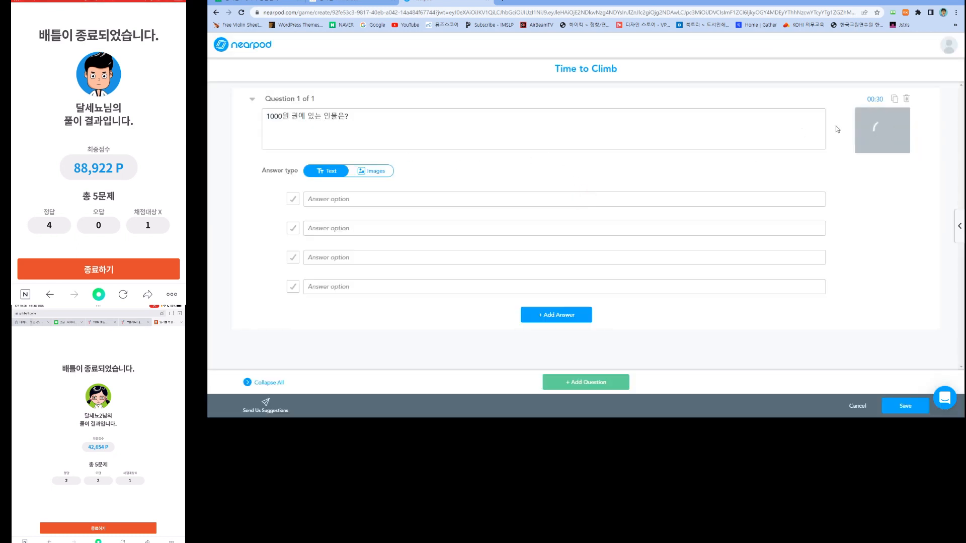
# - Check the first question's time limit setting without changing it and duplicate the question
pyautogui.click(874, 101)
pyautogui.click(663, 186)
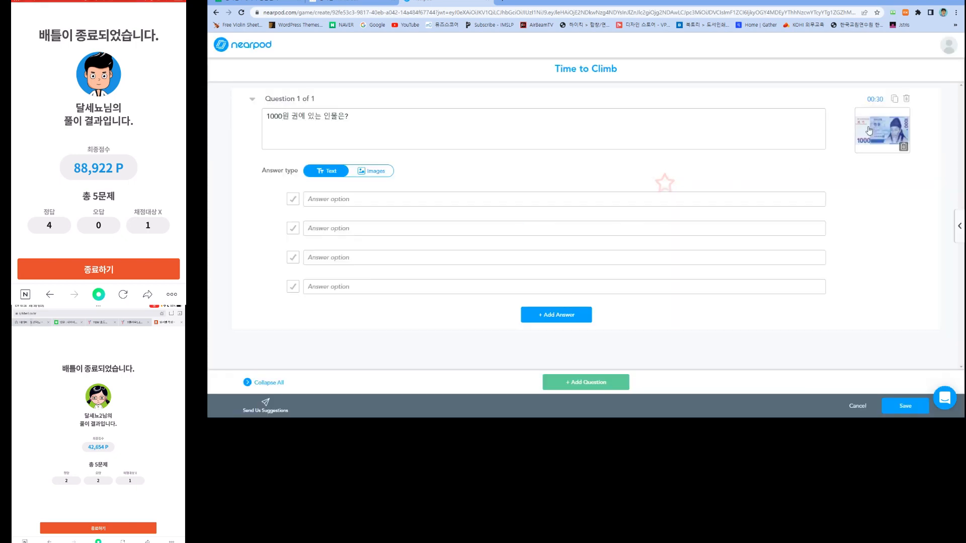
pyautogui.click(892, 101)
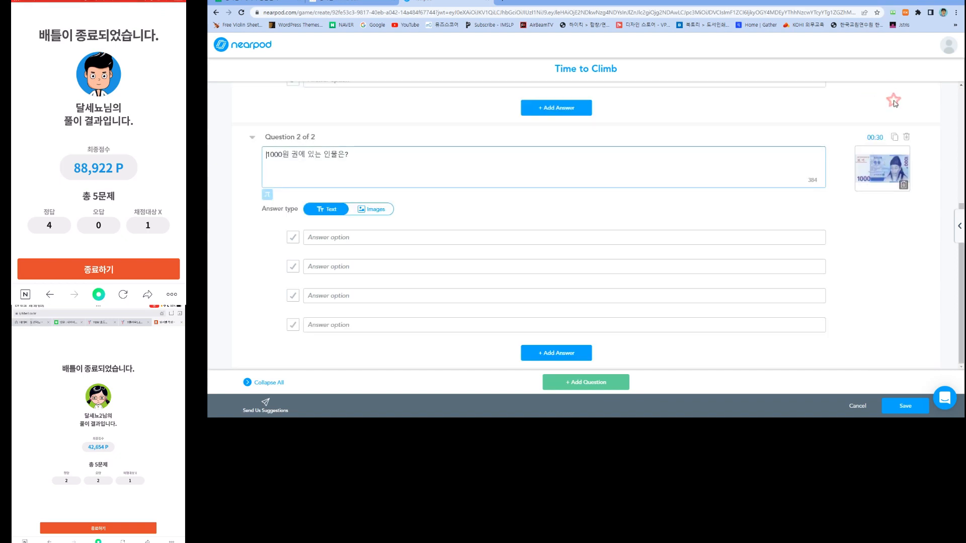
pyautogui.scroll(4, 740, 239)
pyautogui.scroll(-4, 739, 233)
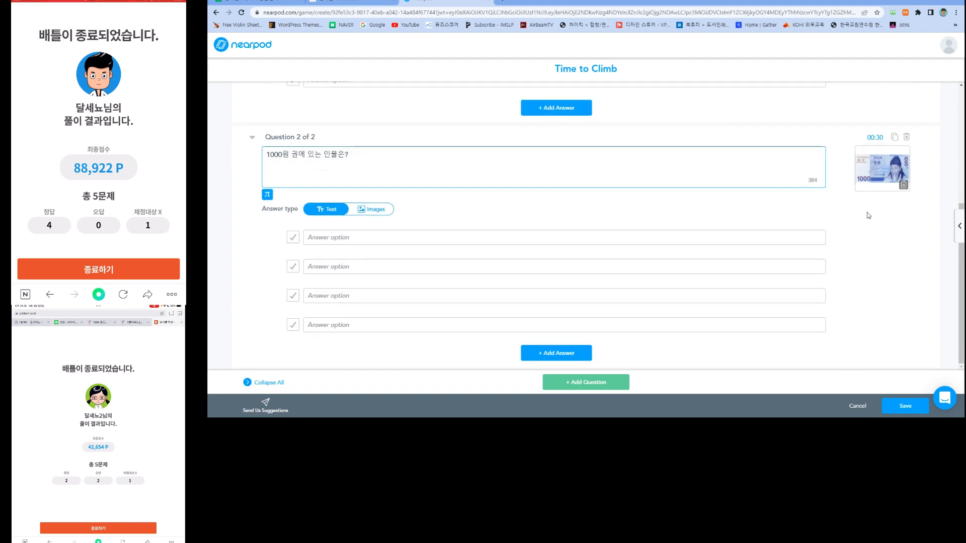
pyautogui.scroll(4, 351, 146)
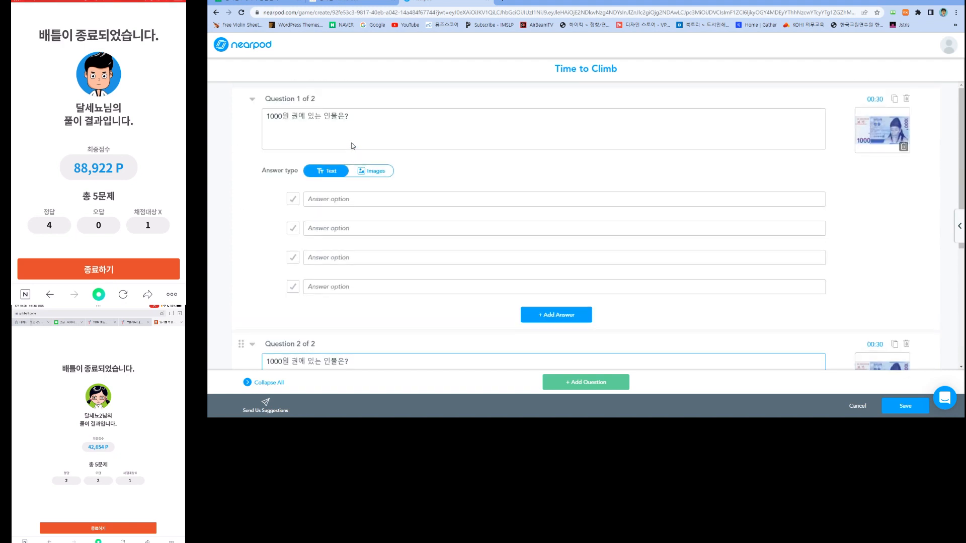
# - Fill the first question's answers with 이성계, 이항복, 신사임당 and 퇴계이황, marking 퇴계이황 as correct
pyautogui.click(333, 205)
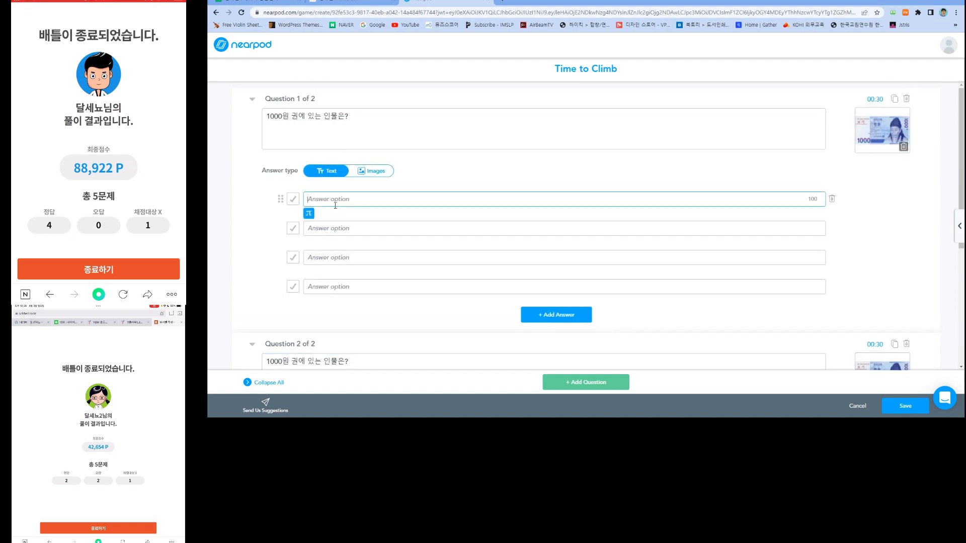
pyautogui.write('이성계')
pyautogui.press('Tab')
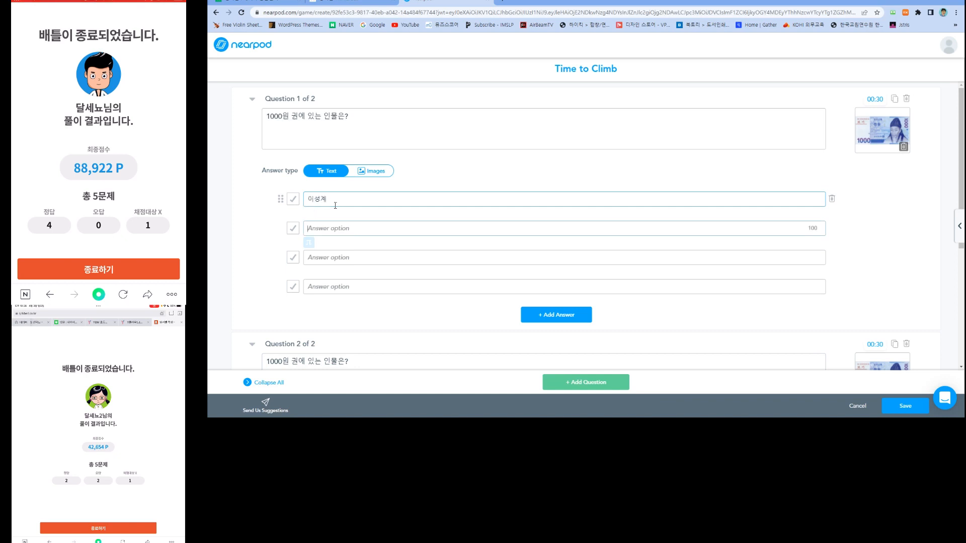
pyautogui.write('이해')
pyautogui.press('Tab')
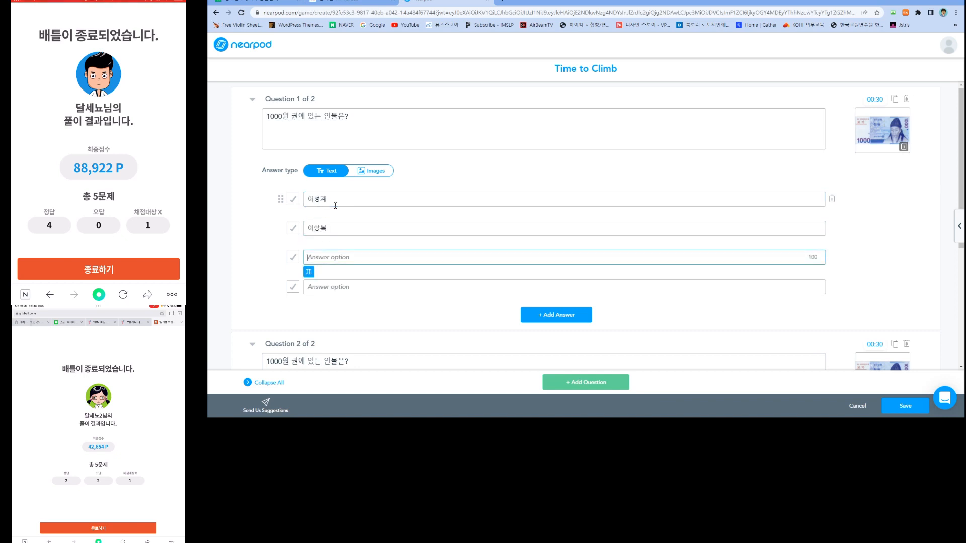
pyautogui.write('신사임당')
pyautogui.press('Tab')
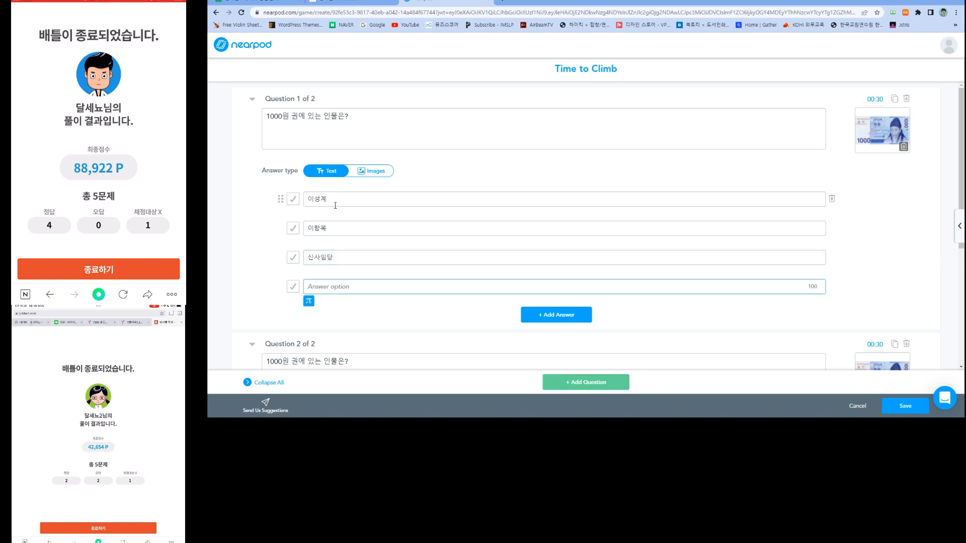
pyautogui.write('퇴계이황')
pyautogui.click(292, 286)
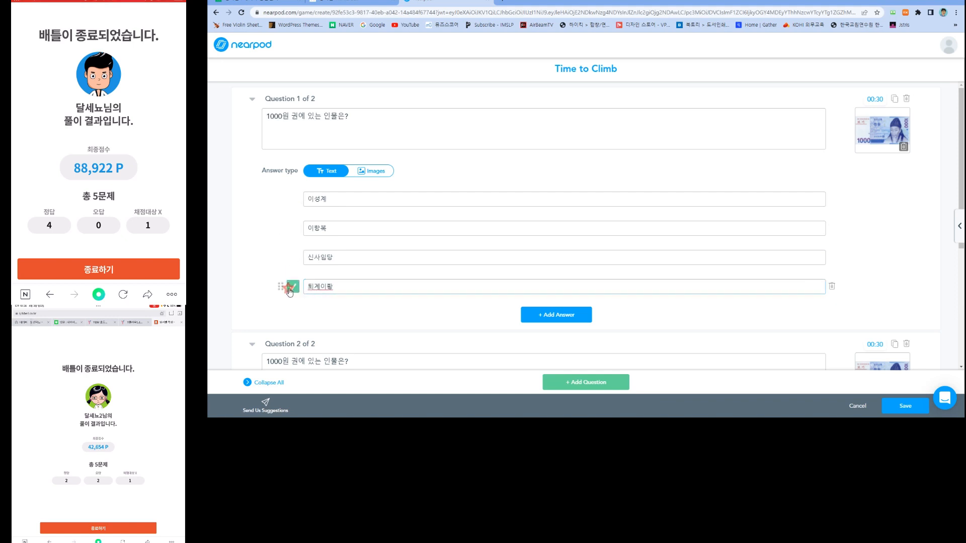
pyautogui.click(293, 229)
# - Change the duplicated question's text to "한글을 만든 사람은?" and remove its reference image
pyautogui.scroll(-3, 354, 246)
pyautogui.click(437, 206)
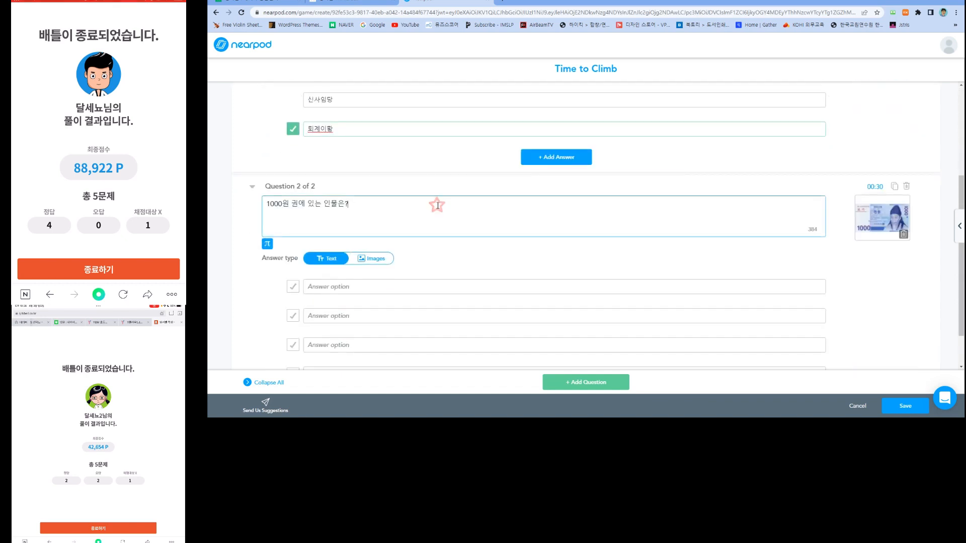
pyautogui.hotkey('ctrl', 'a')
pyautogui.write('한그월')
pyautogui.write(' 만든 사람이')
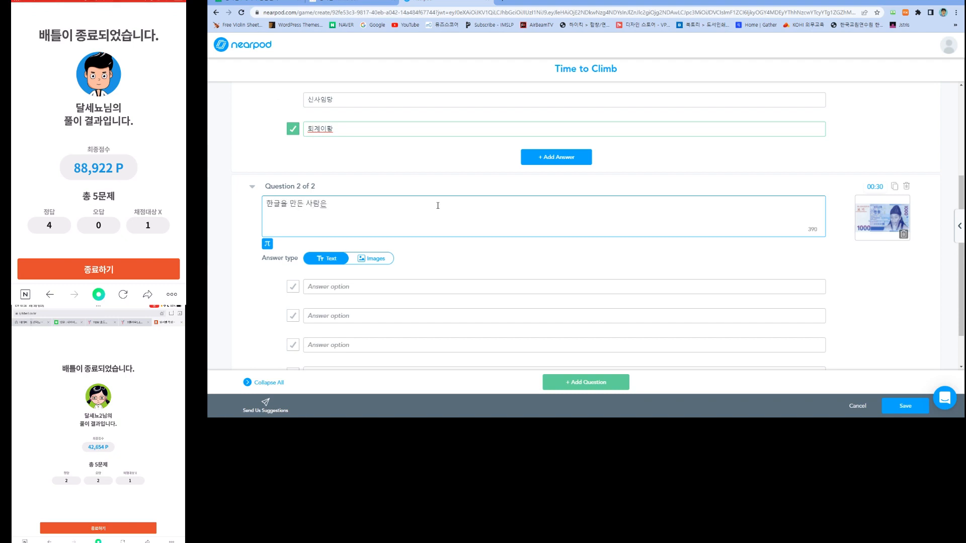
pyautogui.click(904, 234)
pyautogui.click(886, 219)
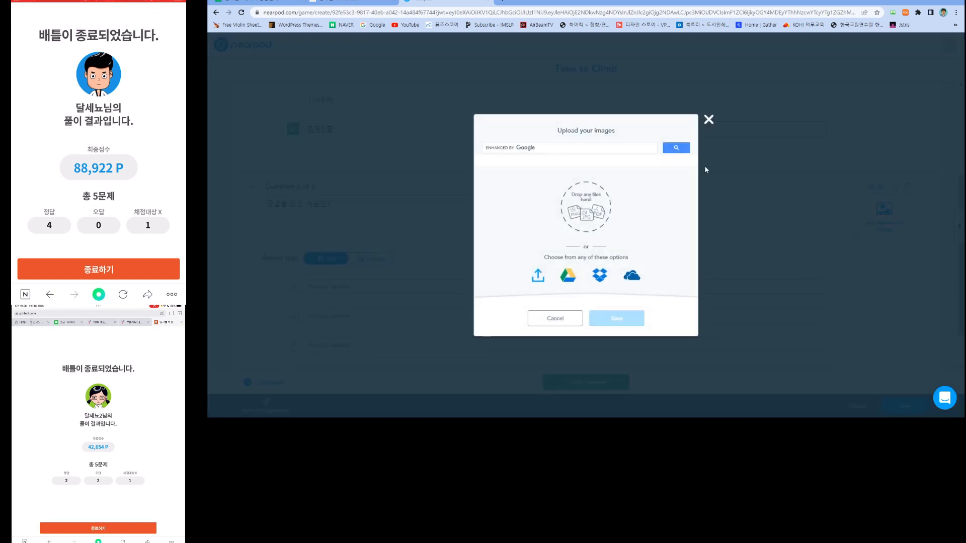
pyautogui.click(708, 119)
# - Switch the second question's answers to images and add the first web image found for "신사임당" as the first answer
pyautogui.click(362, 265)
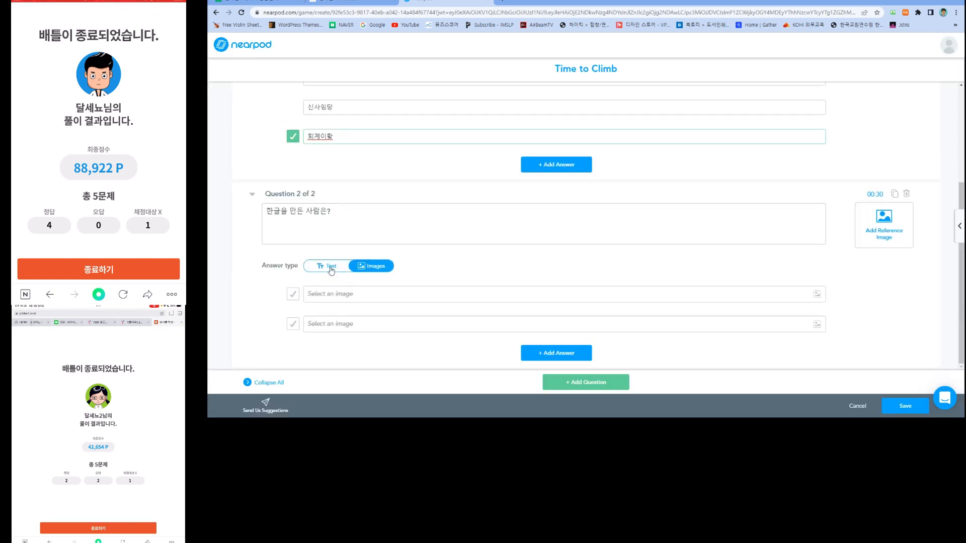
pyautogui.click(341, 297)
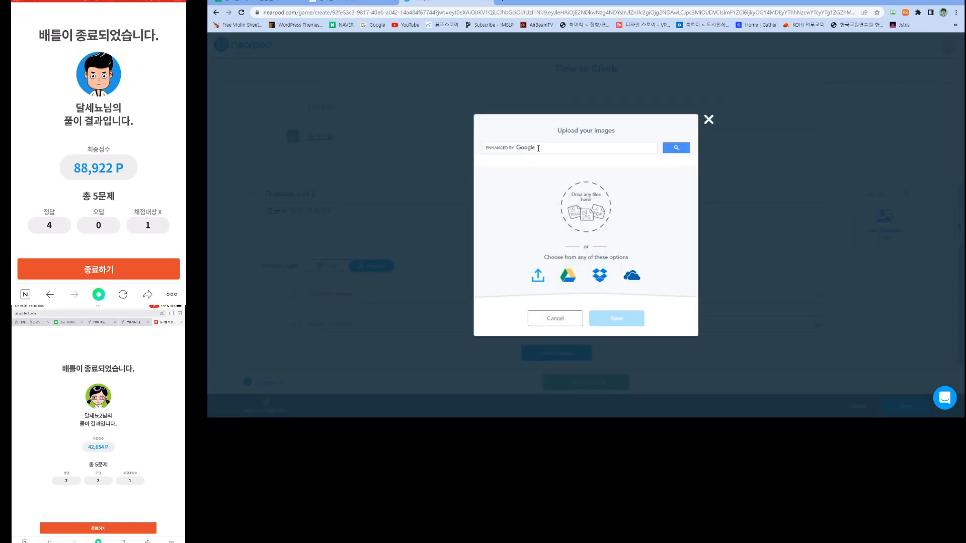
pyautogui.click(538, 147)
pyautogui.write('시ㄴ사임당')
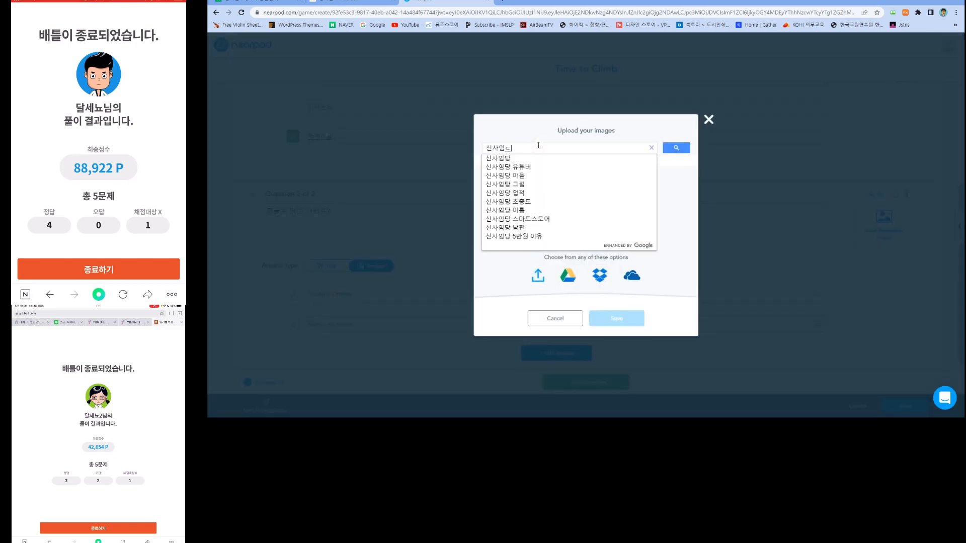
pyautogui.press('Return')
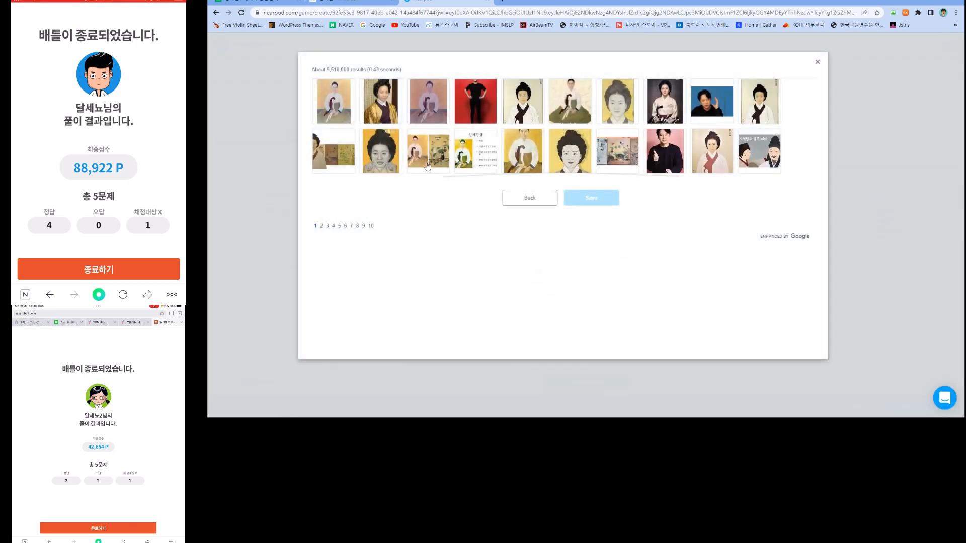
pyautogui.click(322, 91)
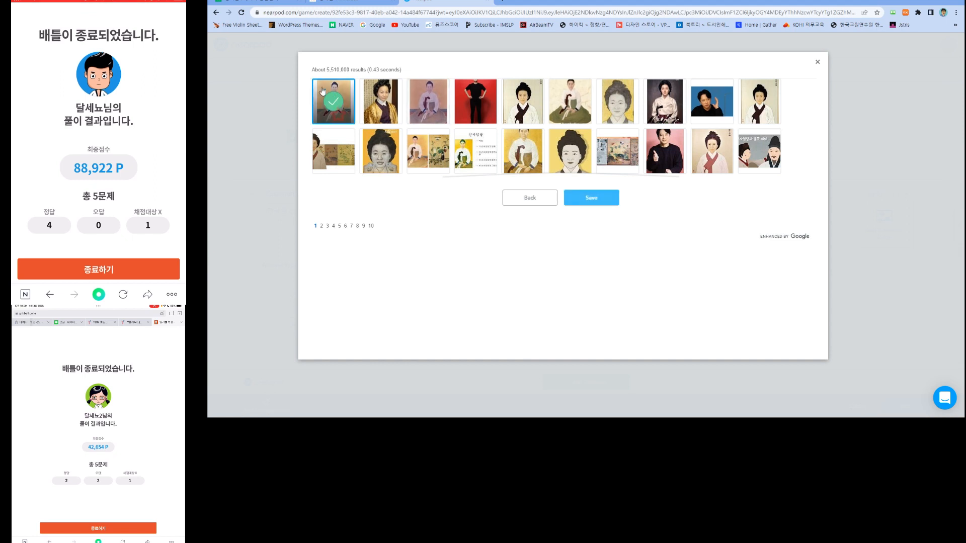
pyautogui.click(592, 199)
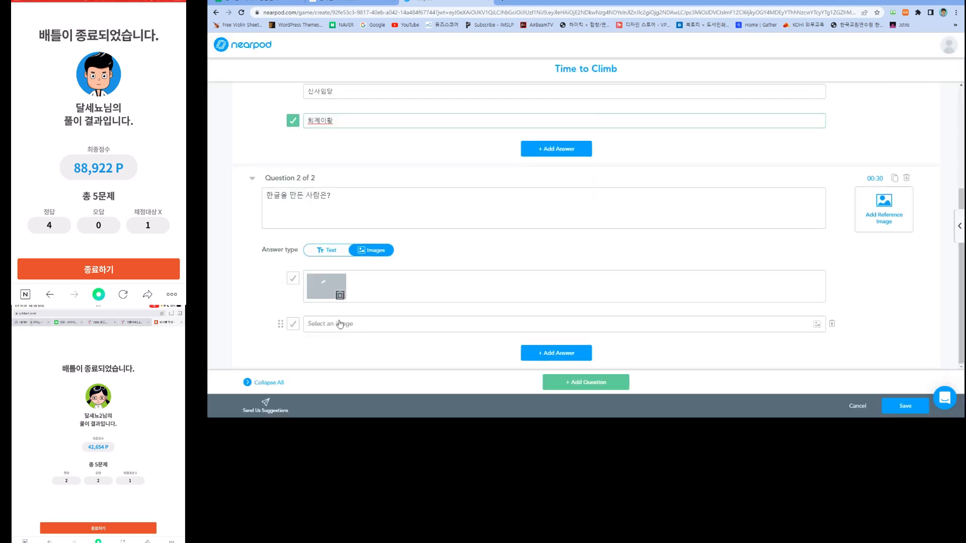
# - Fill the second question's second answer with the first web image found for "세종대왕"
pyautogui.click(340, 323)
pyautogui.click(537, 147)
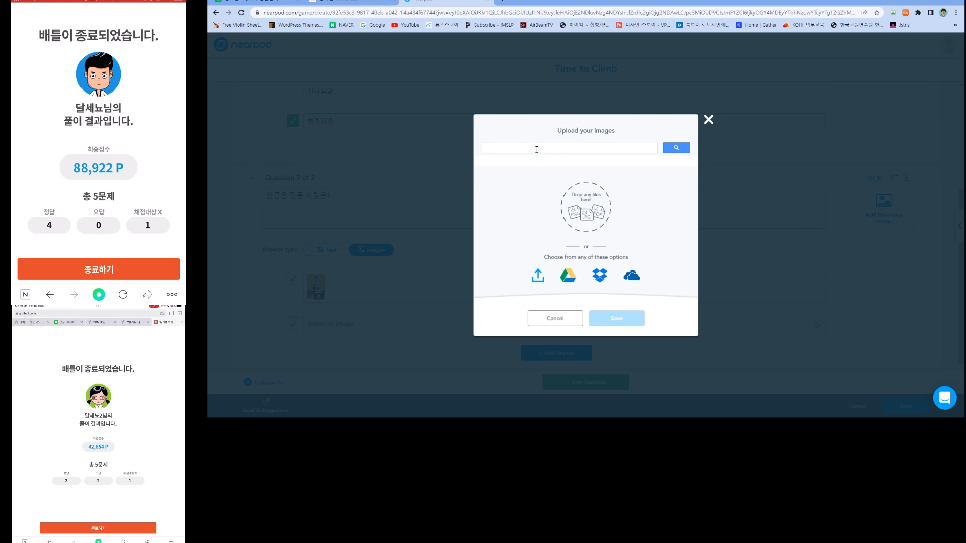
pyautogui.write('세종대왕')
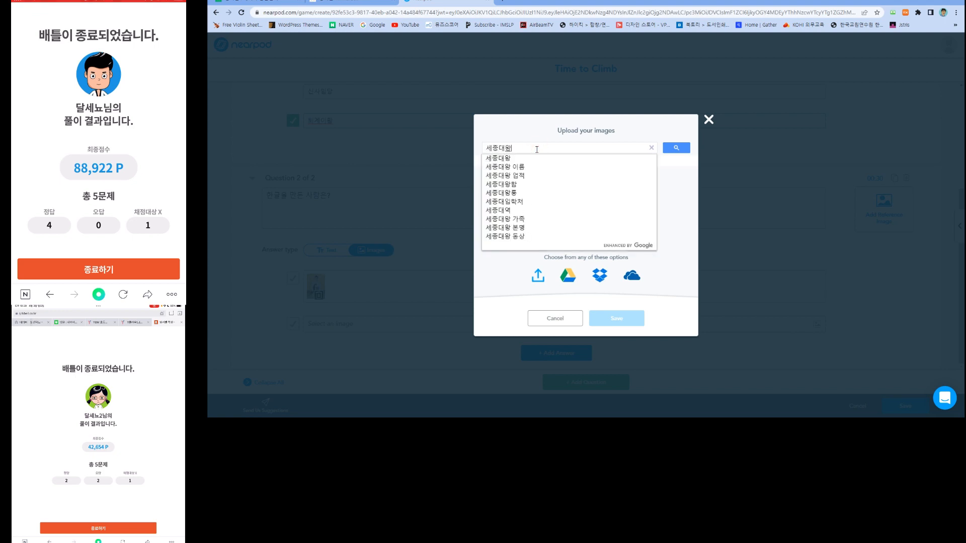
pyautogui.press('Return')
pyautogui.click(333, 101)
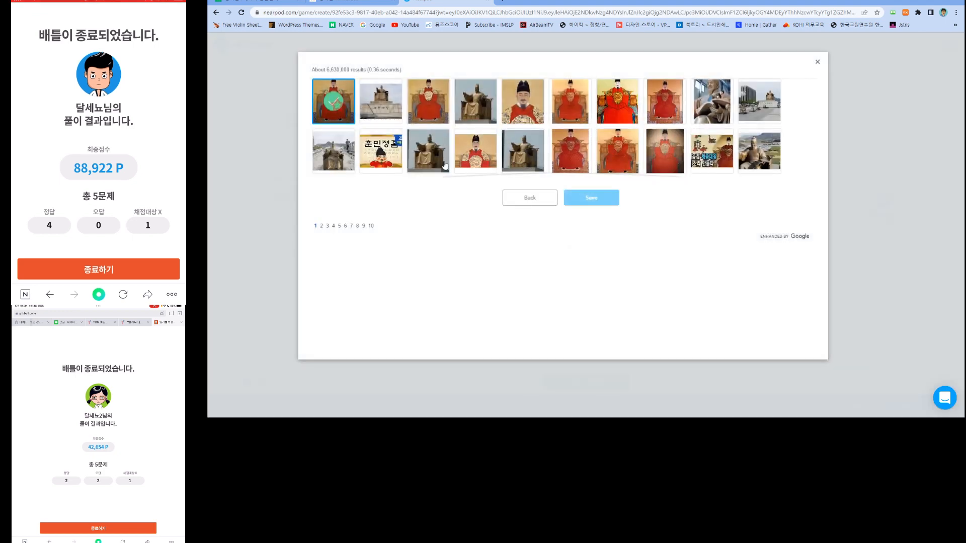
pyautogui.click(606, 201)
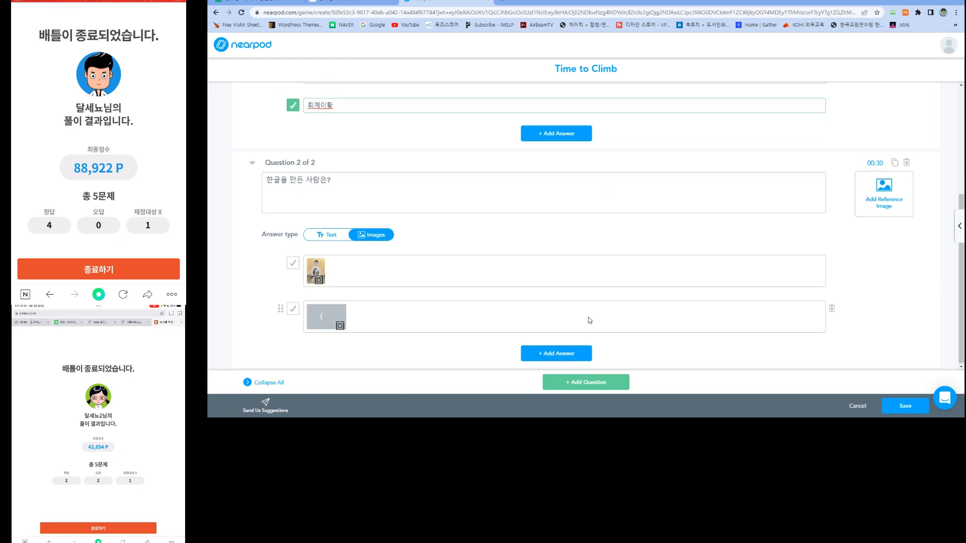
# - Add a third image answer using the second web image found for "이순신", the red-robed portrait
pyautogui.click(554, 354)
pyautogui.click(346, 326)
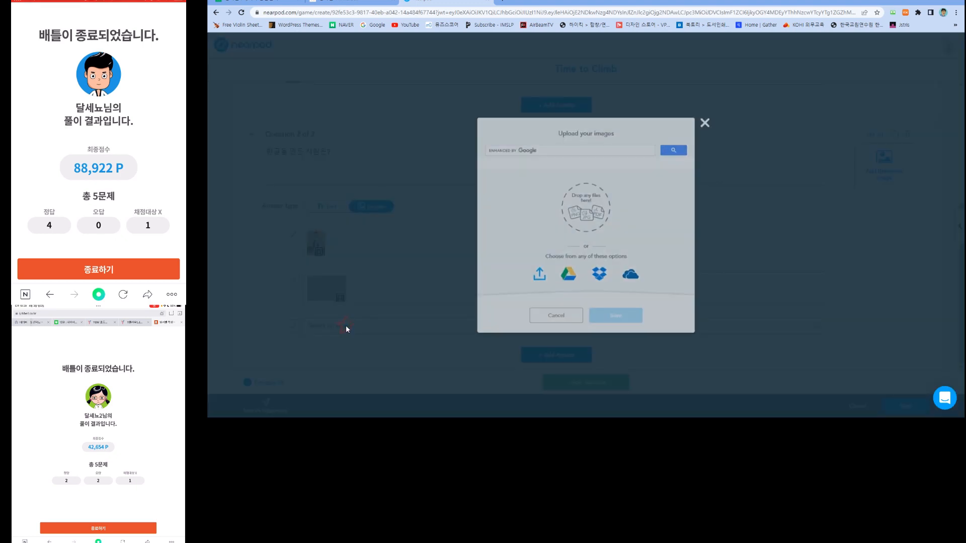
pyautogui.click(512, 150)
pyautogui.write('이순신')
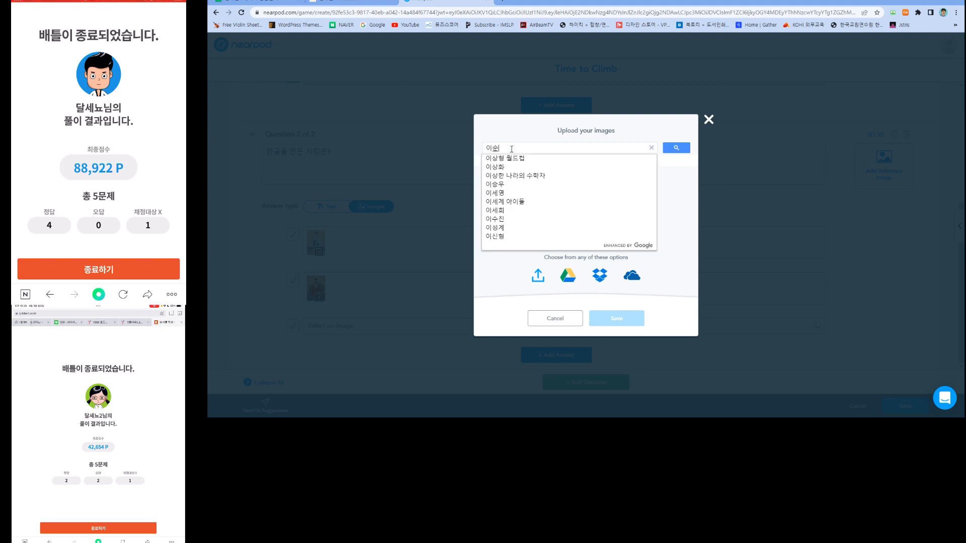
pyautogui.press('Return')
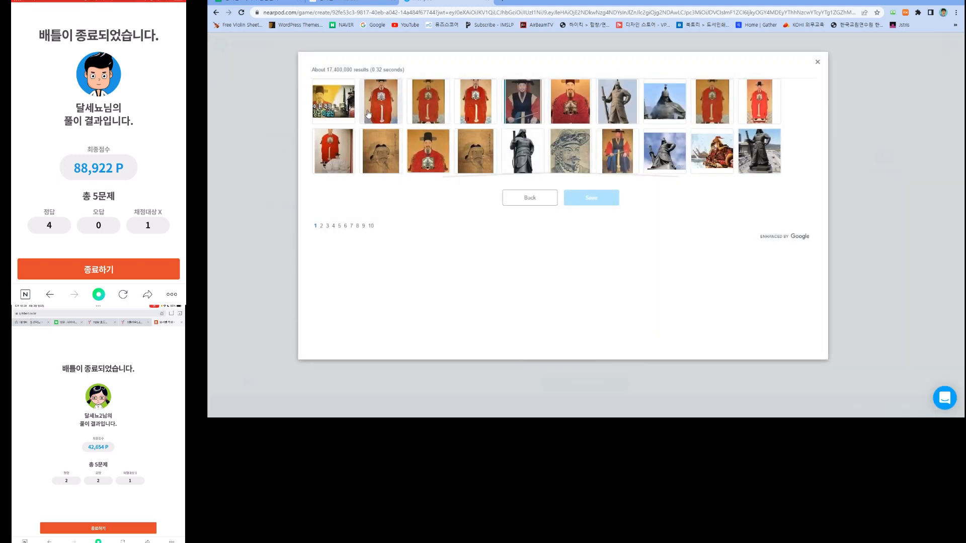
pyautogui.click(381, 101)
pyautogui.click(591, 197)
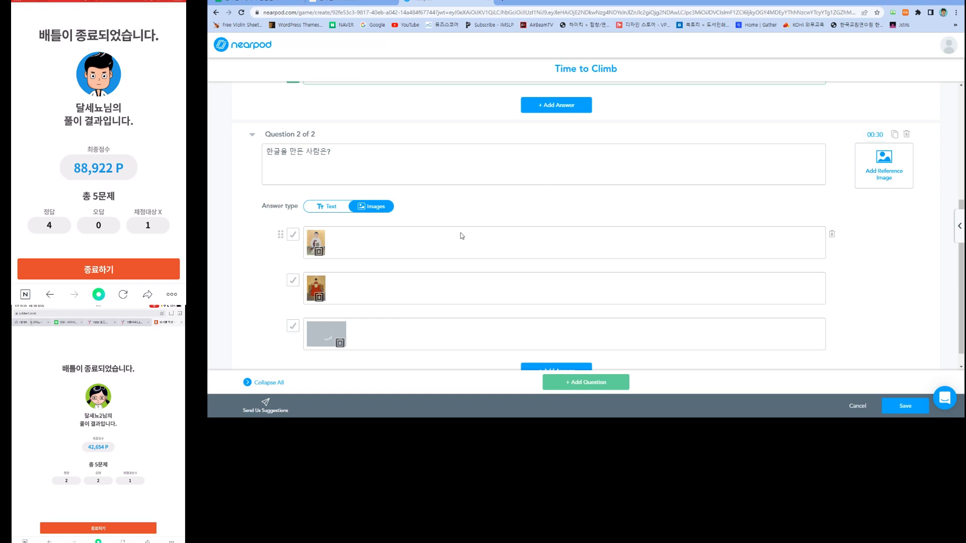
# - Add a fourth image answer using the first web image found for "윤봉길", and mark the 세종대왕 image as the correct answer
pyautogui.scroll(-1, 461, 233)
pyautogui.click(559, 354)
pyautogui.click(378, 327)
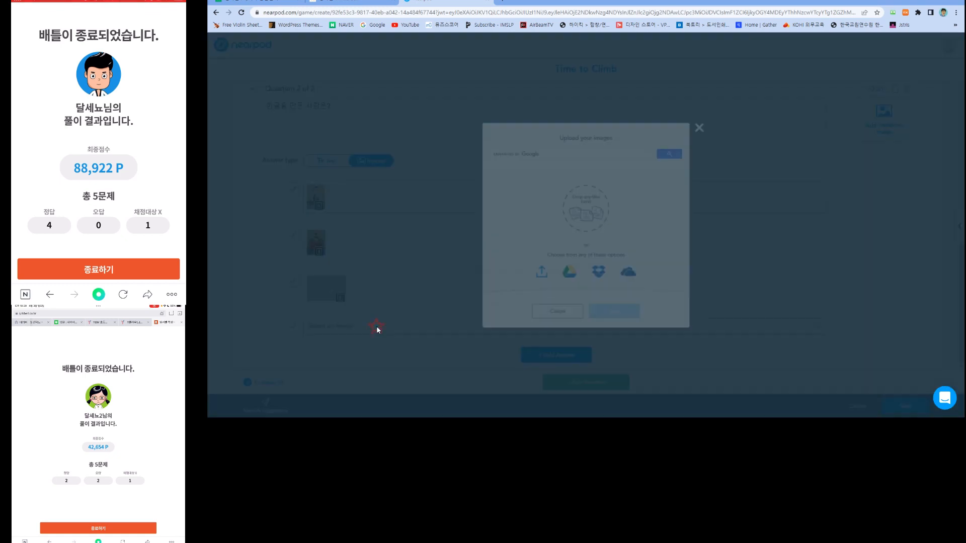
pyautogui.click(505, 150)
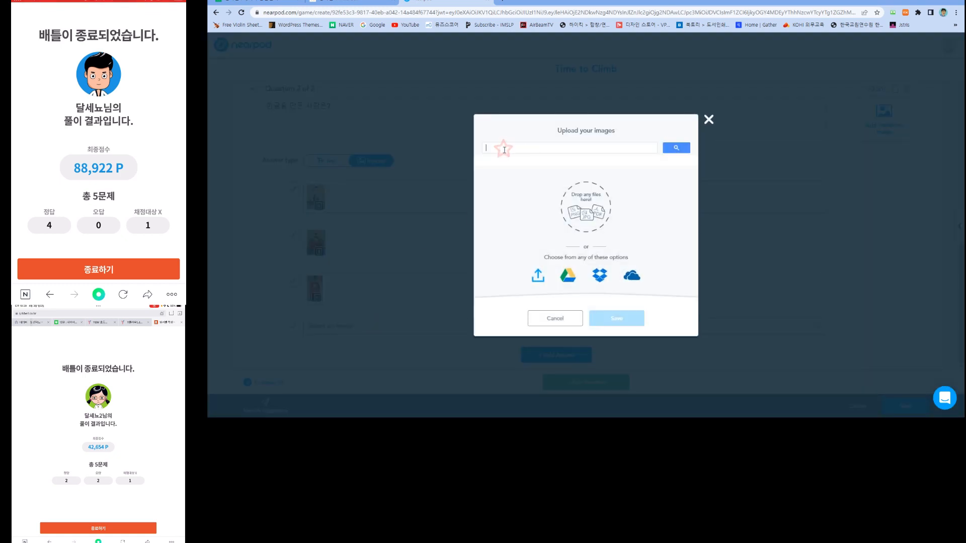
pyautogui.write('이봉창')
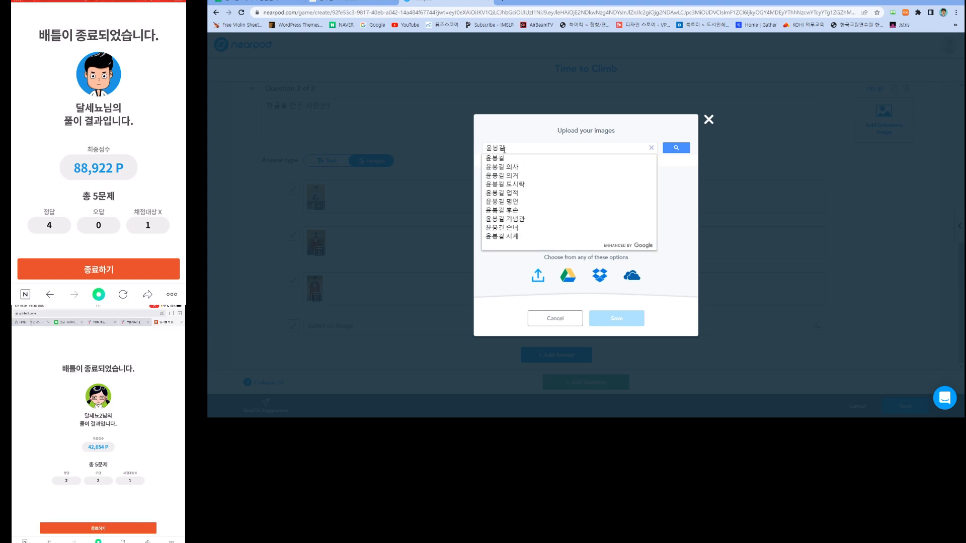
pyautogui.press('Return')
pyautogui.click(334, 101)
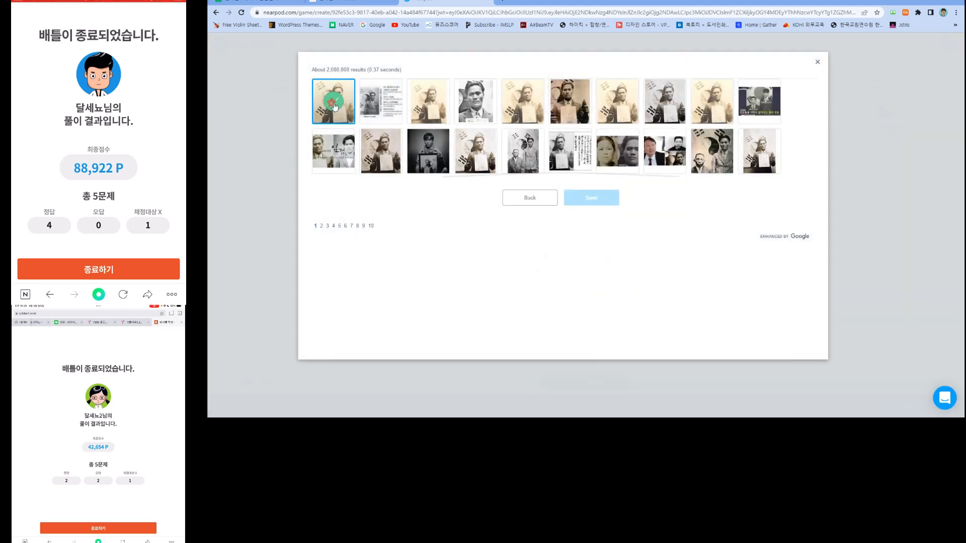
pyautogui.click(592, 197)
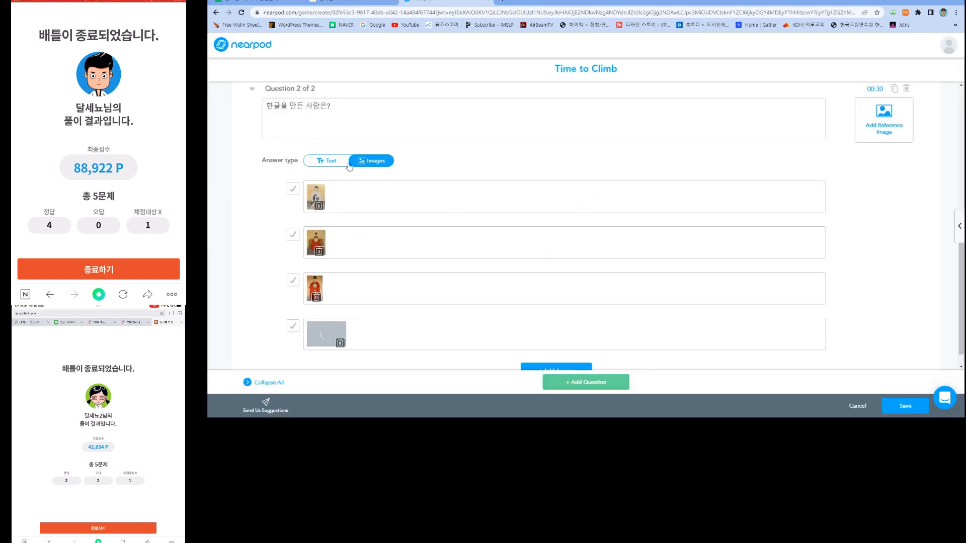
pyautogui.click(293, 234)
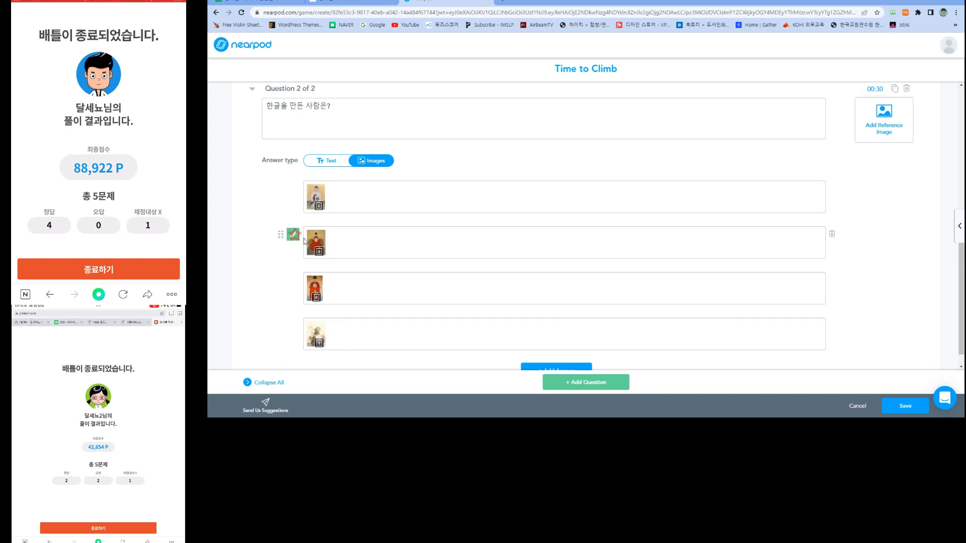
# - Add a third question with the text "전두환과 관련이 없는 사건은?"
pyautogui.scroll(-1, 609, 324)
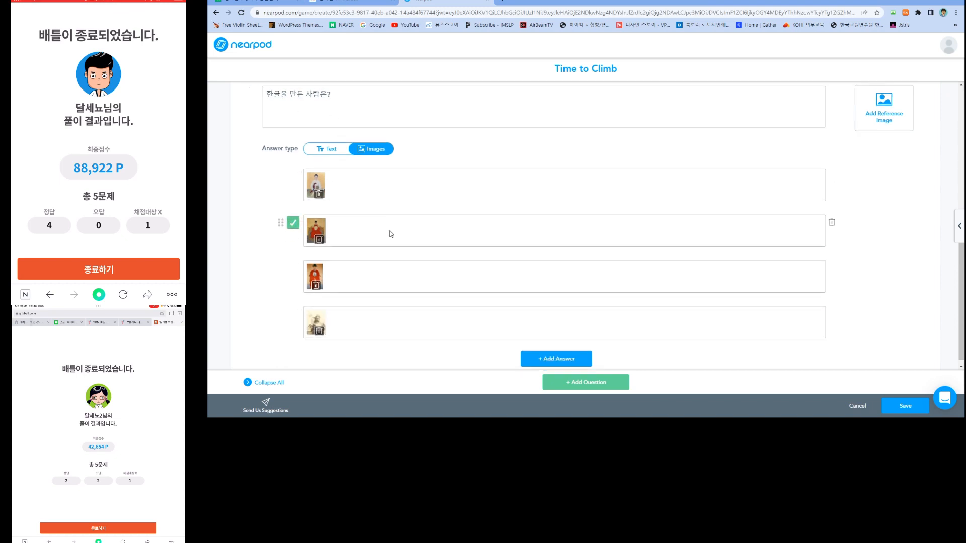
pyautogui.click(582, 384)
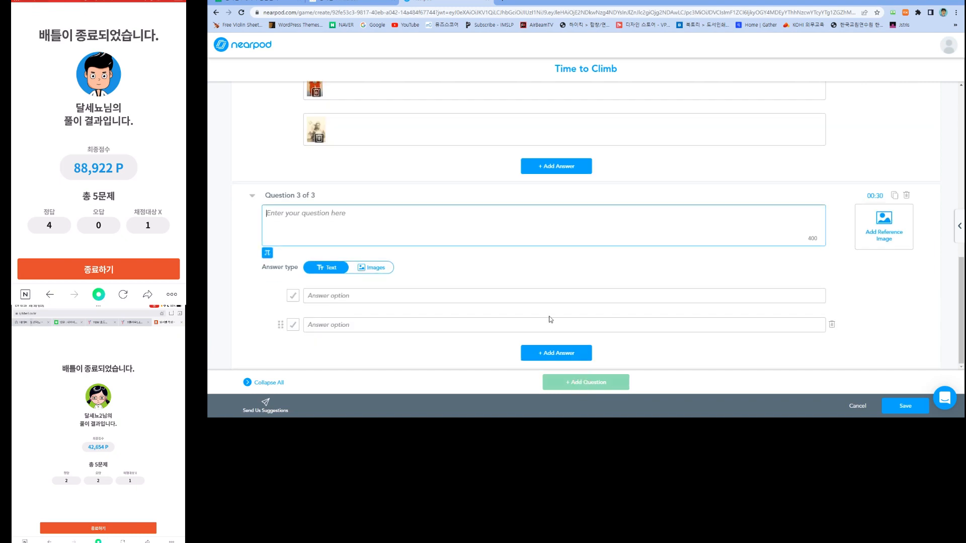
pyautogui.click(366, 227)
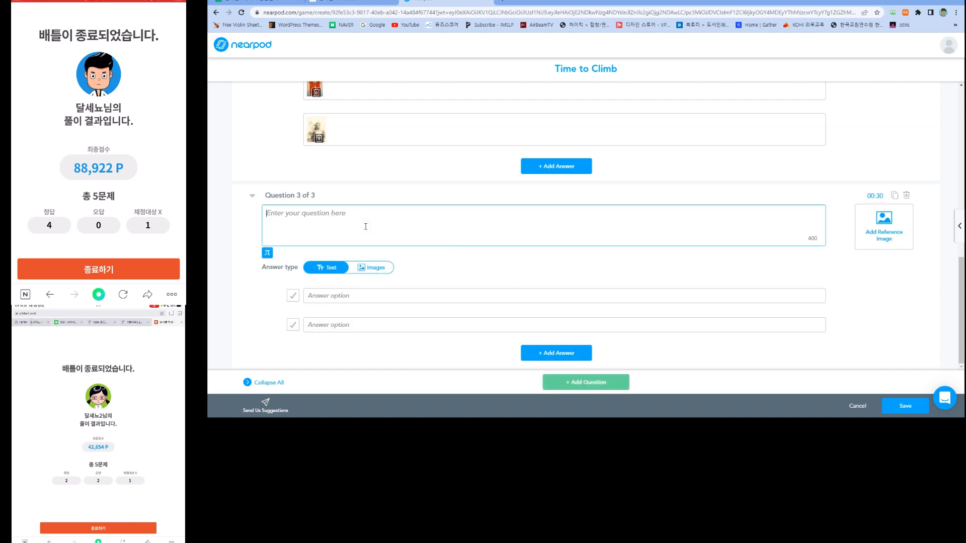
pyautogui.write('전두환과뇌')
pyautogui.write('련이')
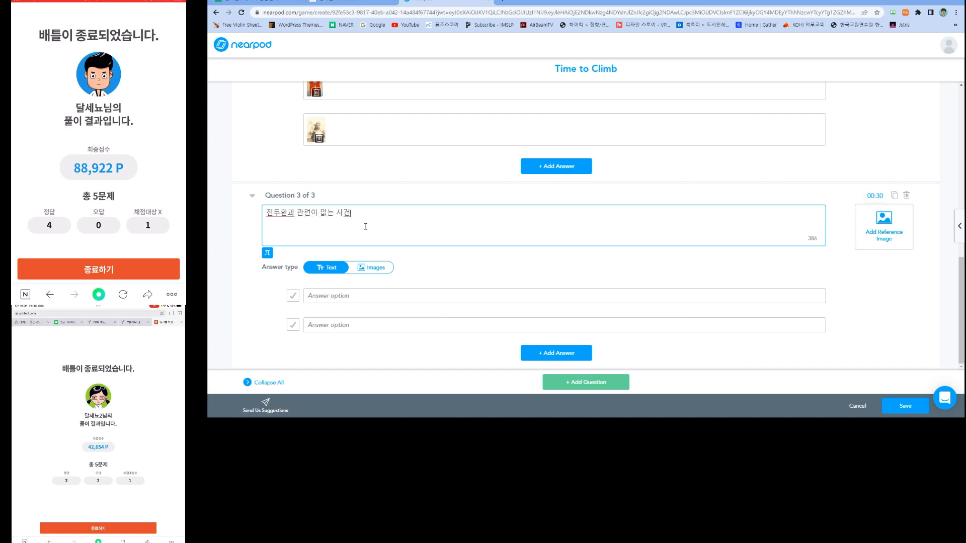
# - Search the web images for "전두환" and save the portrait in a dark suit and yellow tie as the third question's reference image
pyautogui.click(884, 224)
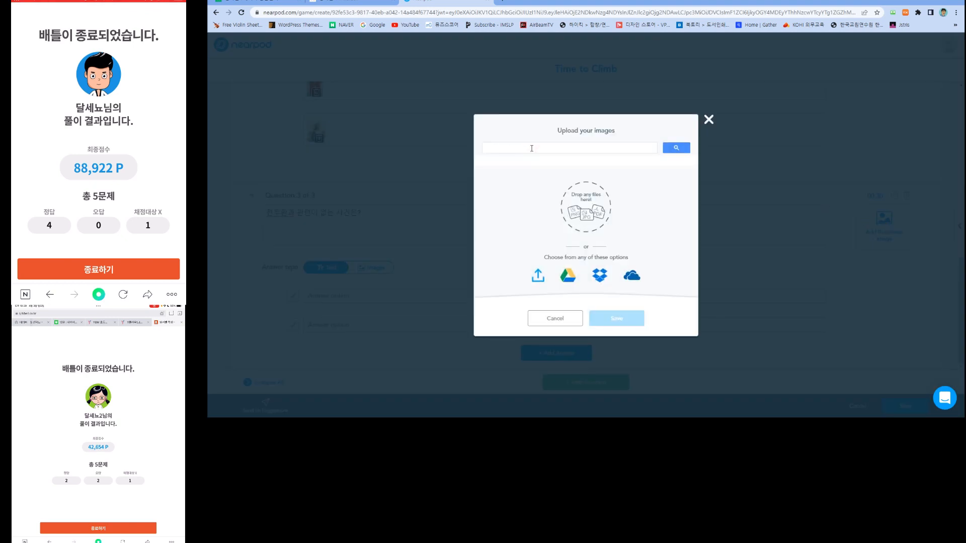
pyautogui.write('전두환')
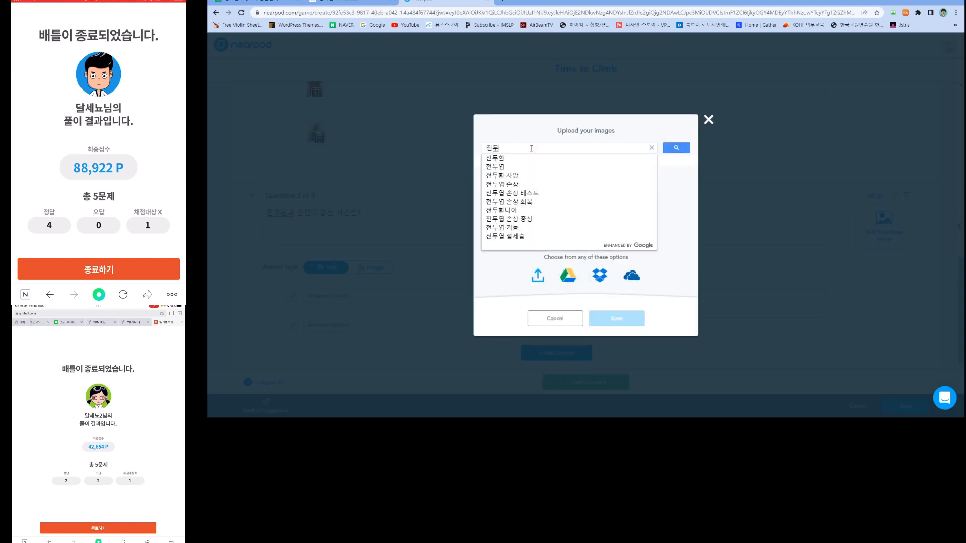
pyautogui.press('Return')
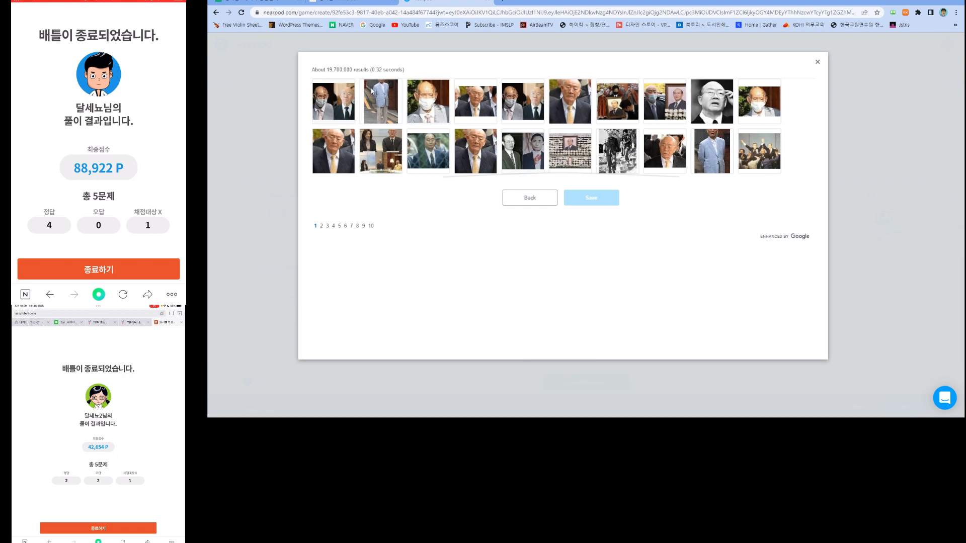
pyautogui.click(467, 152)
pyautogui.click(591, 198)
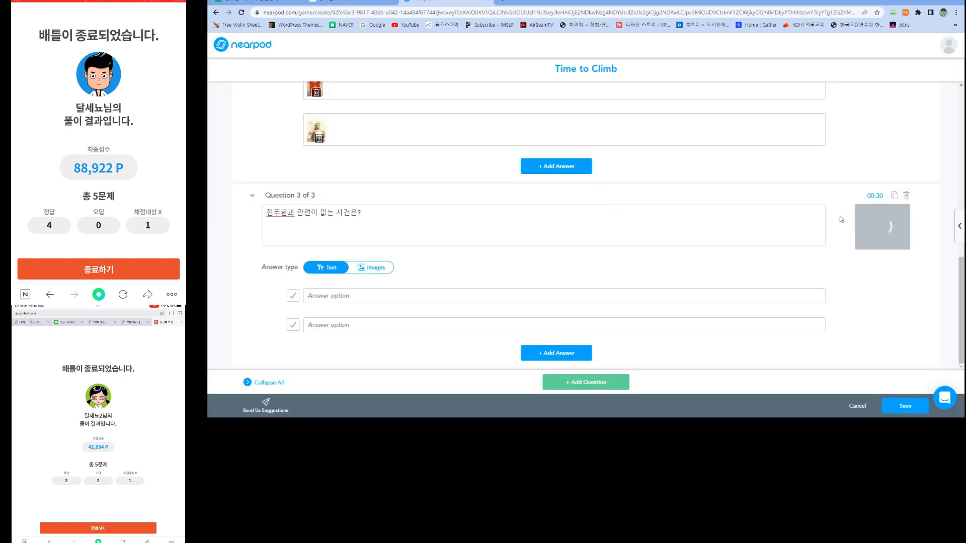
# - Enter "12.12." and "5.16." as the third question's first two answers
pyautogui.click(359, 300)
pyautogui.write('12')
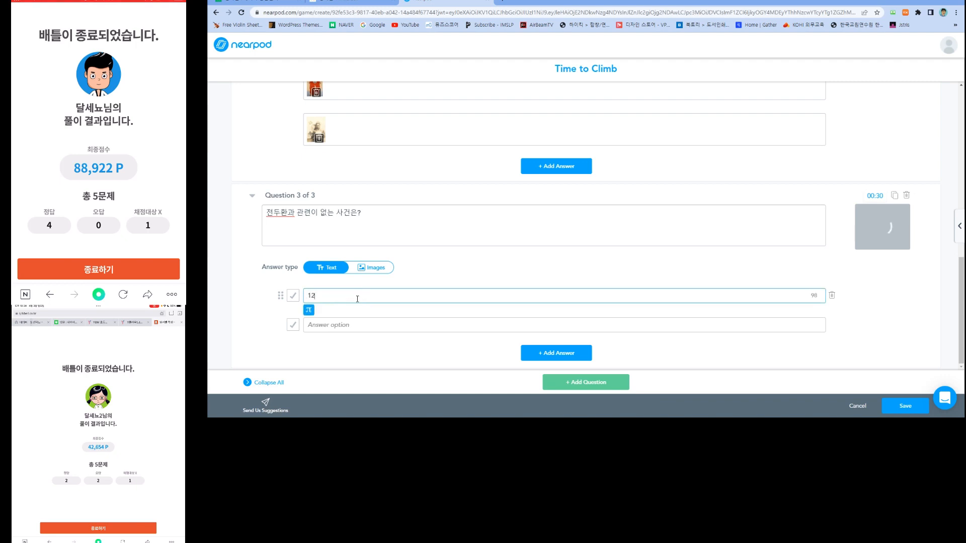
pyautogui.write('.12.')
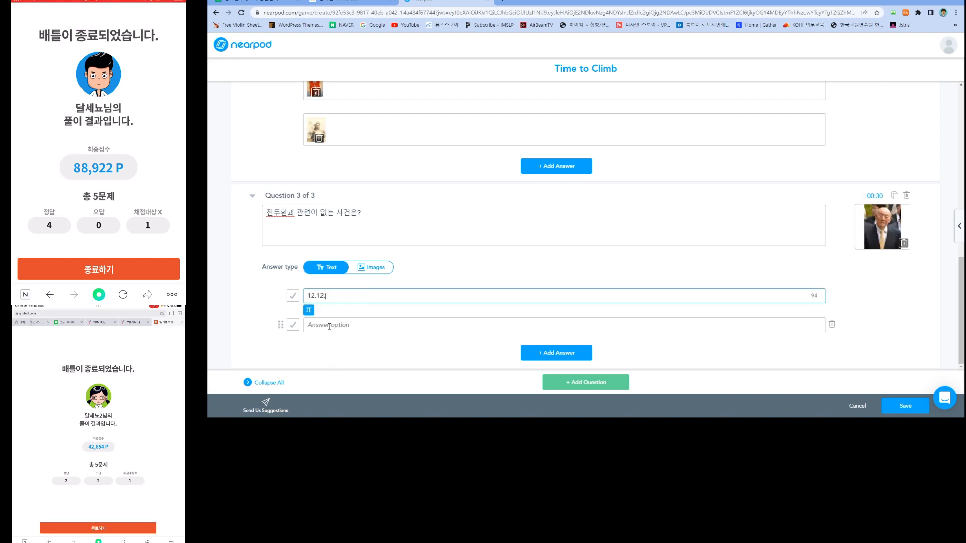
pyautogui.click(330, 325)
pyautogui.write('5ㅣ')
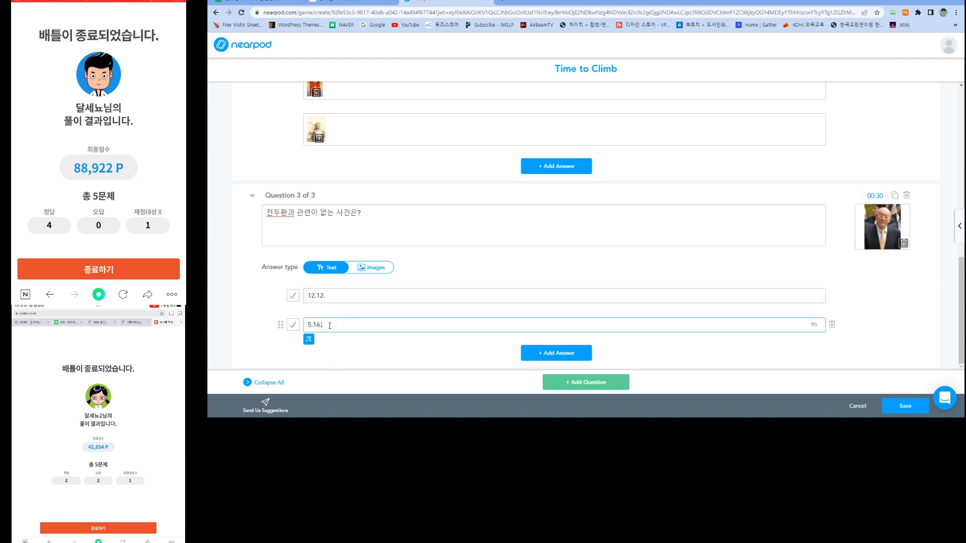
pyautogui.write('16.')
# - Add the answers "3.15. 부정선거" and "6월항쟁" to the third question and mark "5.16." as correct
pyautogui.click(573, 353)
pyautogui.click(360, 327)
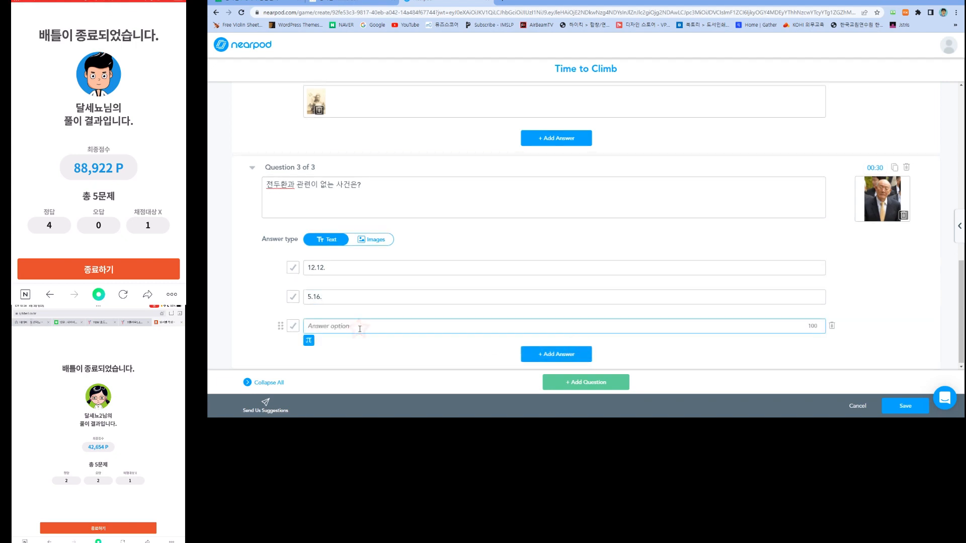
pyautogui.write('3.15. 부정선거')
pyautogui.click(559, 354)
pyautogui.click(373, 325)
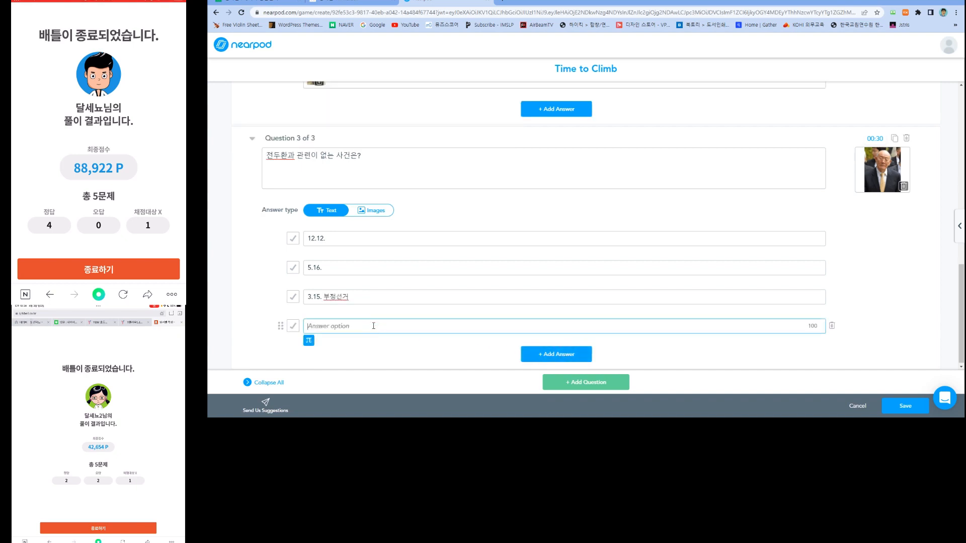
pyautogui.write('6월항쟁')
pyautogui.click(321, 270)
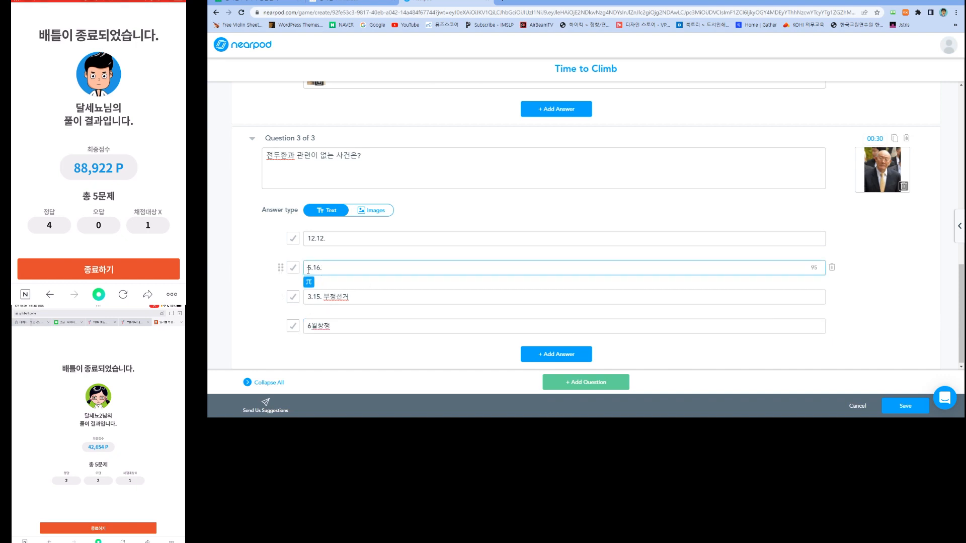
pyautogui.click(293, 267)
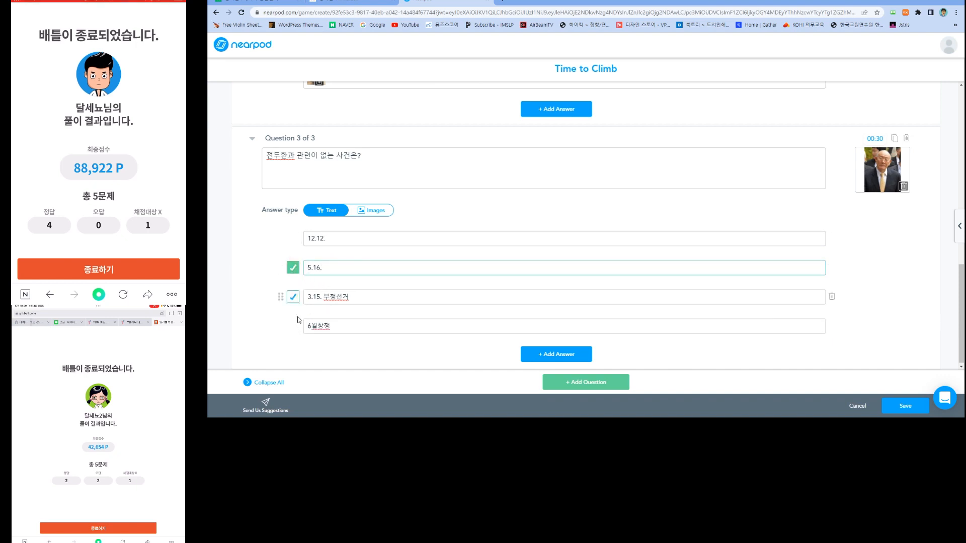
# - Mark "3.15. 부정선거" as another correct answer to the third question and save the Time to Climb quiz
pyautogui.click(292, 297)
pyautogui.scroll(9, 518, 295)
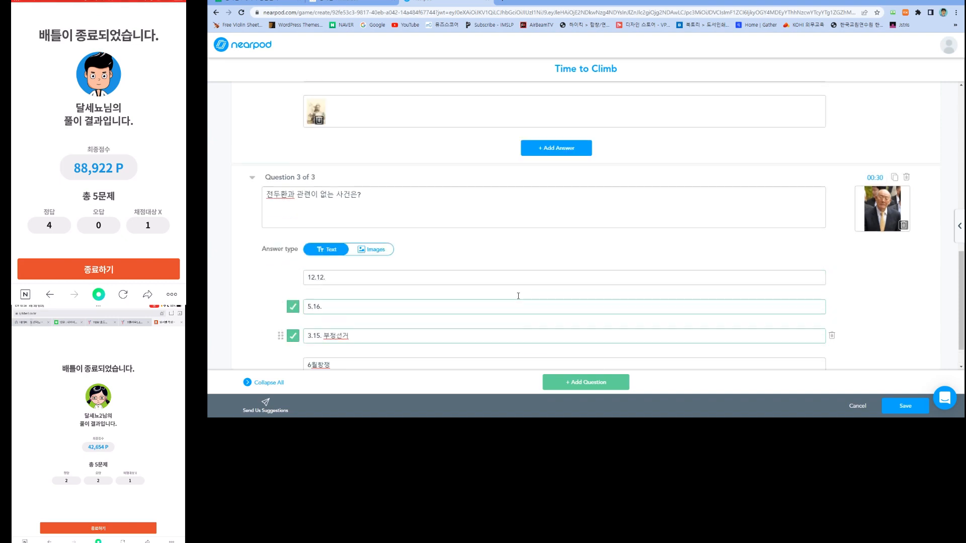
pyautogui.scroll(-9, 435, 155)
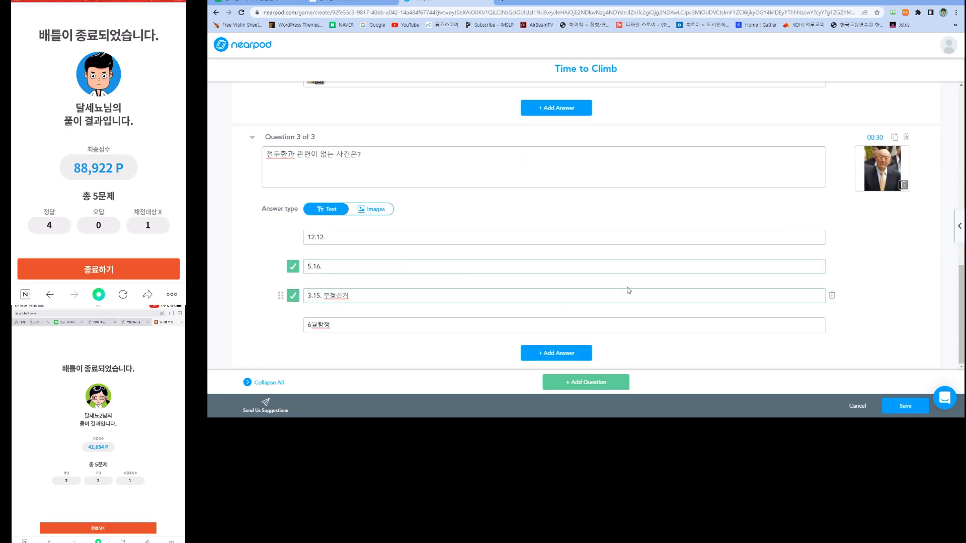
pyautogui.click(895, 406)
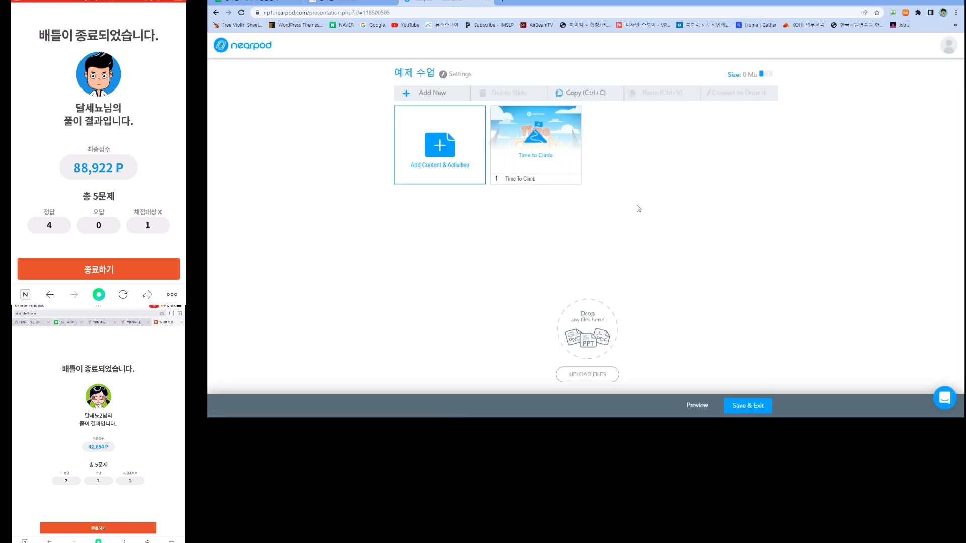
# - Add a new slide to the lesson and enter "친구들이 들어오고 있어요" as the first line of its paragraph
pyautogui.click(449, 146)
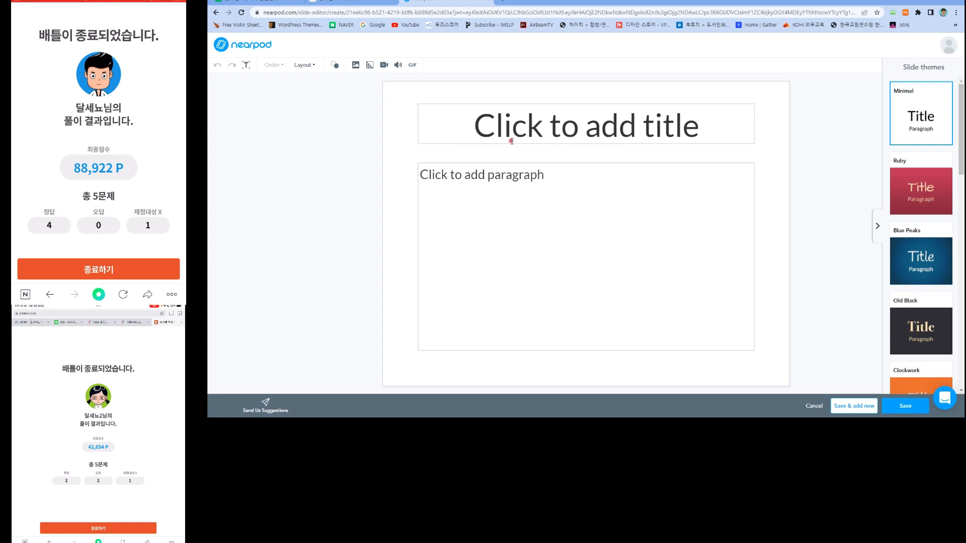
pyautogui.click(512, 142)
pyautogui.click(499, 186)
pyautogui.write('친구')
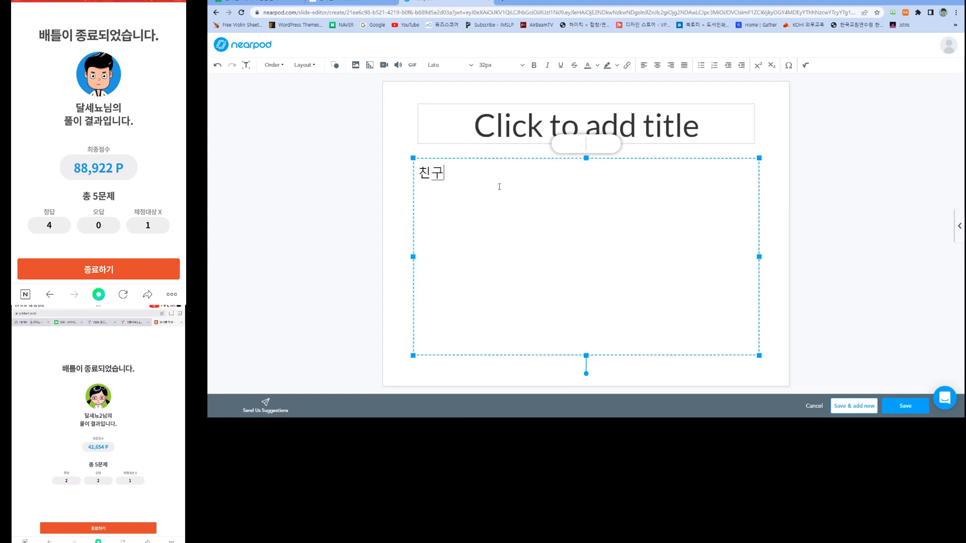
pyautogui.write('들이 두ㅡㄹ')
pyautogui.press('BackSpace')
pyautogui.press('BackSpace')
pyautogui.press('BackSpace')
pyautogui.press('BackSpace')
pyautogui.write('들어오고 이')
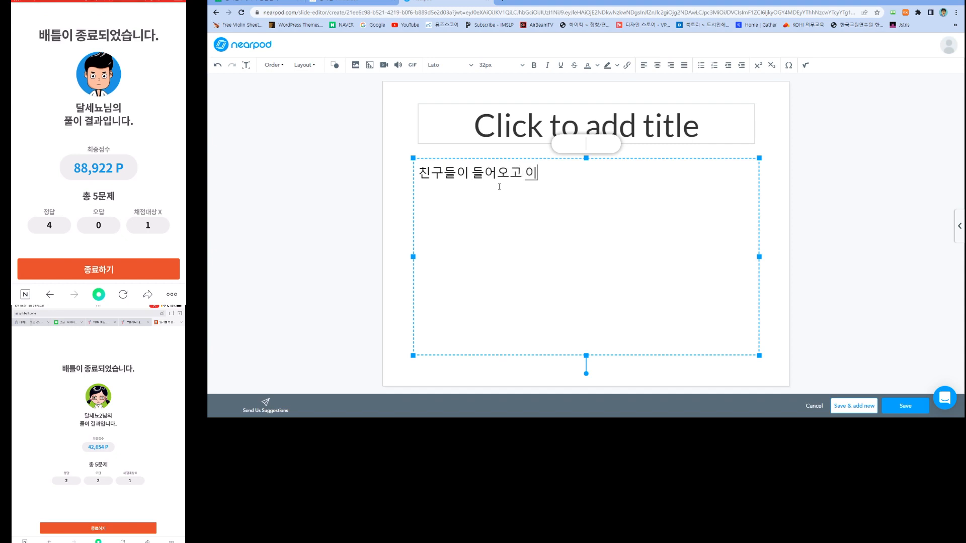
pyautogui.write('ㅆ어요')
# - Add the second line "잠깐만 기다려주세요." to the slide's paragraph and save the slide
pyautogui.press('Return')
pyautogui.write('잠깐만')
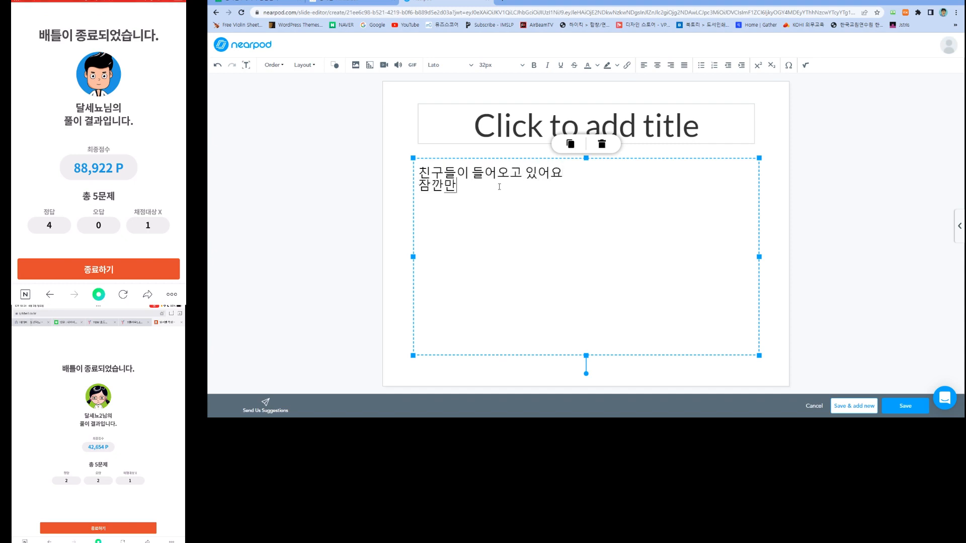
pyautogui.write(' 기다려주세요.')
pyautogui.click(904, 405)
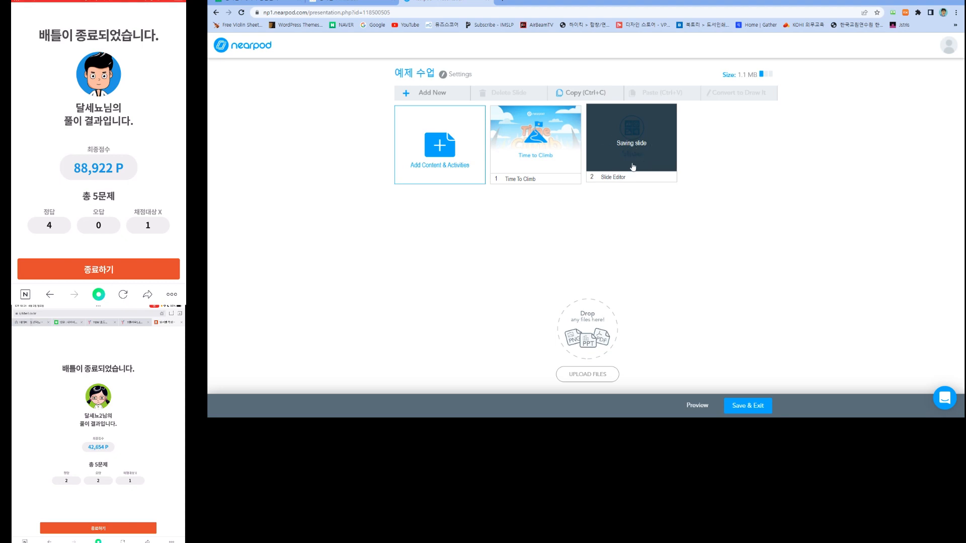
# - Move the waiting-message slide ahead of the Time to Climb activity, then save and exit the lesson
pyautogui.moveTo(623, 156); pyautogui.dragTo(555, 139)
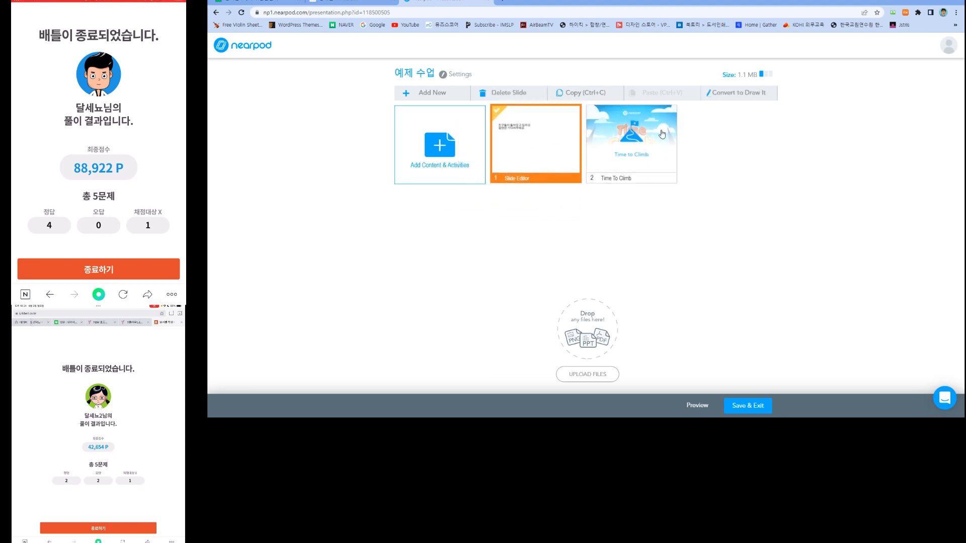
pyautogui.click(624, 222)
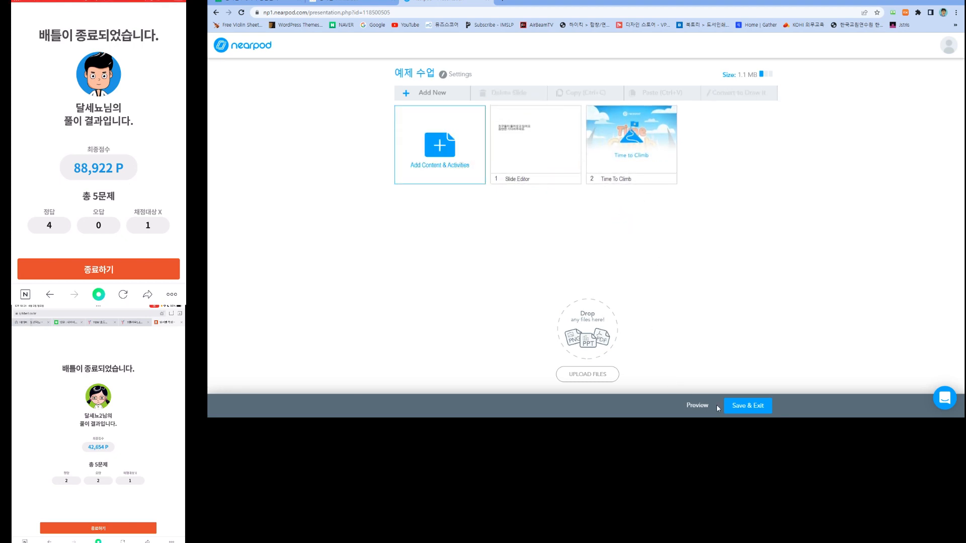
pyautogui.click(743, 408)
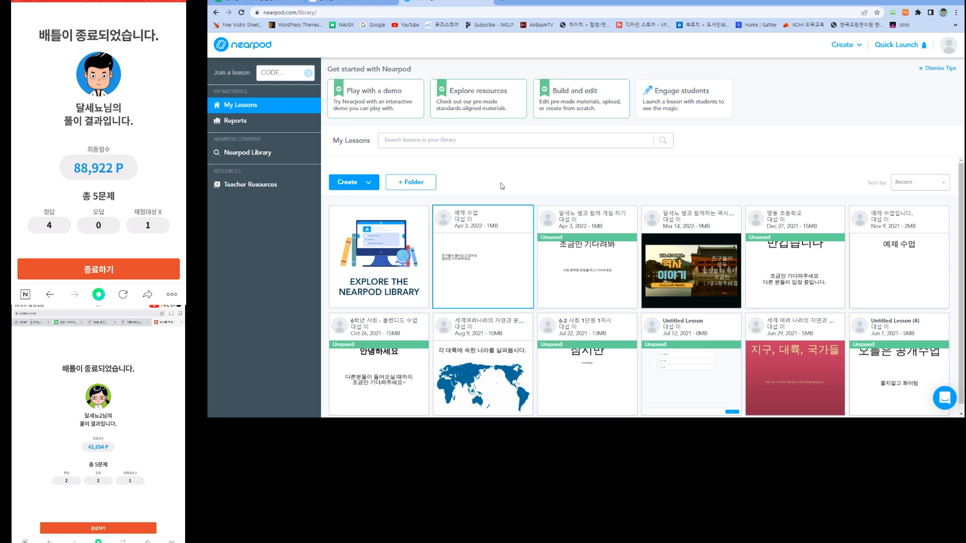
# - Launch the "예제 수업" lesson in Live Participation mode and dismiss the join code window
pyautogui.moveTo(491, 229)
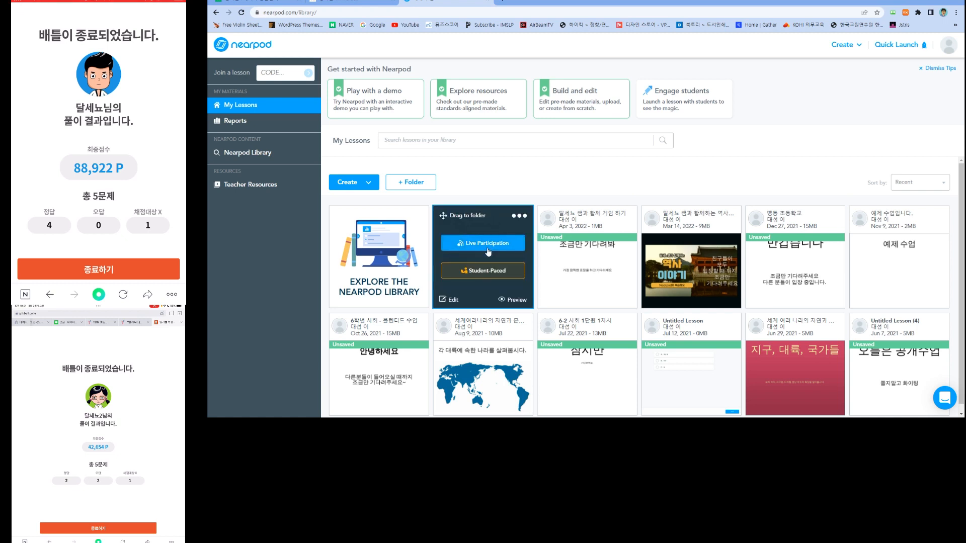
pyautogui.click(495, 244)
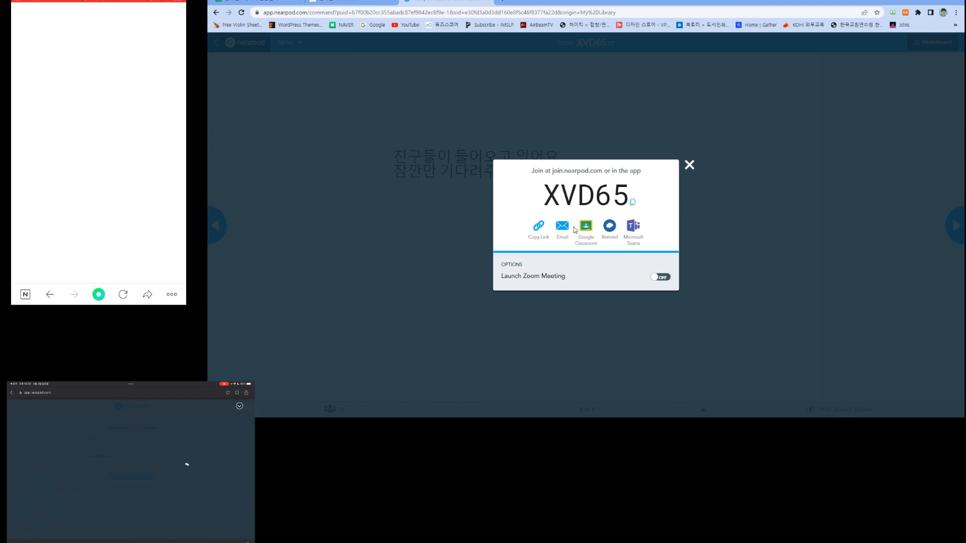
pyautogui.click(689, 165)
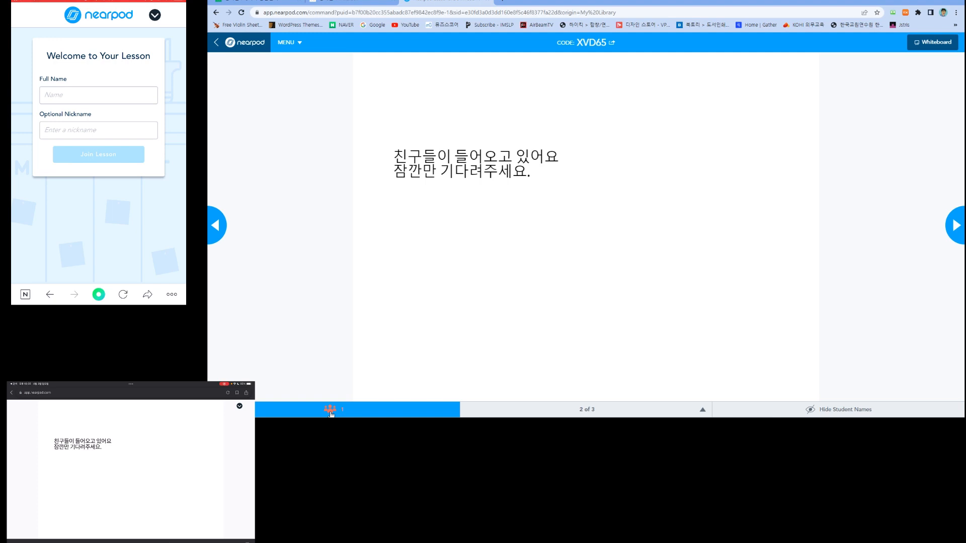
# - Check the student list to see who has joined the live lesson, then close it
pyautogui.click(358, 410)
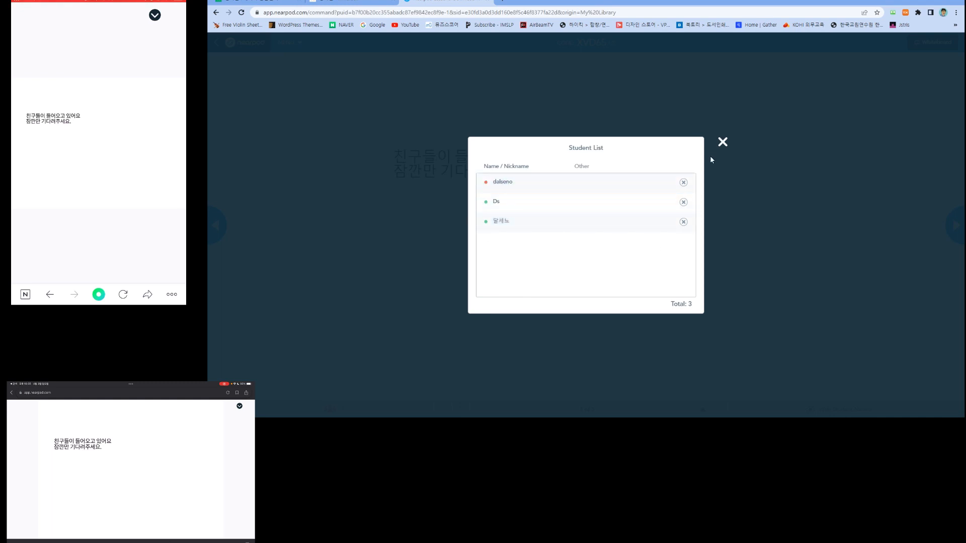
pyautogui.click(723, 142)
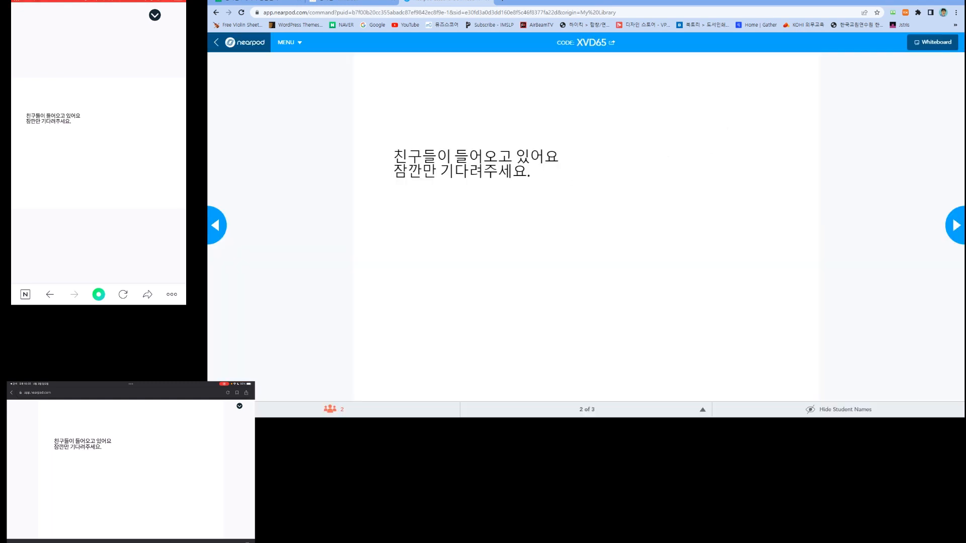
pyautogui.click(301, 409)
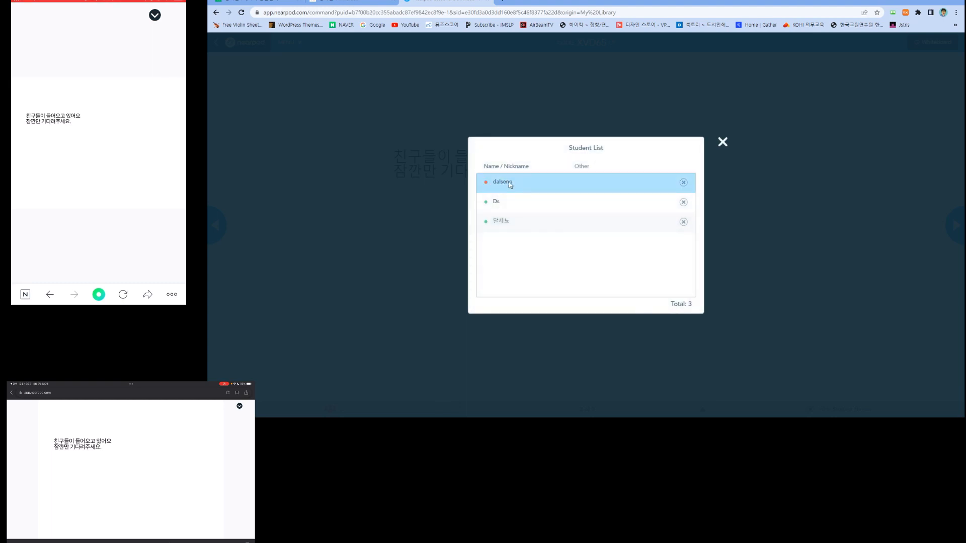
pyautogui.click(723, 143)
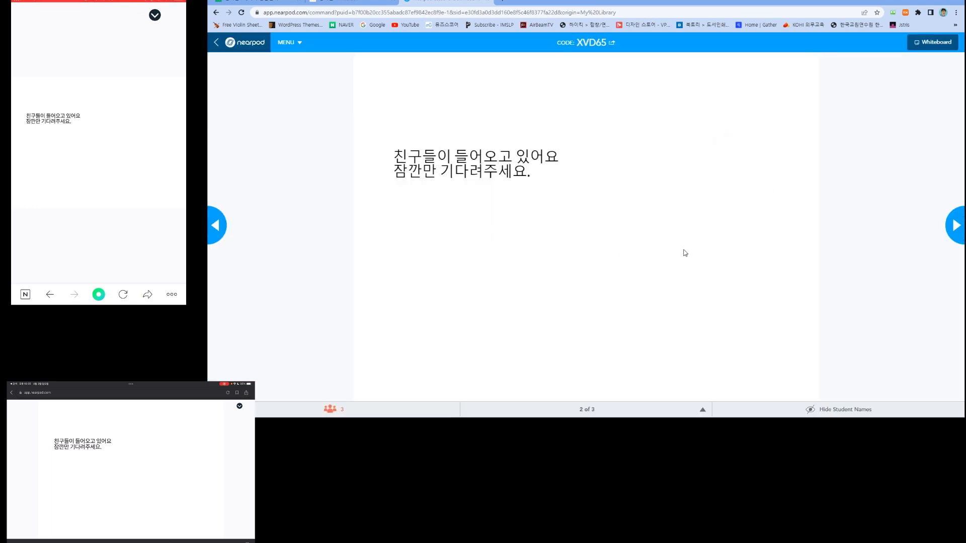
# - Advance the live lesson to the Time to Climb activity and turn off sound on all student devices
pyautogui.click(953, 227)
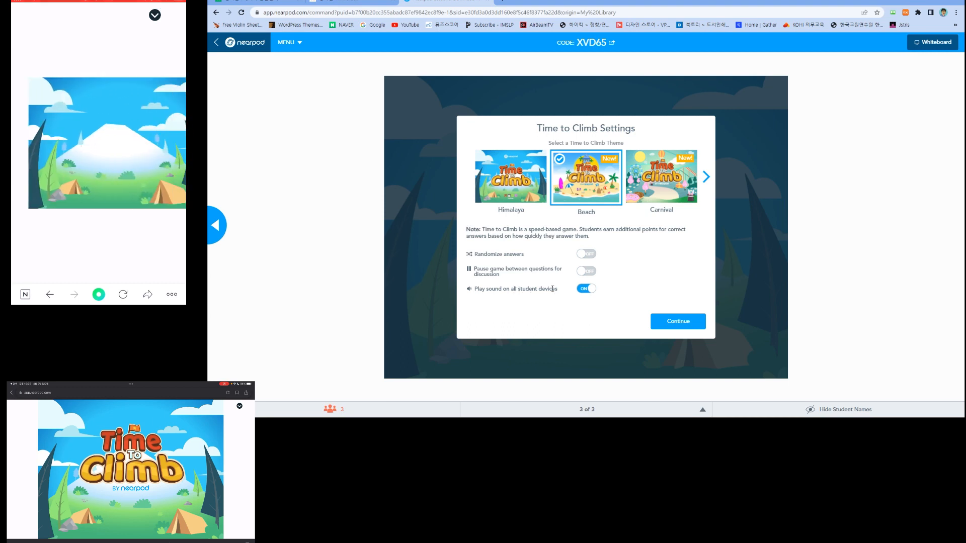
pyautogui.click(585, 289)
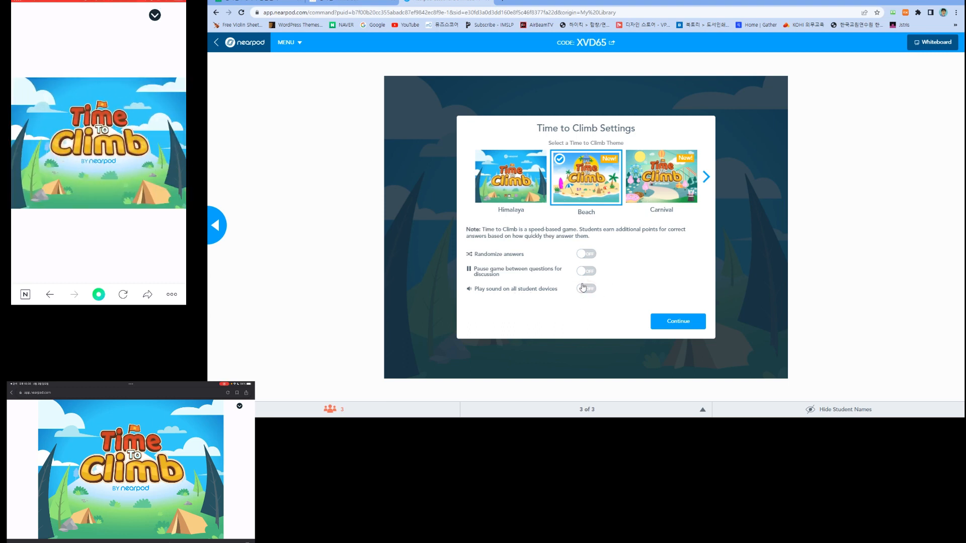
# - Browse the Time to Climb themes, select Underwater, and start the game with the connected players
pyautogui.click(650, 194)
pyautogui.click(704, 176)
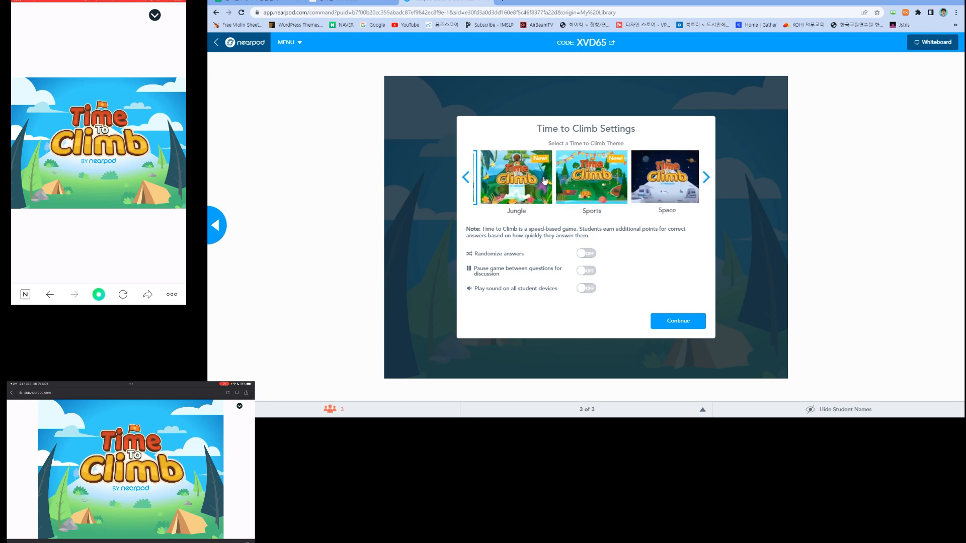
pyautogui.click(506, 178)
pyautogui.click(583, 178)
pyautogui.click(690, 191)
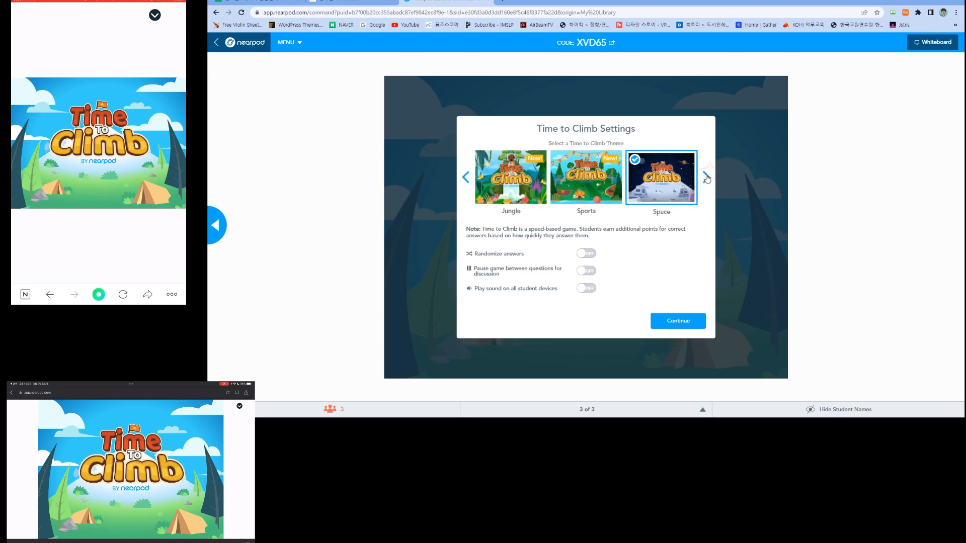
pyautogui.click(707, 178)
pyautogui.click(660, 196)
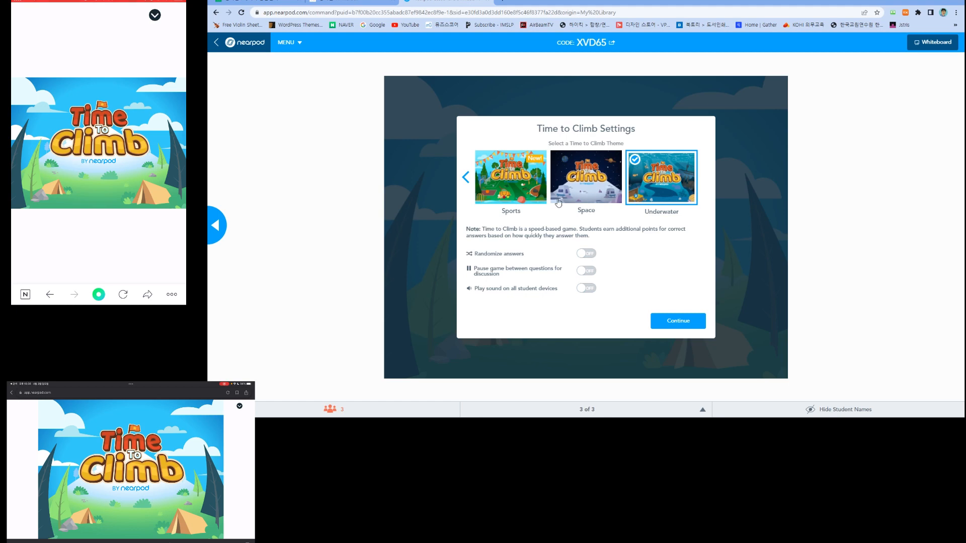
pyautogui.click(683, 321)
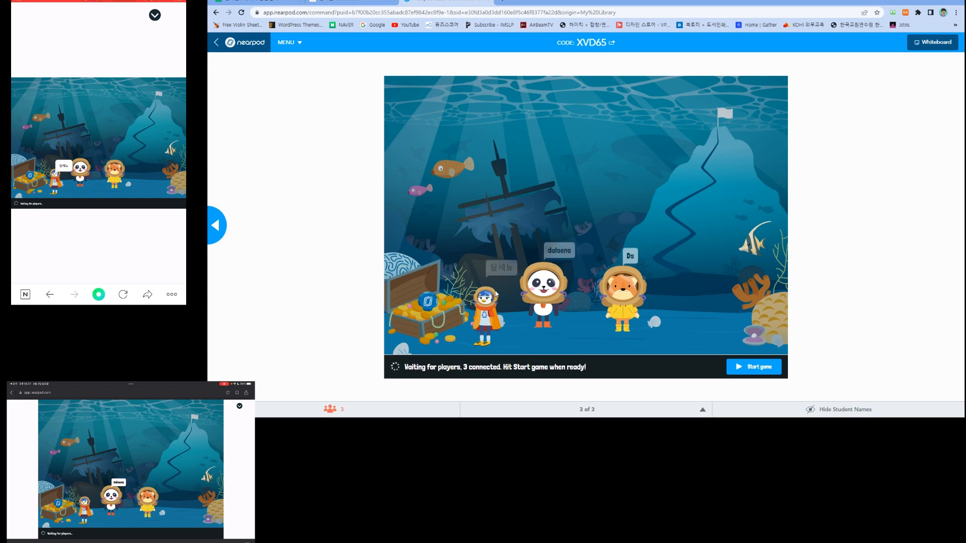
pyautogui.click(765, 369)
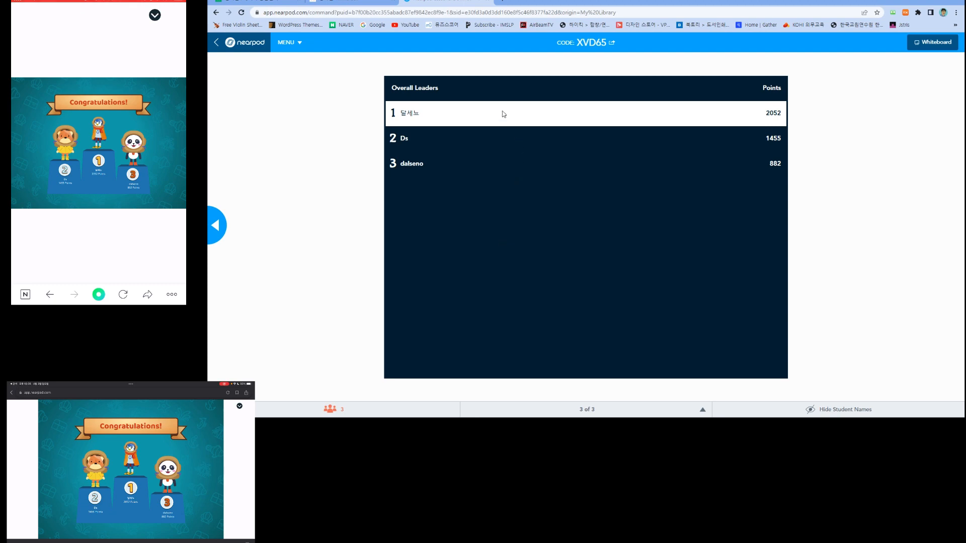
# - Switch to ThinkerBell and review the question types and answers of the "예제 문제" quiz
pyautogui.click(440, 2)
pyautogui.click(343, 2)
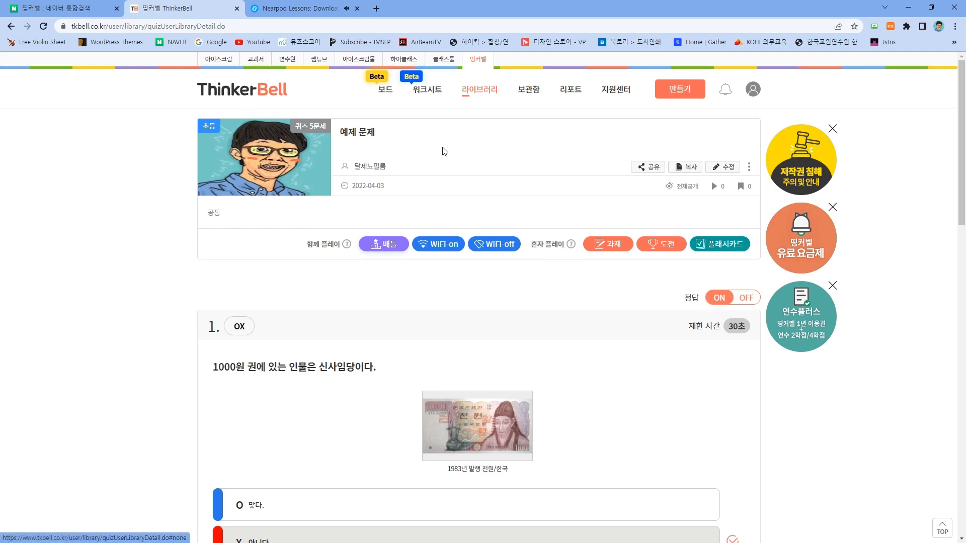
pyautogui.scroll(-4, 634, 325)
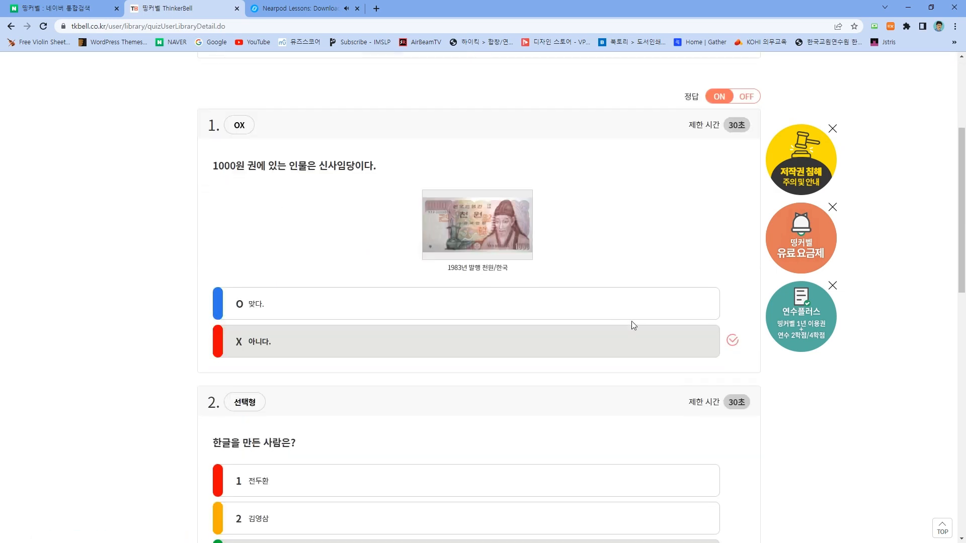
pyautogui.scroll(-4, 638, 322)
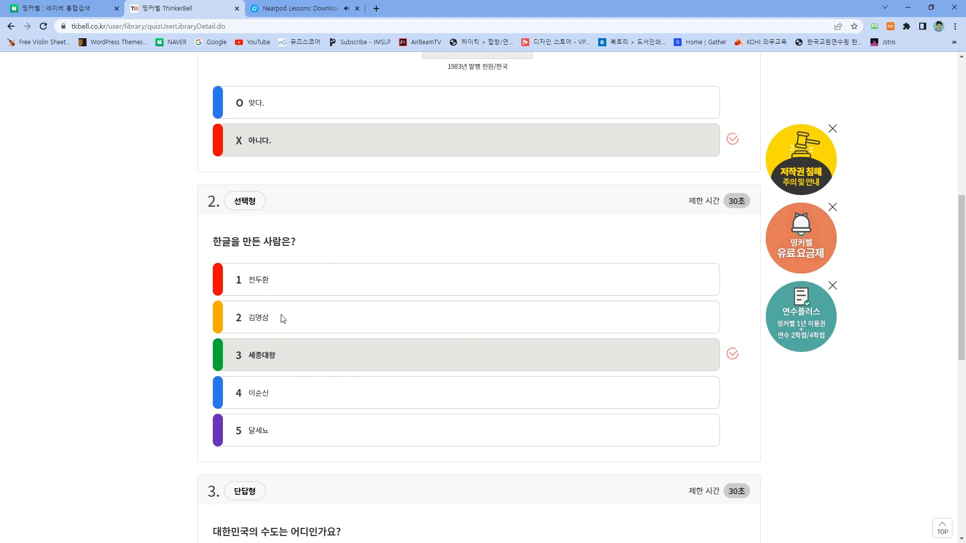
pyautogui.scroll(-5, 463, 342)
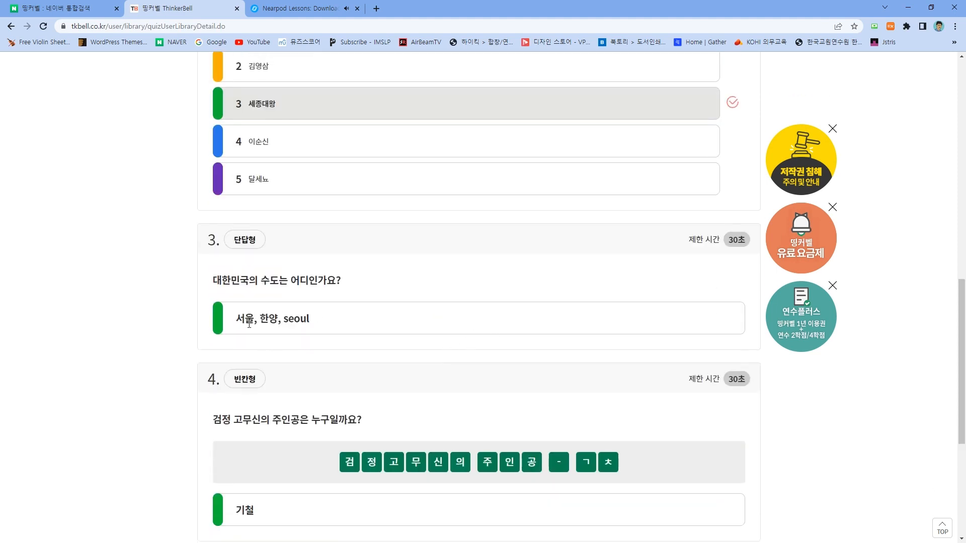
pyautogui.moveTo(249, 325); pyautogui.dragTo(317, 327)
pyautogui.click(151, 351)
pyautogui.scroll(10, 272, 273)
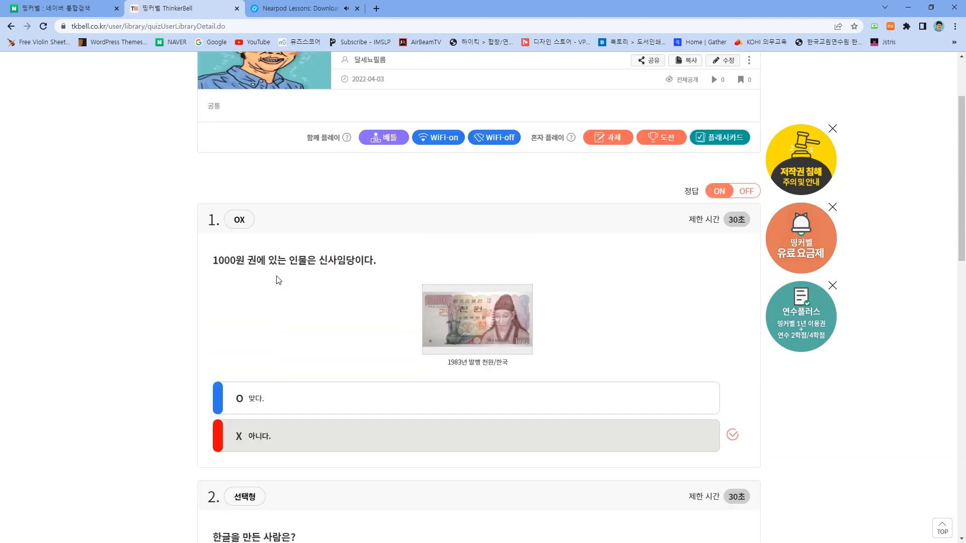
pyautogui.scroll(2, 278, 281)
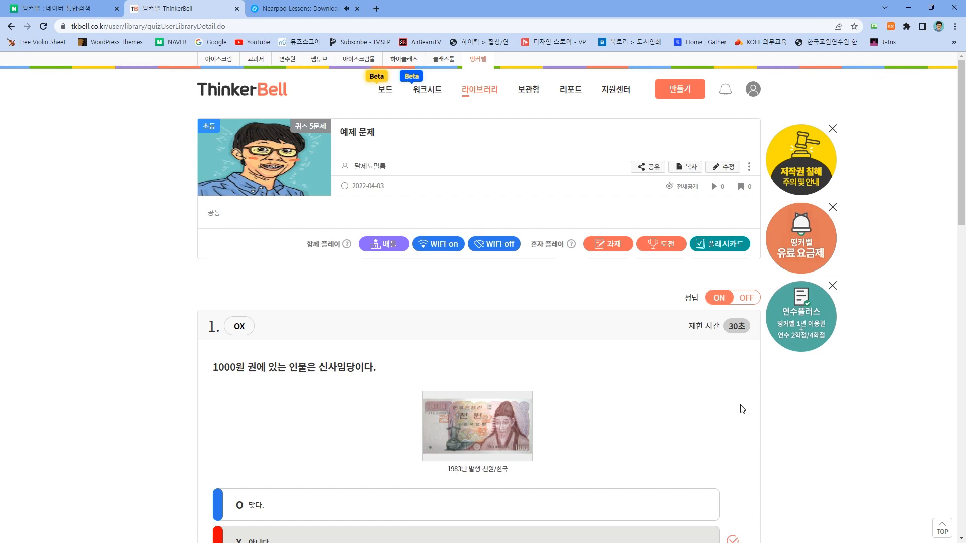
pyautogui.scroll(-13, 742, 409)
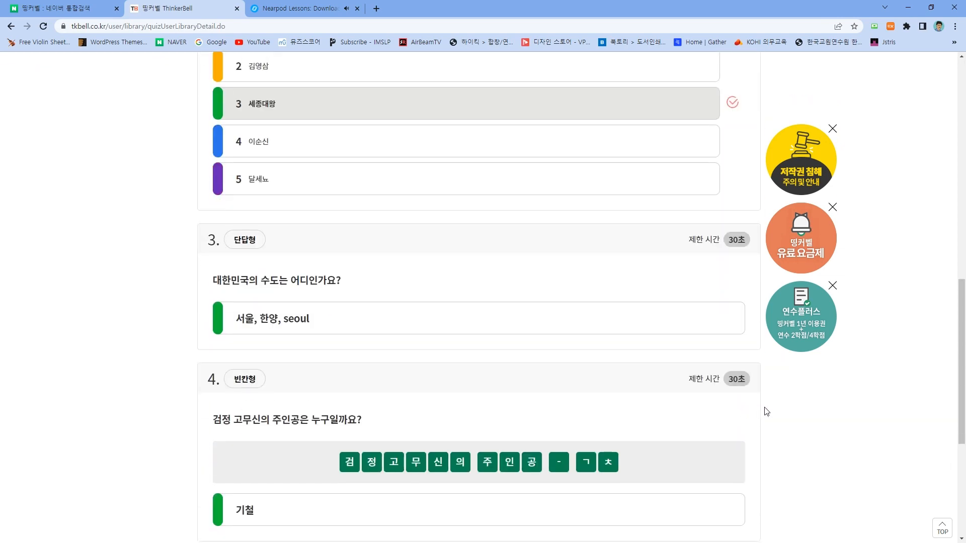
pyautogui.scroll(-5, 762, 411)
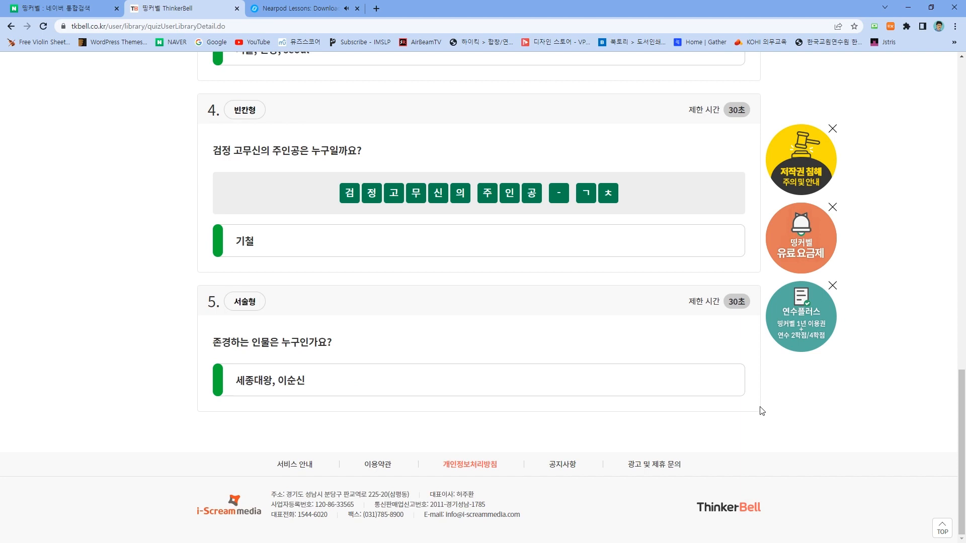
pyautogui.scroll(7, 762, 411)
# - Compare the Nearpod leaderboard with the ThinkerBell quiz page and its play modes
pyautogui.click(298, 8)
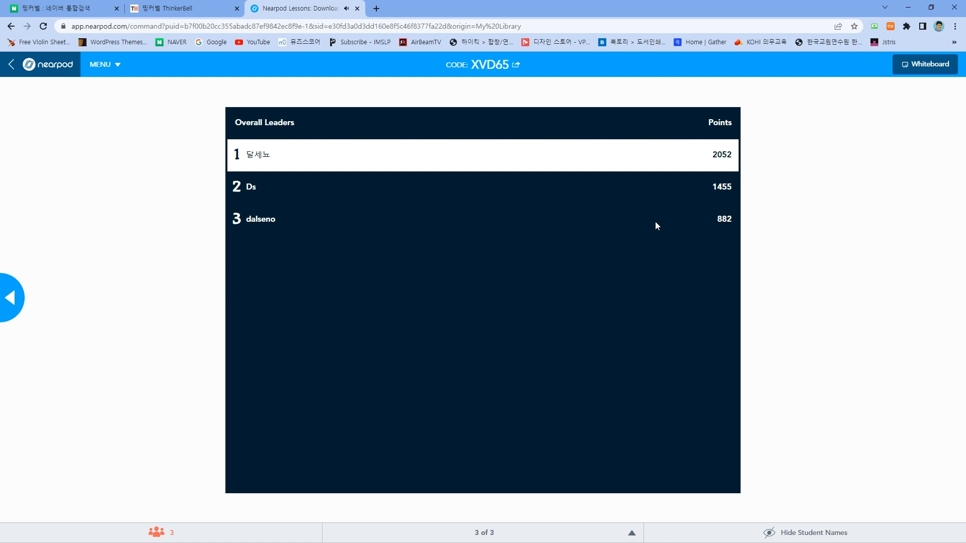
pyautogui.click(171, 8)
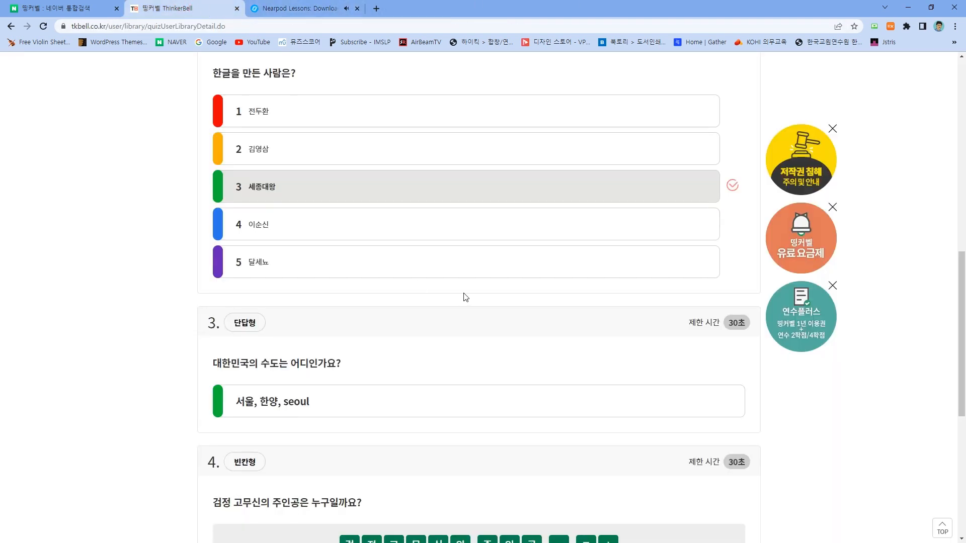
pyautogui.scroll(10, 466, 297)
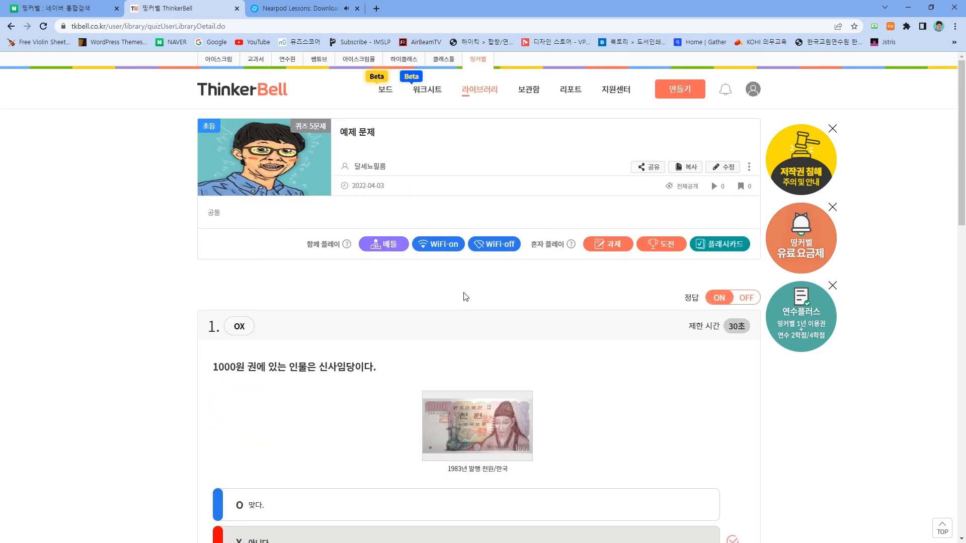
# - Switch back to Nearpod and exit the live lesson
pyautogui.click(295, 8)
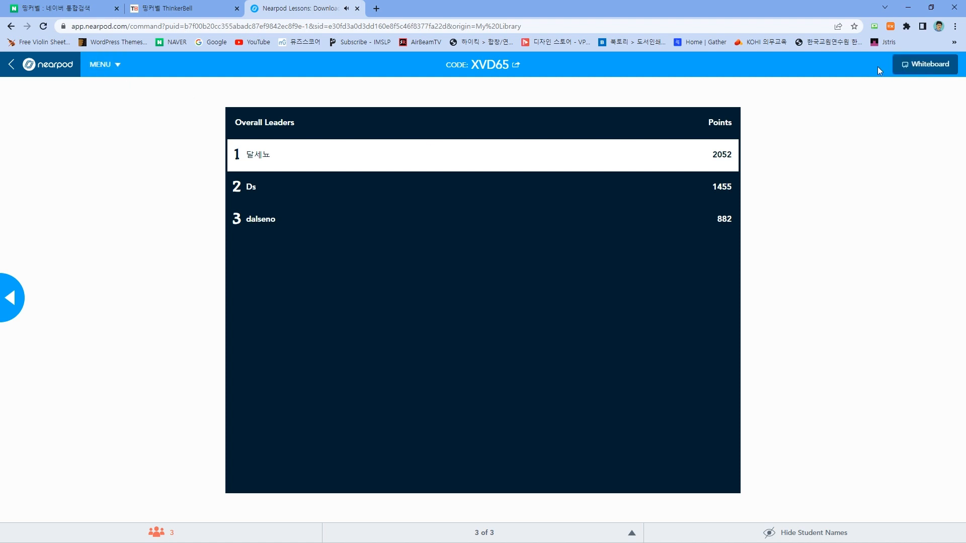
pyautogui.click(20, 64)
pyautogui.click(542, 310)
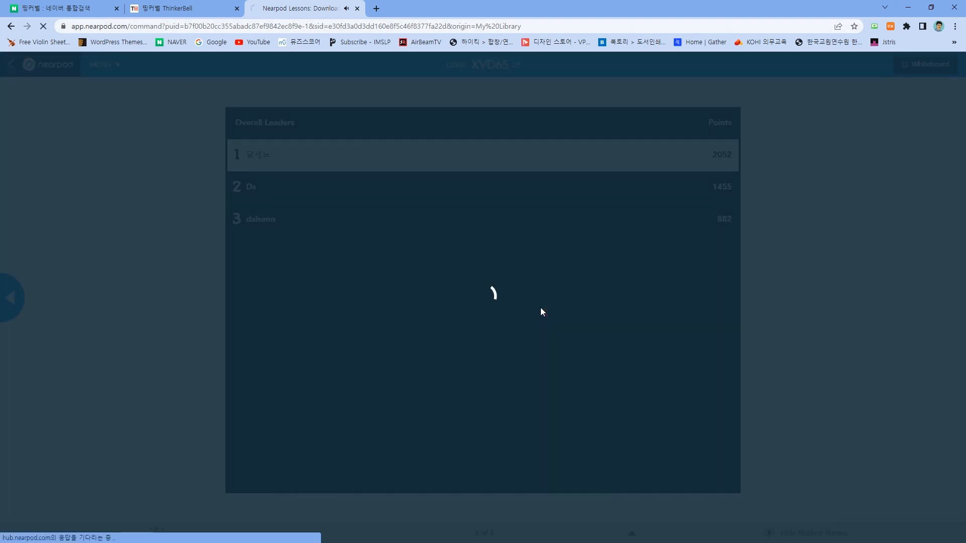